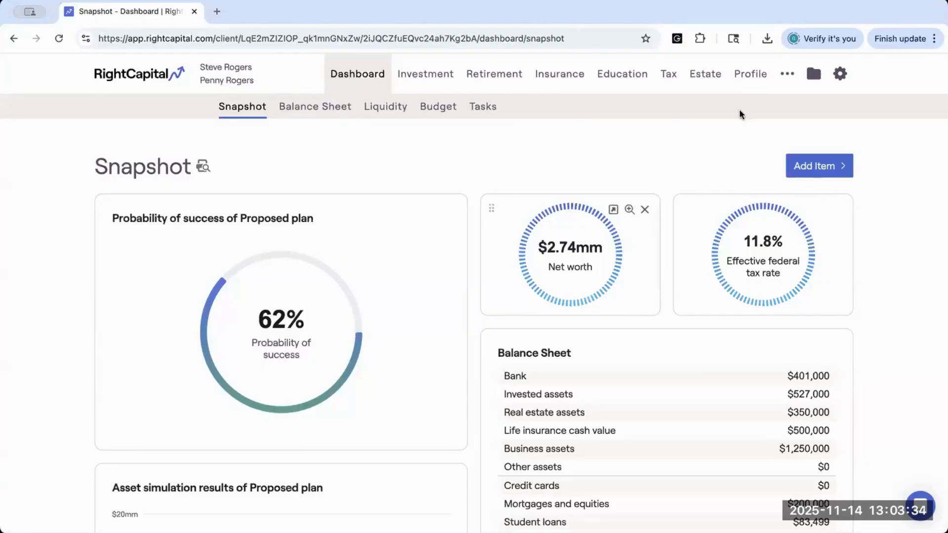
Step: Open the client profile's Blueprint and review the net worth diagram with its individually and jointly held accounts
left_click(746, 74)
left_click(822, 114)
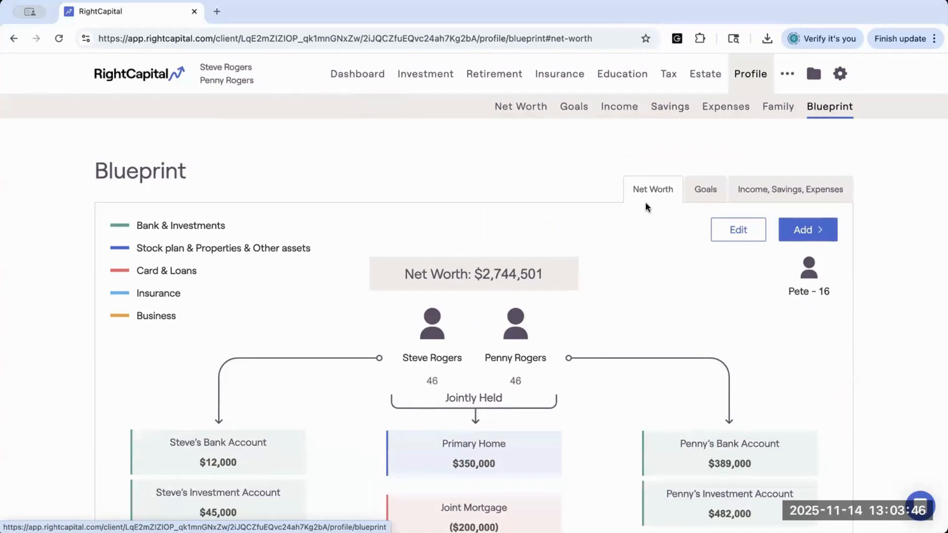
scroll(611, 257, "down", 2)
scroll(611, 258, "down", 3)
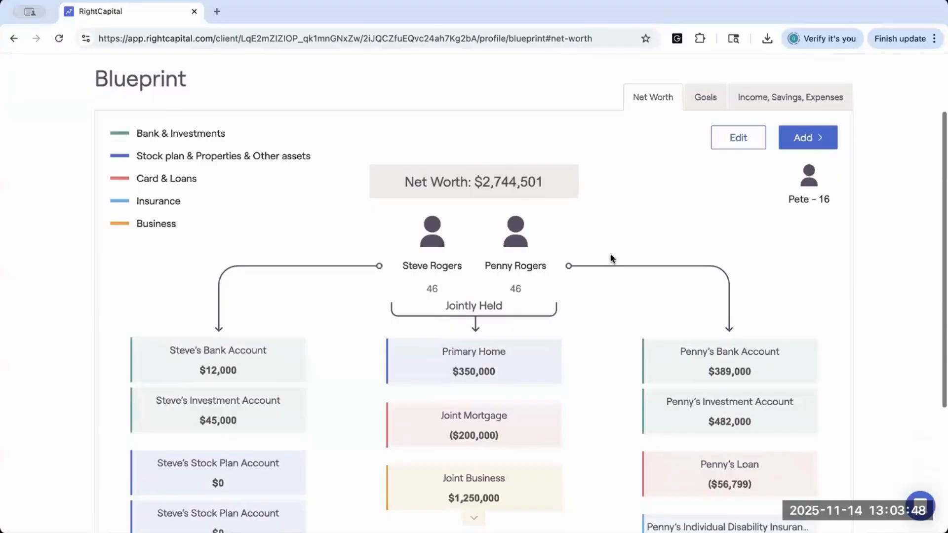
scroll(612, 257, "down", 1)
scroll(611, 258, "down", 1)
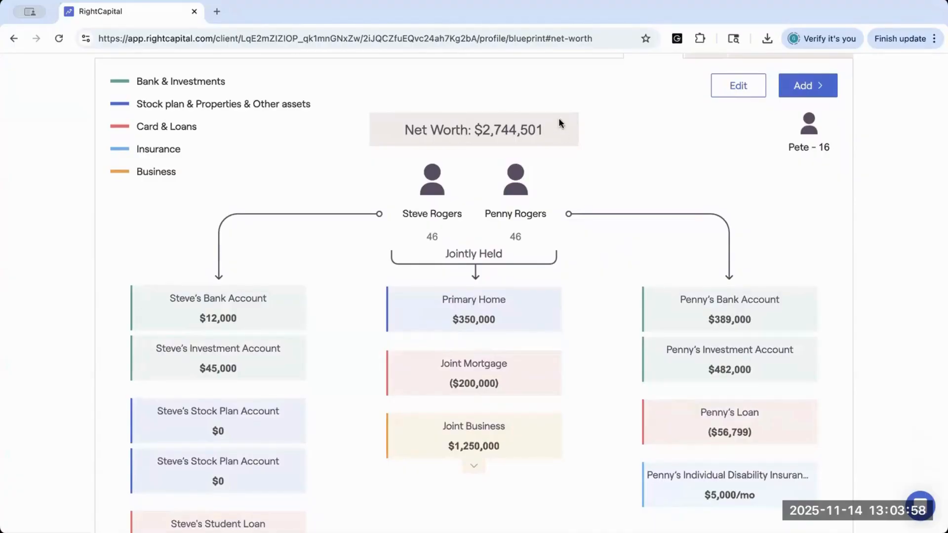
scroll(558, 117, "up", 3)
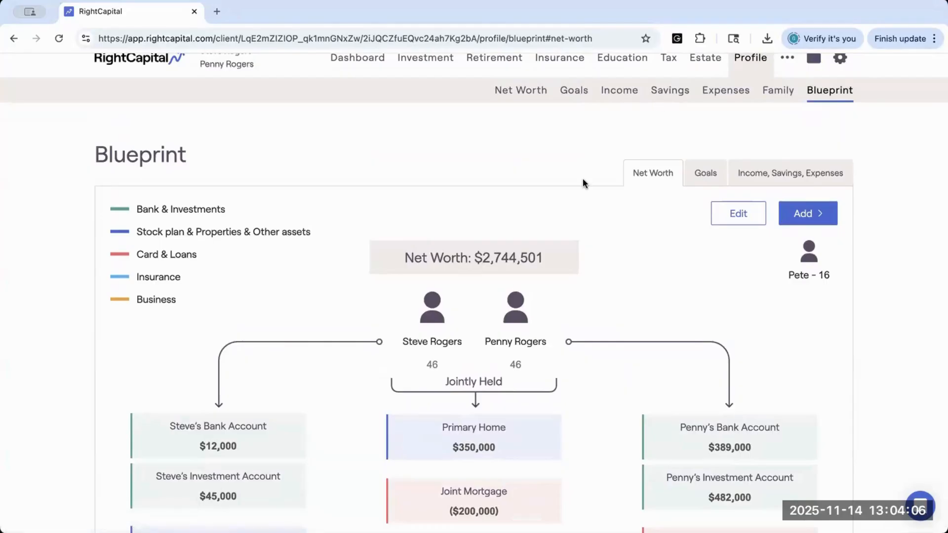
scroll(583, 179, "down", 2)
scroll(583, 182, "down", 1)
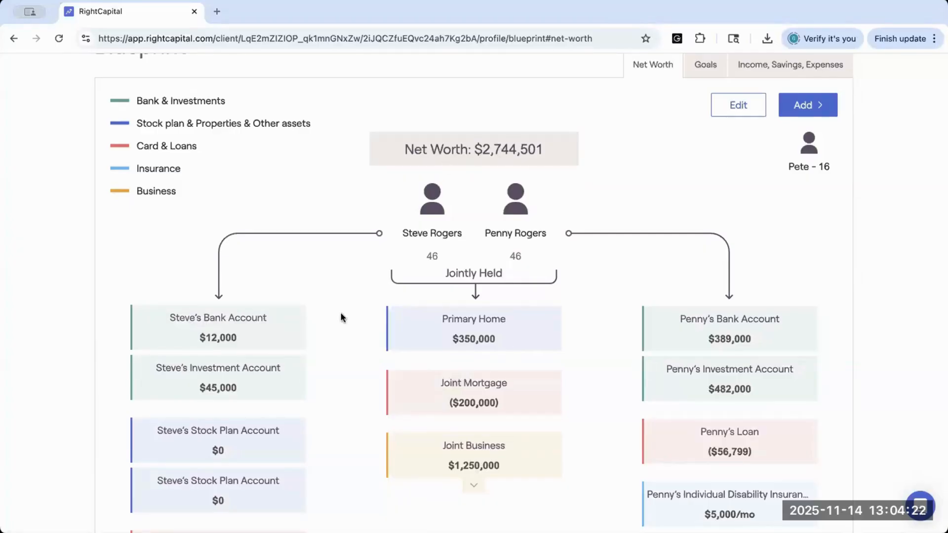
scroll(341, 317, "down", 3)
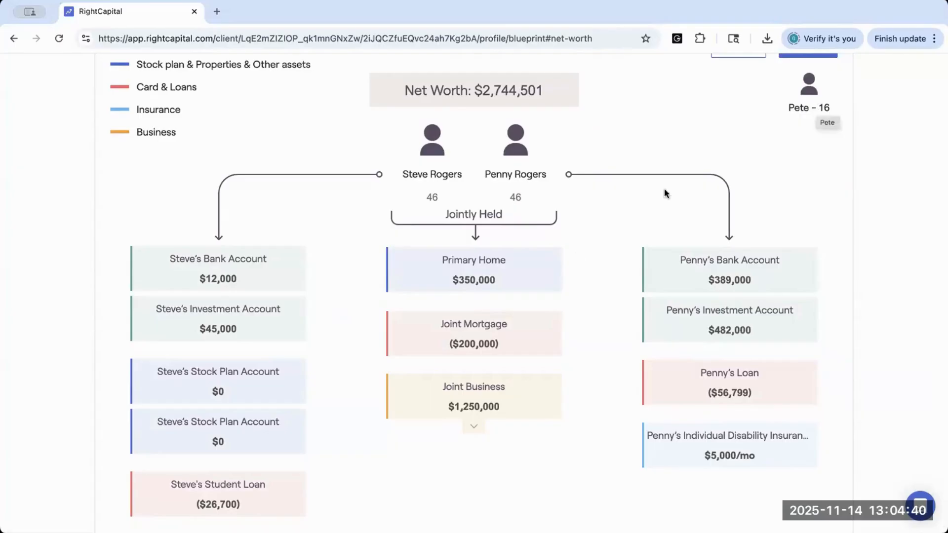
scroll(554, 332, "down", 1)
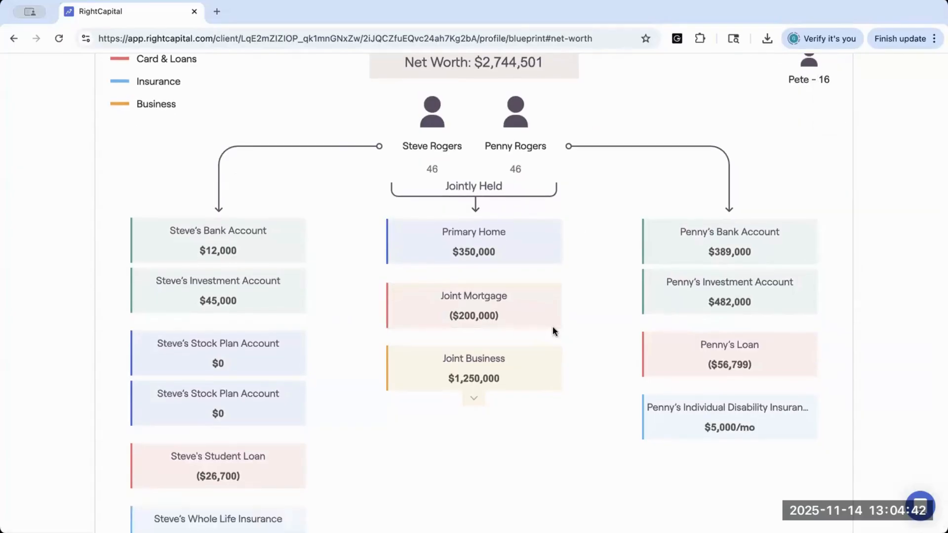
scroll(552, 327, "down", 1)
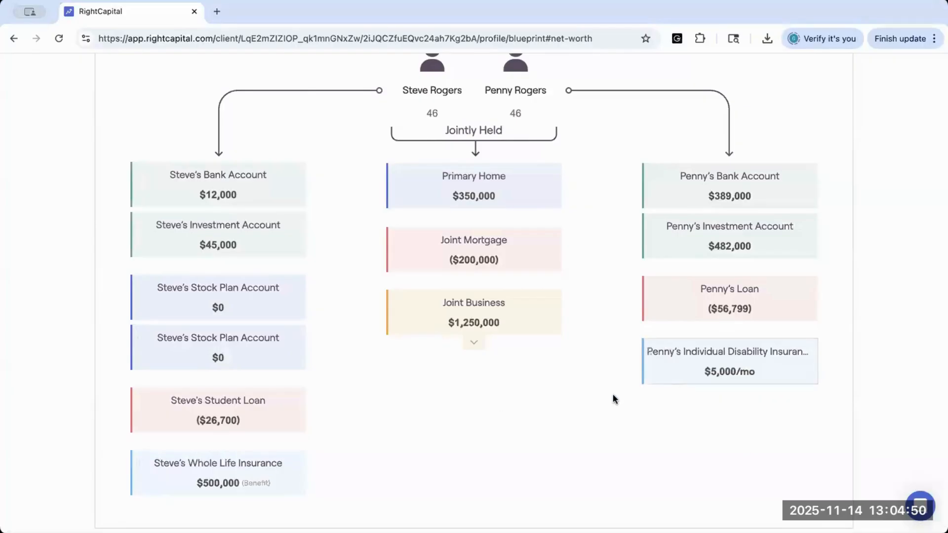
scroll(613, 395, "up", 2)
scroll(612, 394, "up", 3)
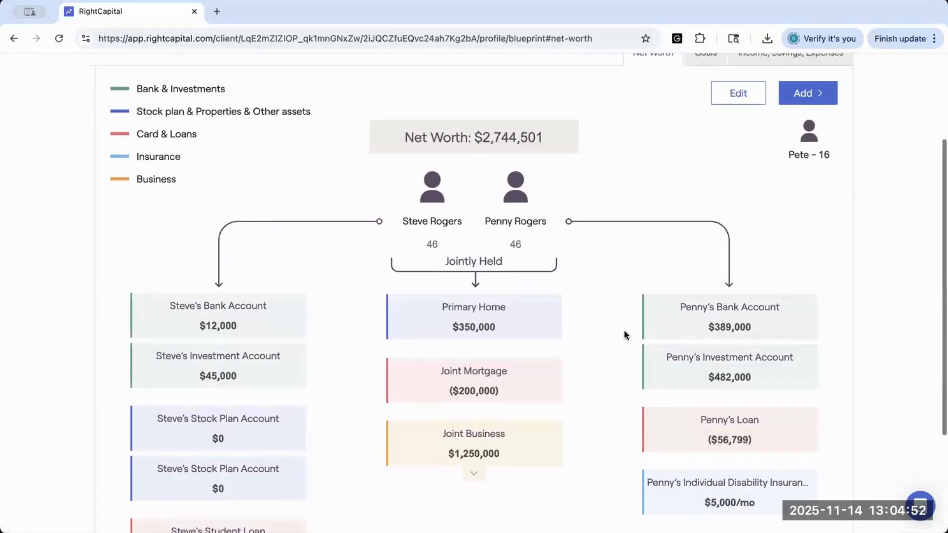
scroll(623, 330, "up", 1)
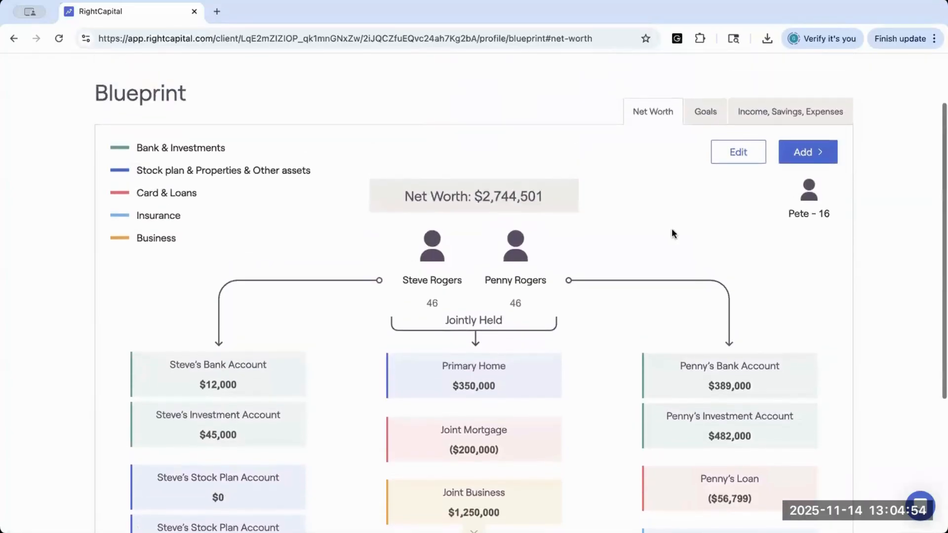
Step: Show the Blueprint's goals and review the timeline from the college years through the retirement costs
left_click(706, 110)
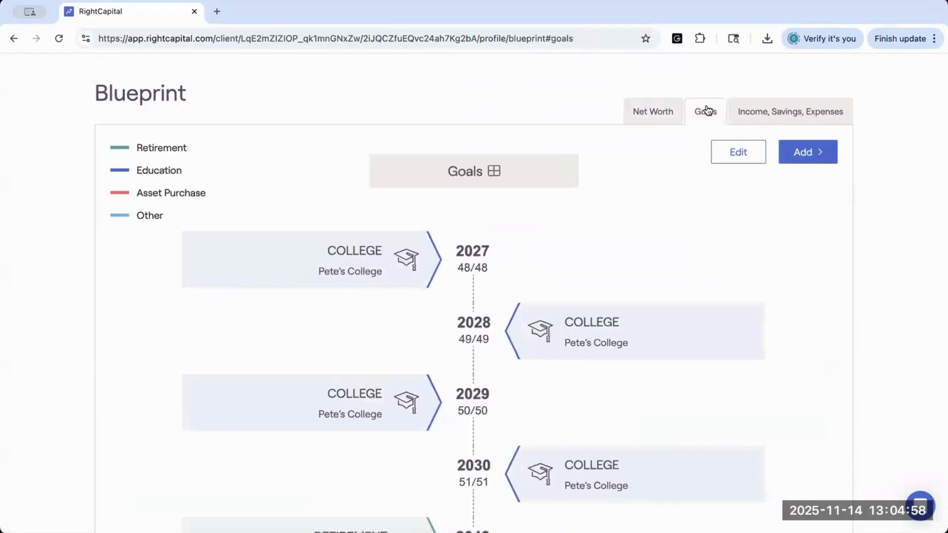
scroll(544, 233, "down", 3)
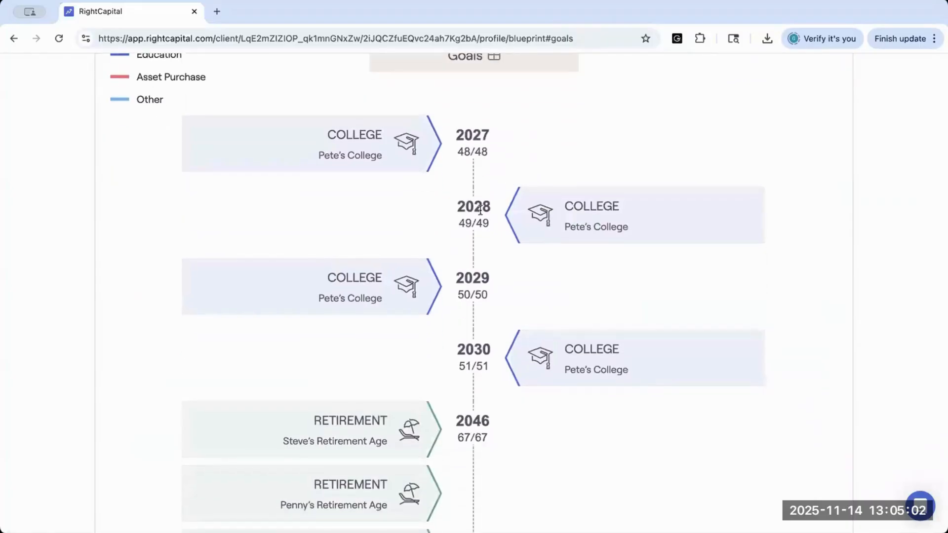
scroll(480, 210, "down", 2)
scroll(480, 211, "down", 4)
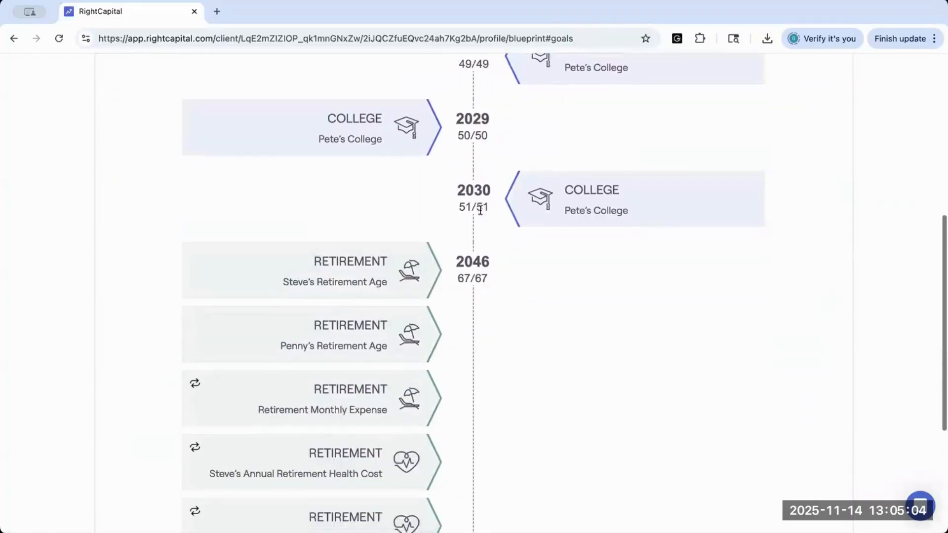
scroll(482, 213, "down", 3)
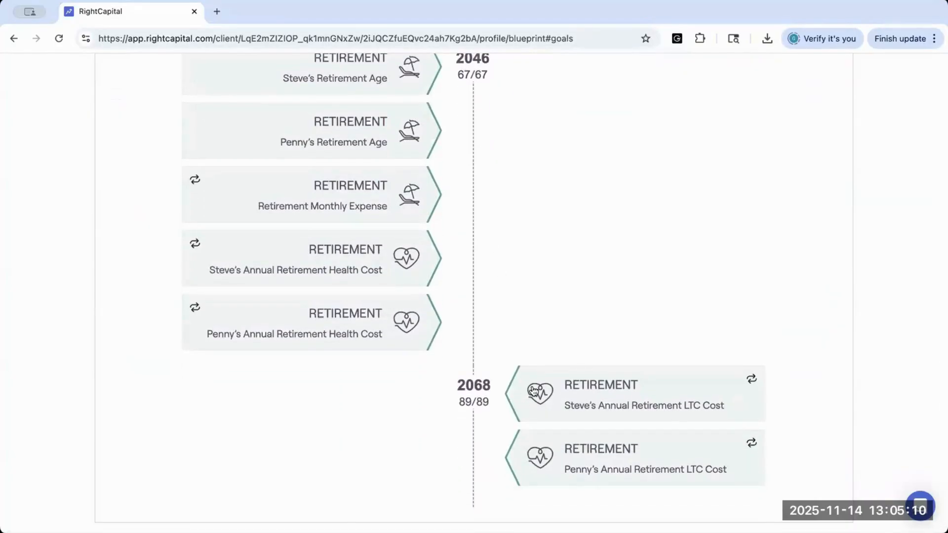
scroll(533, 410, "down", 1)
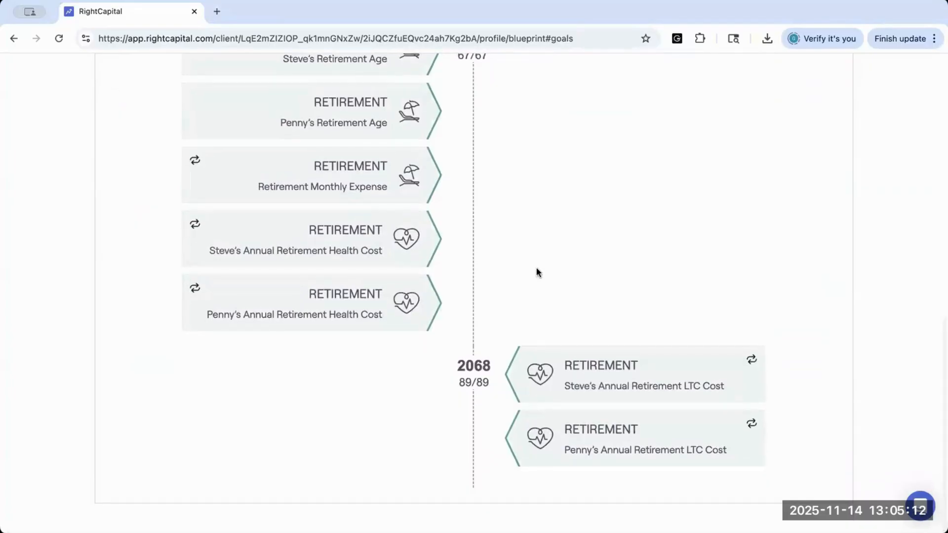
Step: View the details of the 2027 college goal in the timeline and close them without changes
scroll(536, 269, "up", 2)
scroll(537, 272, "up", 6)
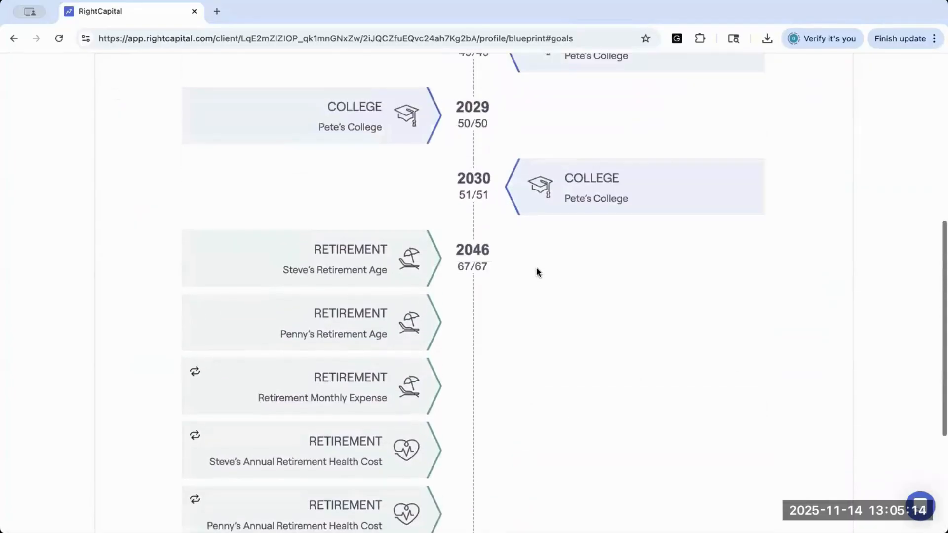
scroll(537, 273, "up", 3)
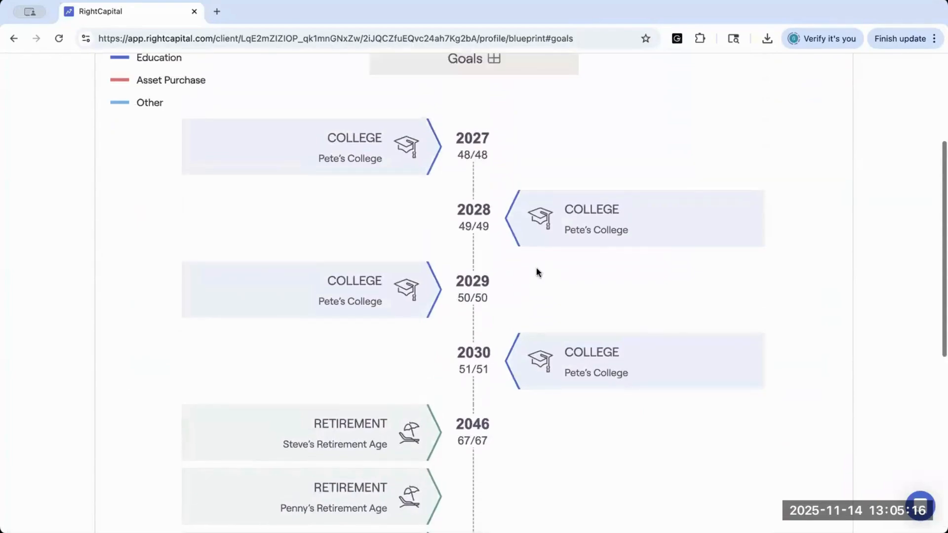
scroll(536, 267, "up", 1)
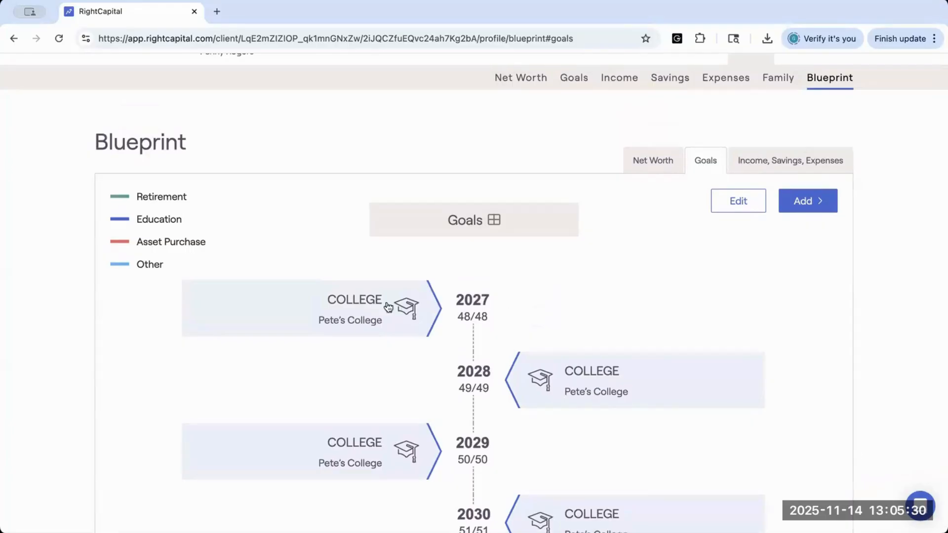
left_click(396, 306)
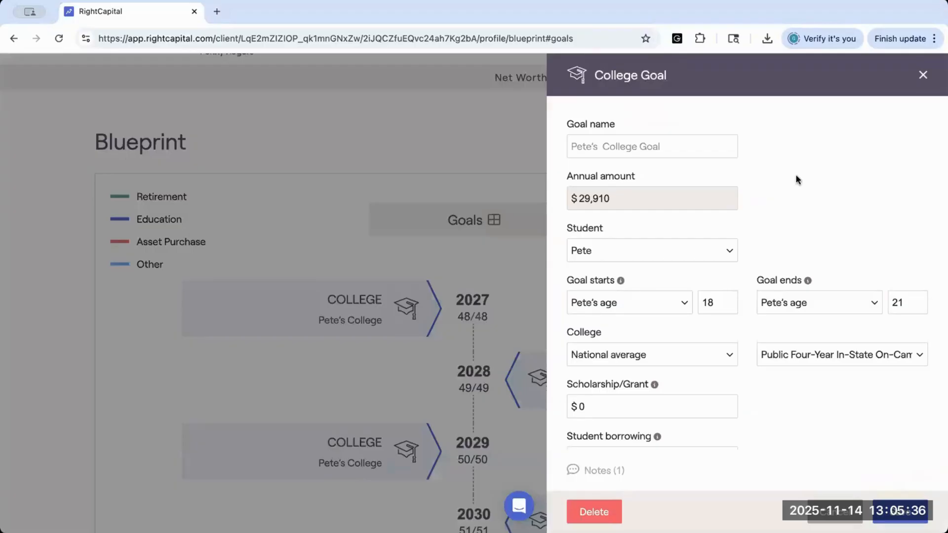
left_click(921, 76)
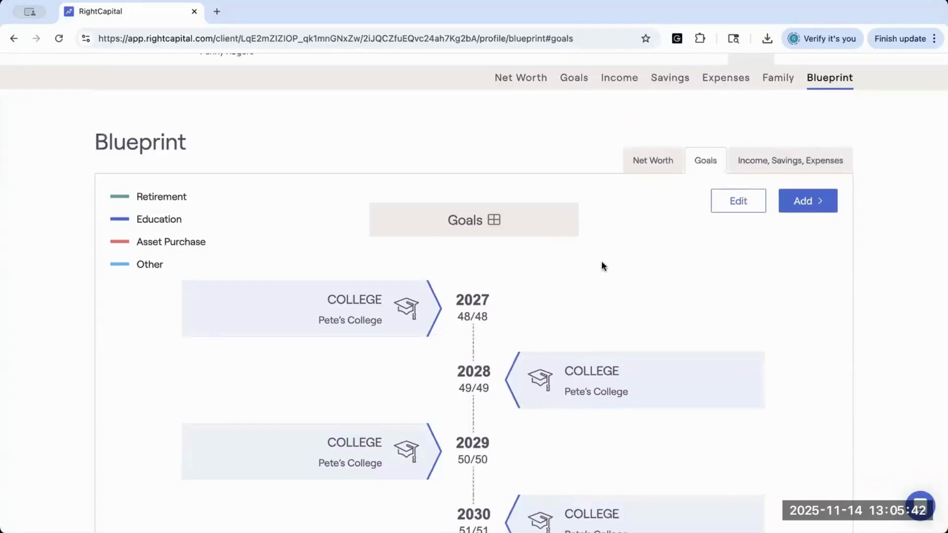
Step: Review the Blueprint's income, savings and expenses, including the details of the $110,000 salary, without changing anything
left_click(759, 163)
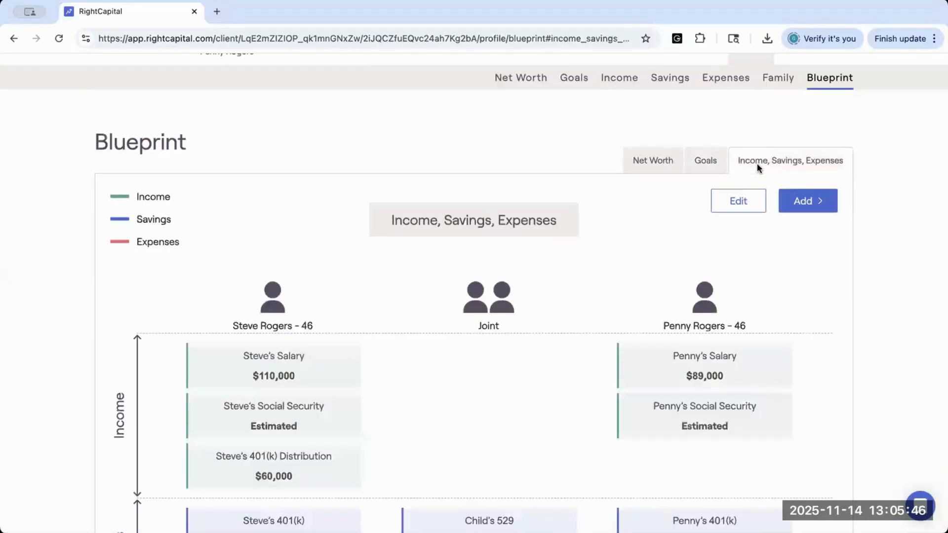
scroll(517, 212, "down", 2)
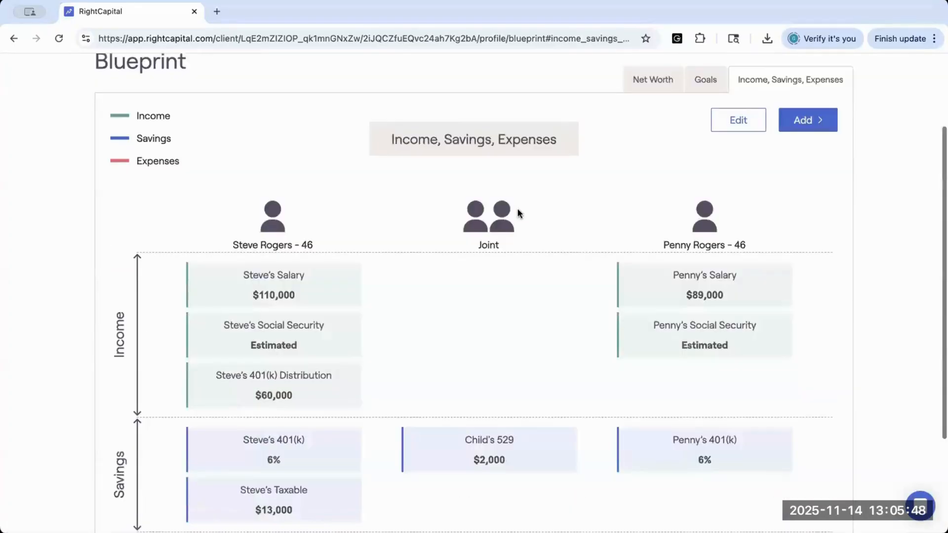
scroll(518, 209, "down", 1)
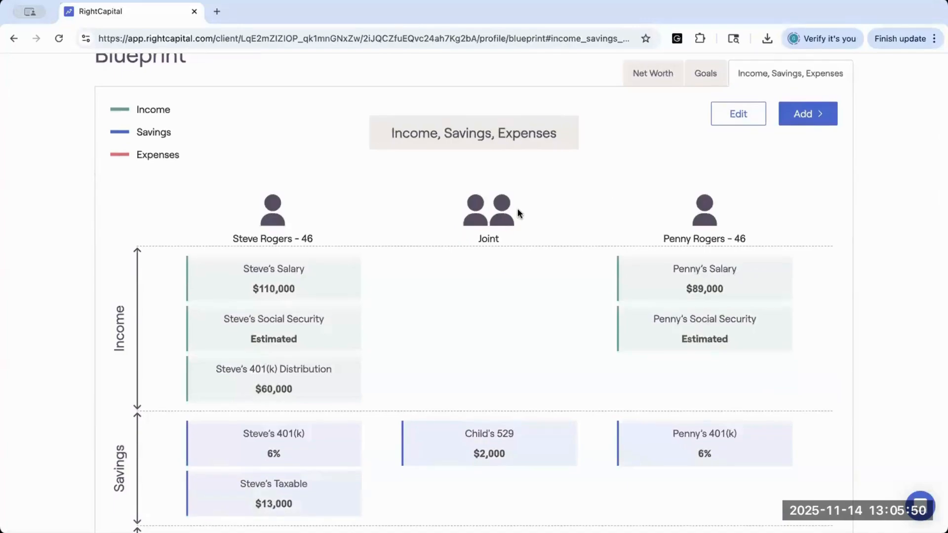
scroll(517, 209, "down", 3)
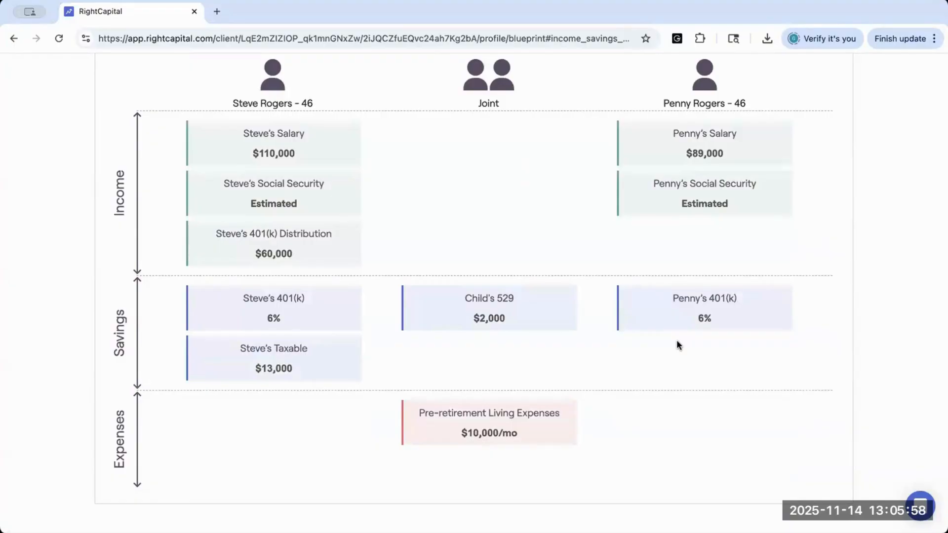
left_click(302, 148)
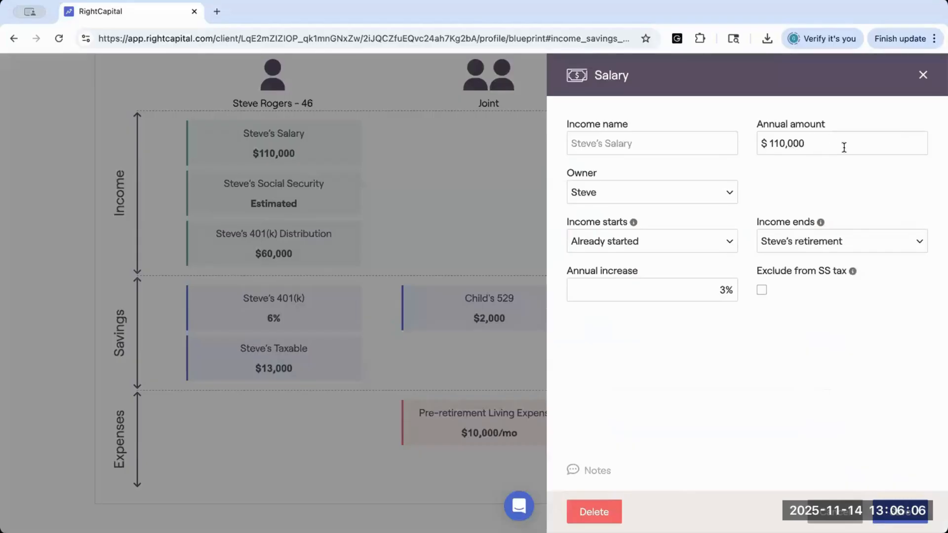
left_click(922, 75)
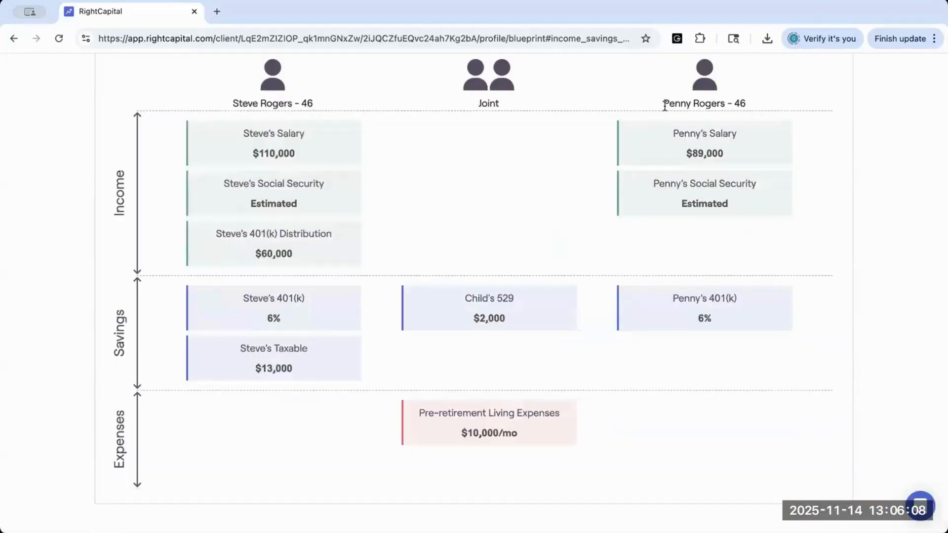
Step: Go to the profile's Income page and open the first client's Social Security entry
scroll(664, 105, "up", 5)
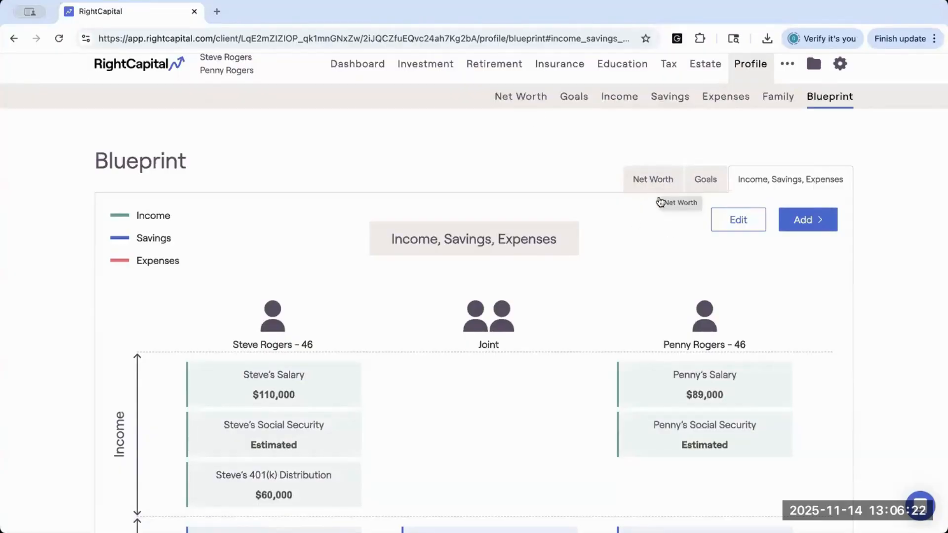
scroll(628, 372, "down", 3)
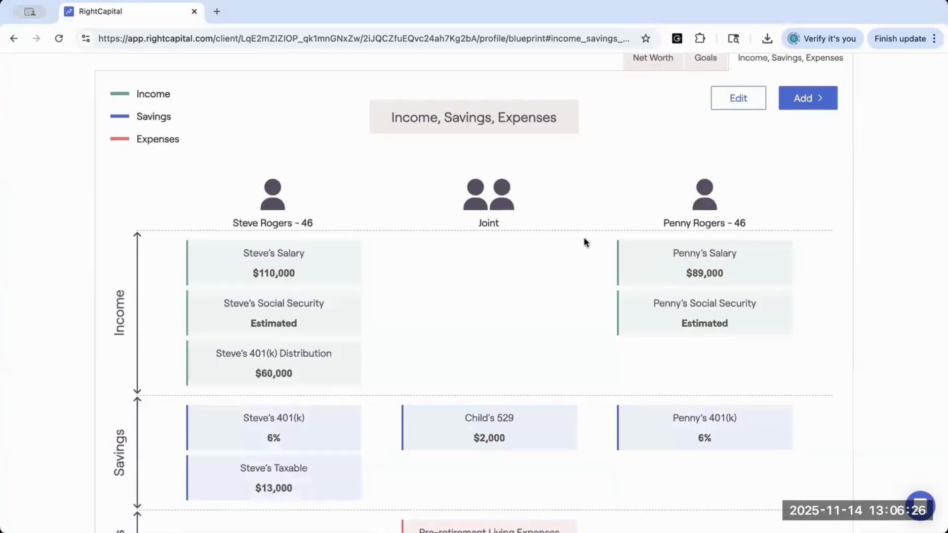
scroll(585, 240, "up", 1)
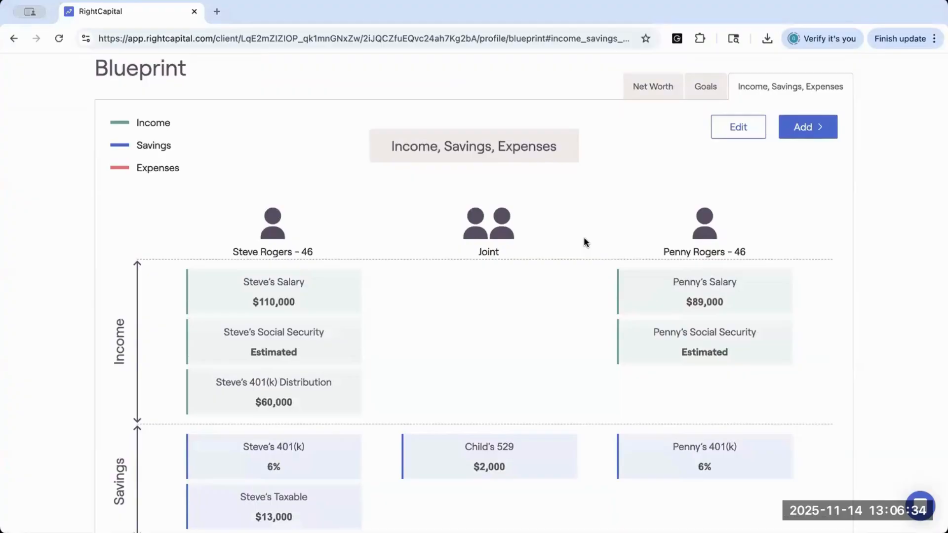
scroll(584, 242, "up", 2)
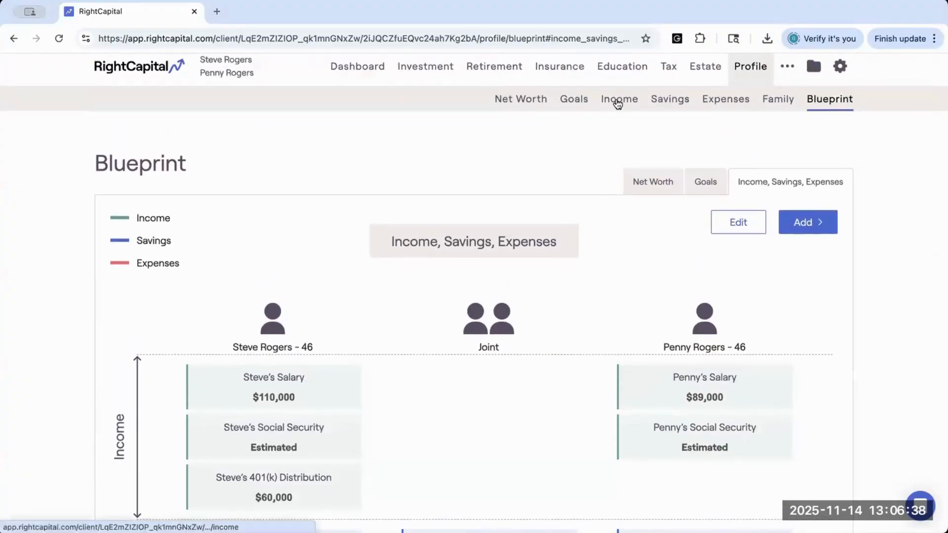
left_click(617, 100)
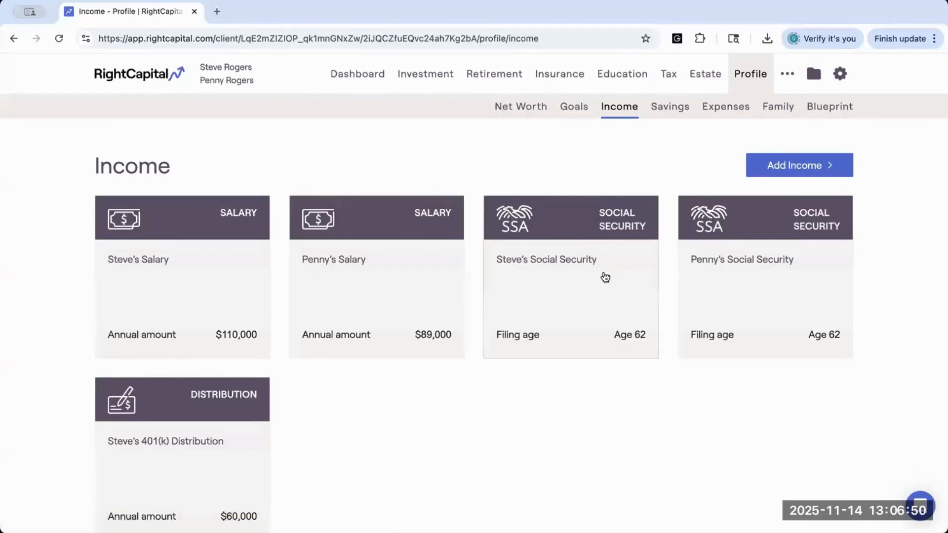
left_click(603, 275)
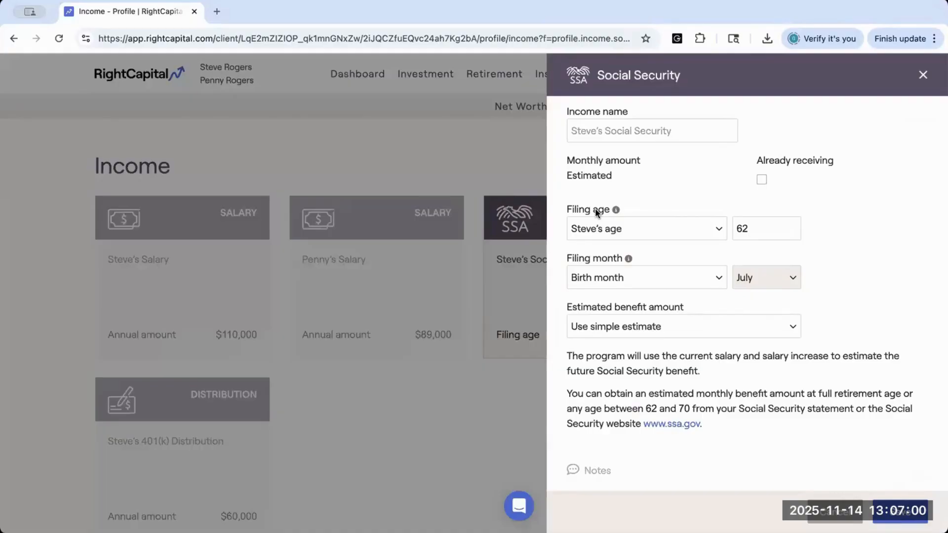
Step: Mark the Social Security income as already receiving, check the filing age fields, and unmark it again
left_click(763, 181)
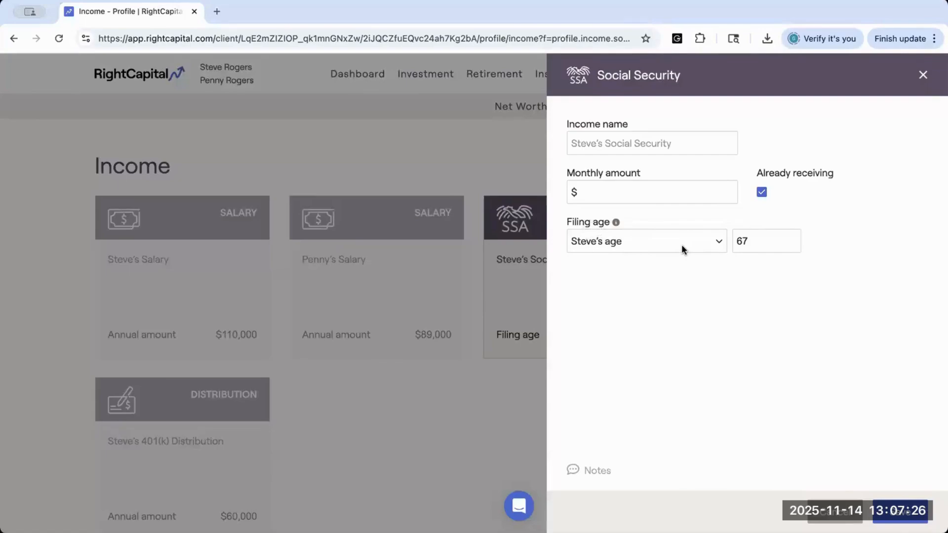
left_click(720, 242)
left_click(763, 247)
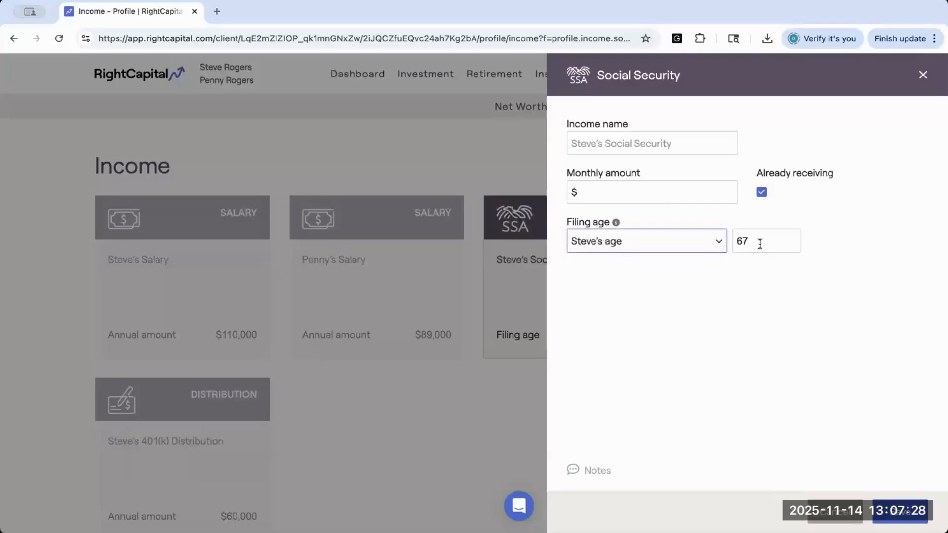
double_click(741, 242)
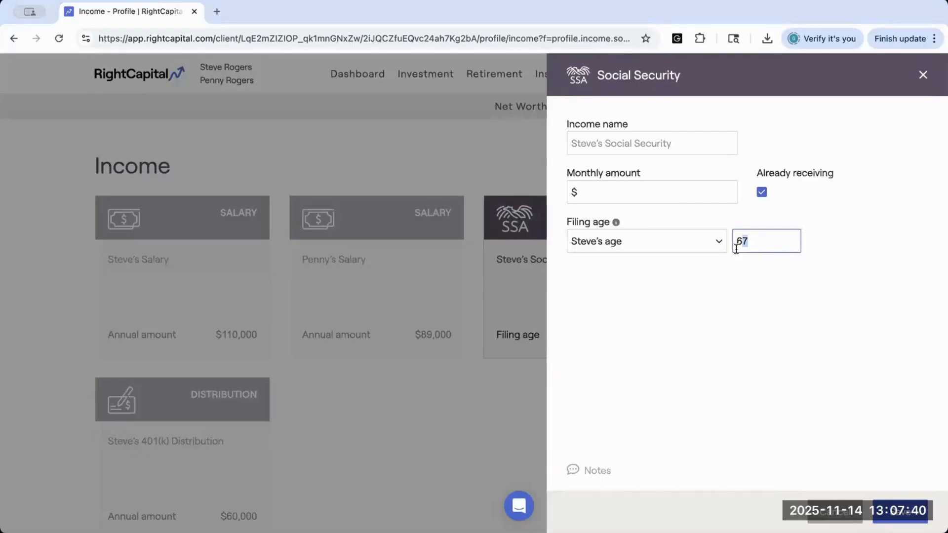
left_click(762, 196)
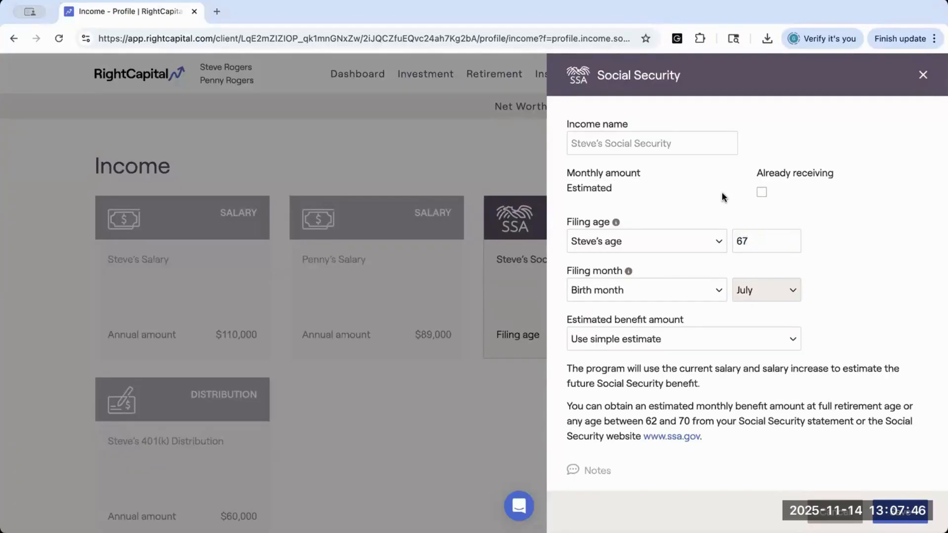
Step: Try the client's retirement and Full Retirement Age (FRA) as the filing age basis, and return it to the client's age
scroll(722, 192, "down", 1)
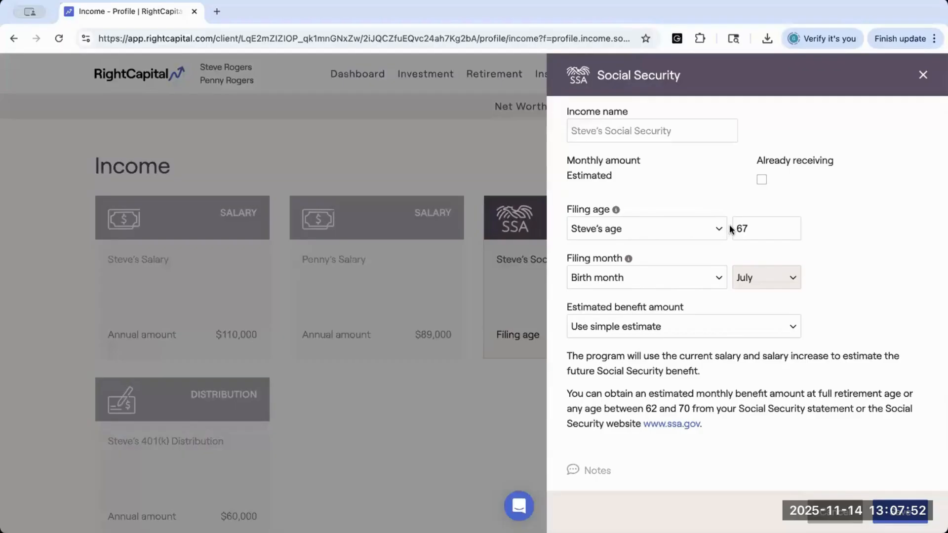
left_click(713, 228)
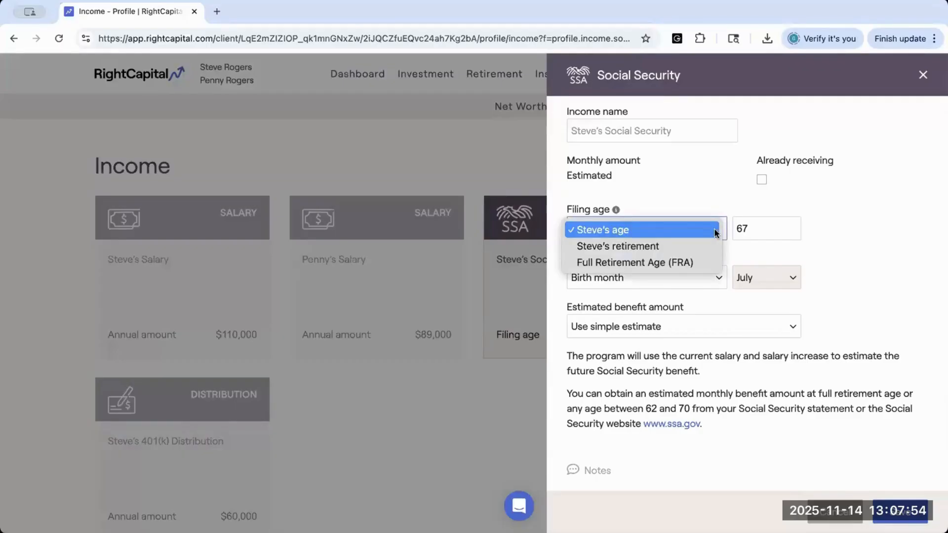
left_click(672, 247)
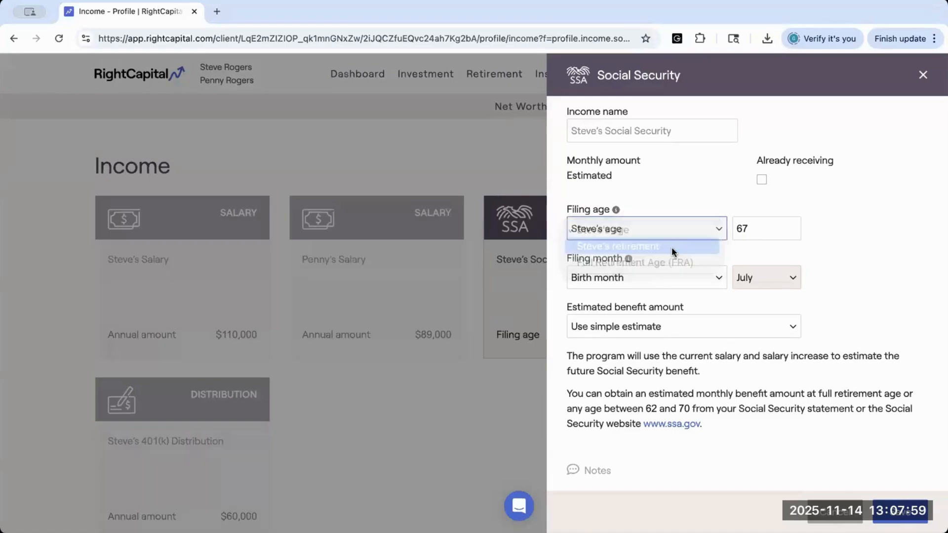
left_click(716, 232)
left_click(711, 246)
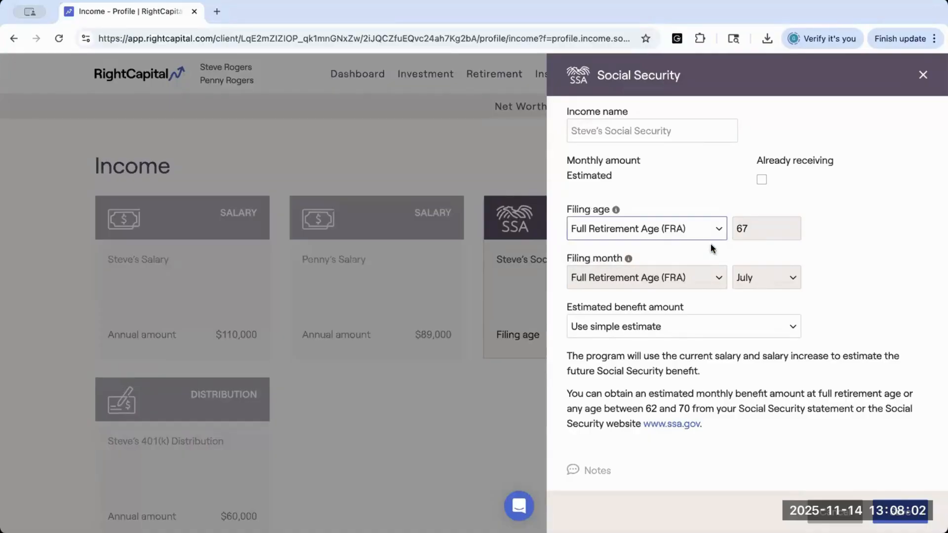
left_click(678, 228)
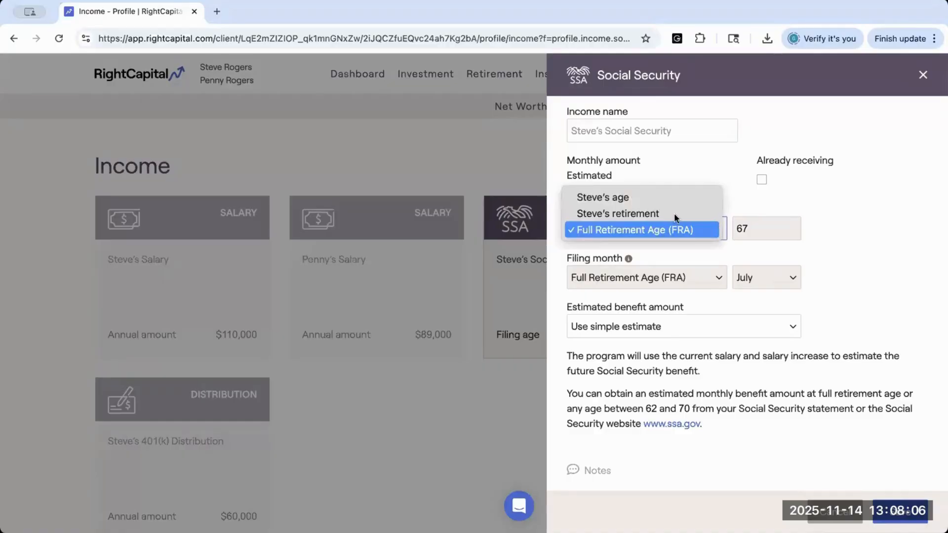
left_click(843, 235)
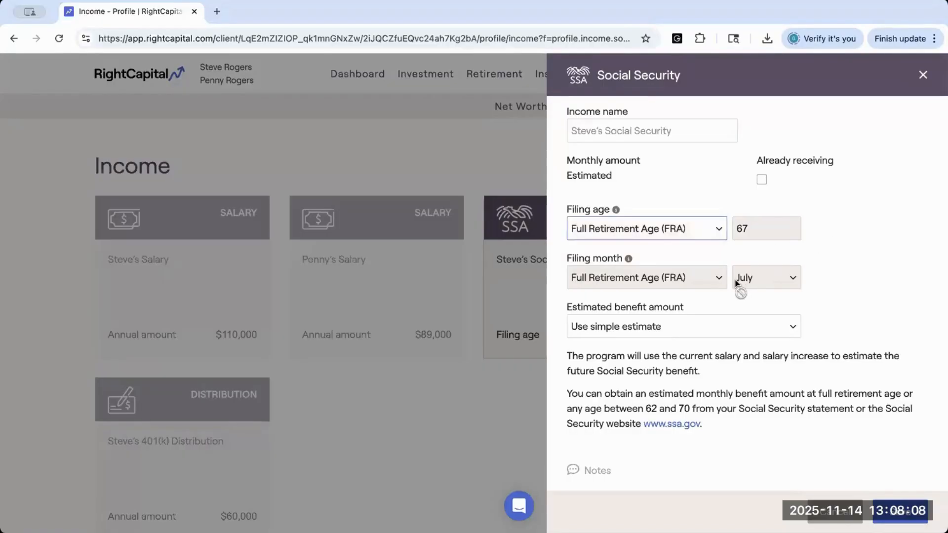
left_click(650, 229)
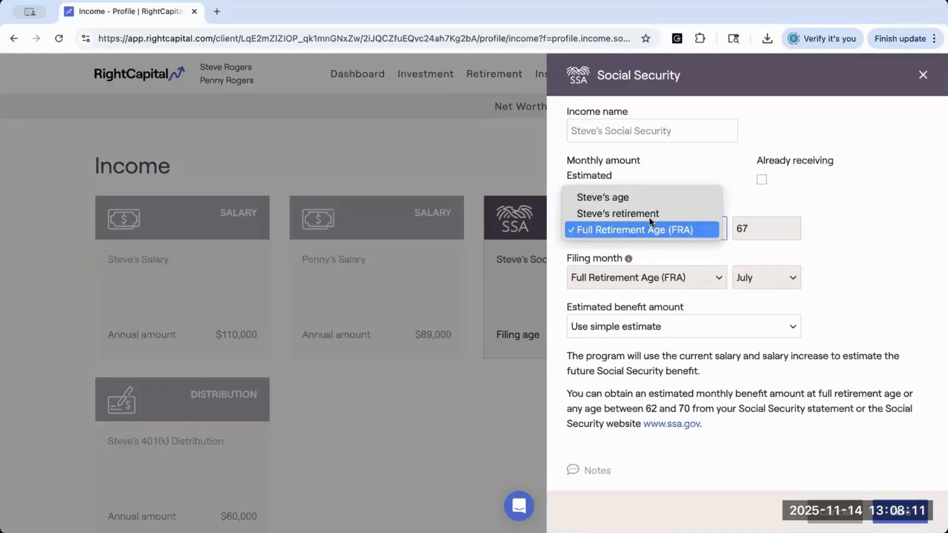
left_click(621, 197)
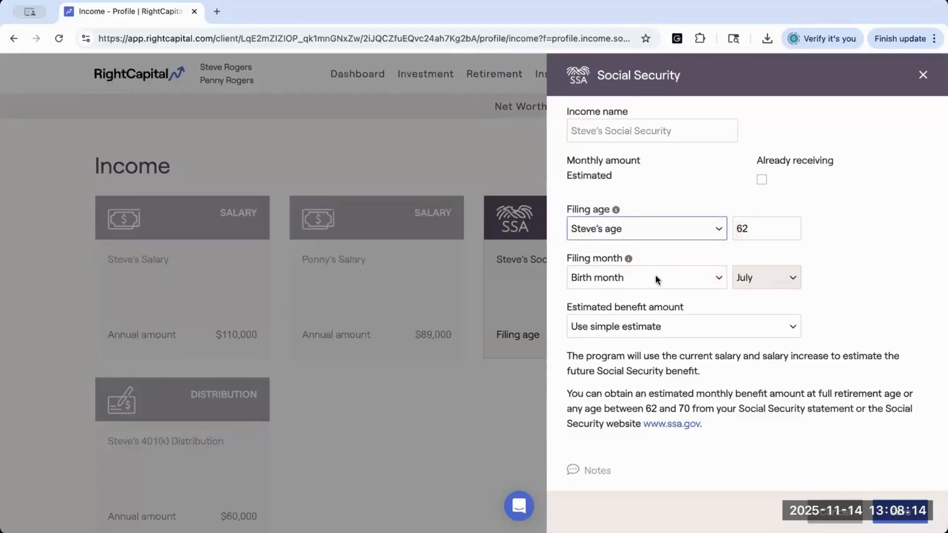
Step: Try Calendar month as the filing month, check the month choices, and set it back to Birth month
left_click(635, 277)
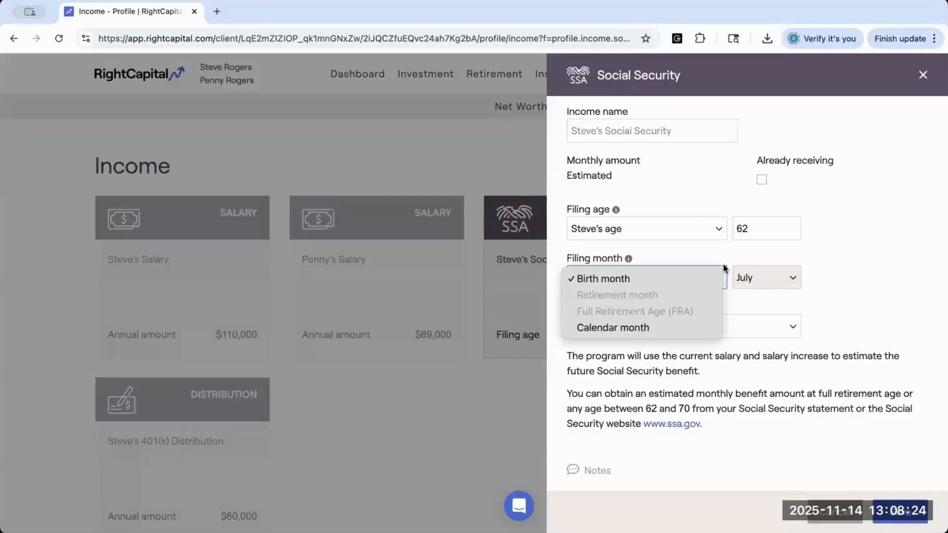
left_click(661, 327)
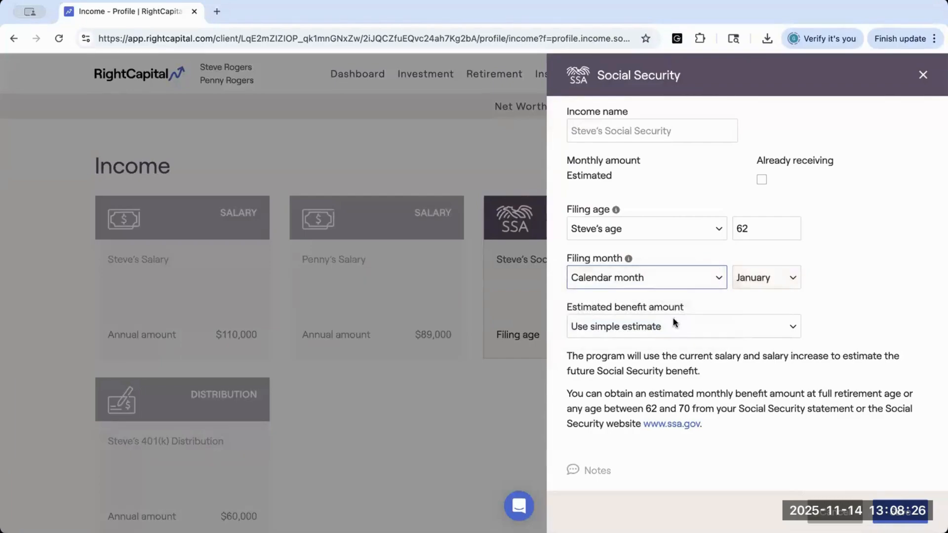
left_click(750, 280)
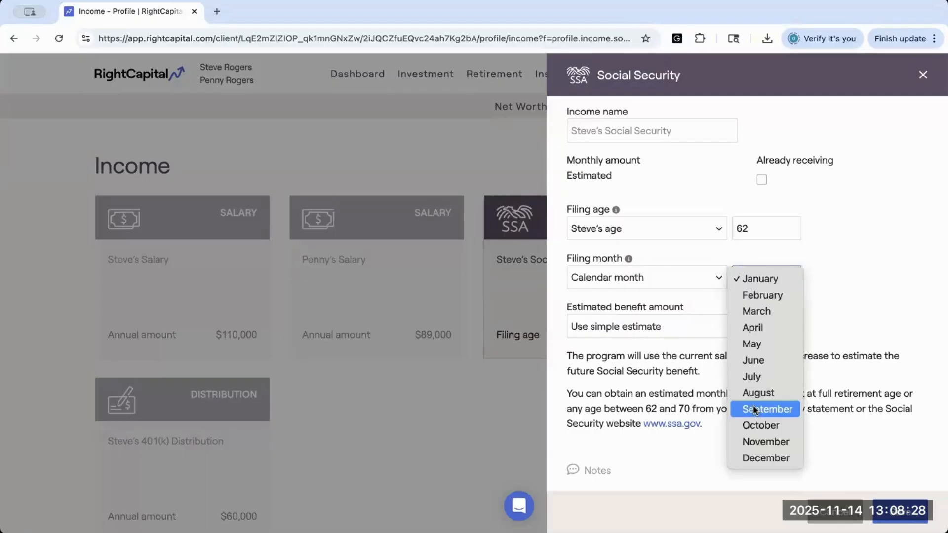
left_click(702, 281)
left_click(702, 284)
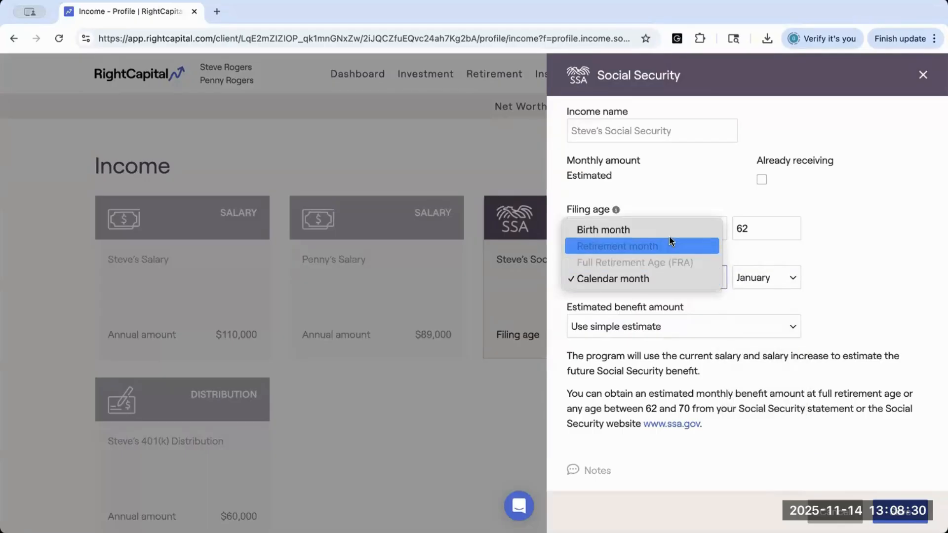
left_click(656, 230)
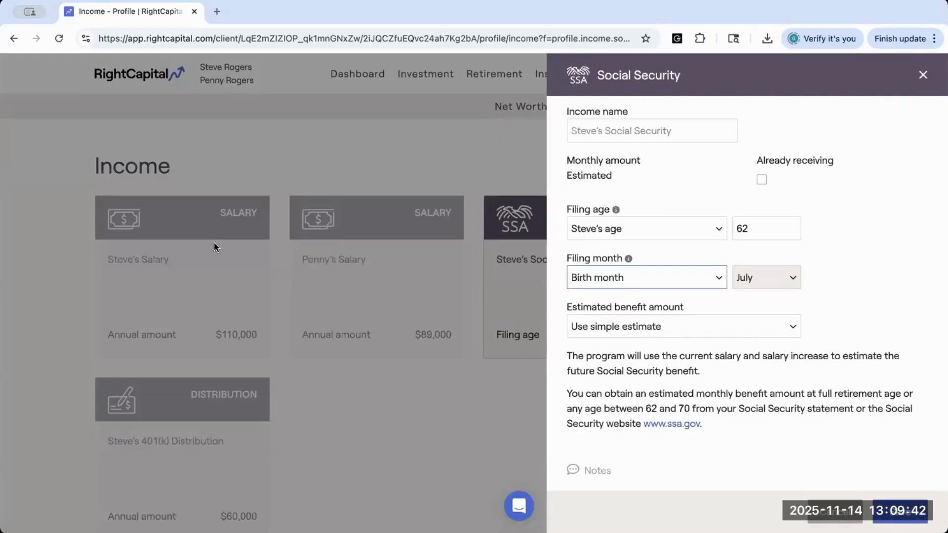
Step: Base the estimated benefit amount on the SS statement value and view the start age choices without changing them
left_click(622, 328)
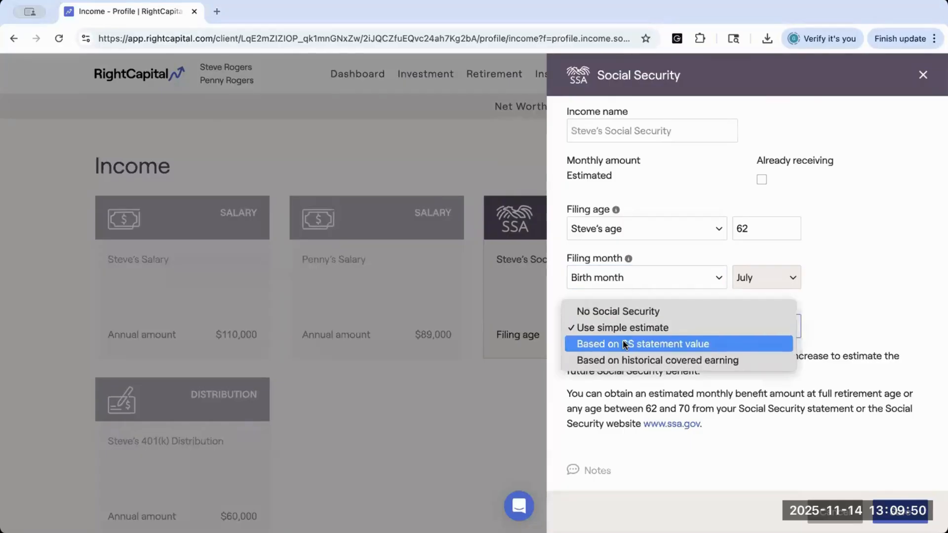
left_click(627, 345)
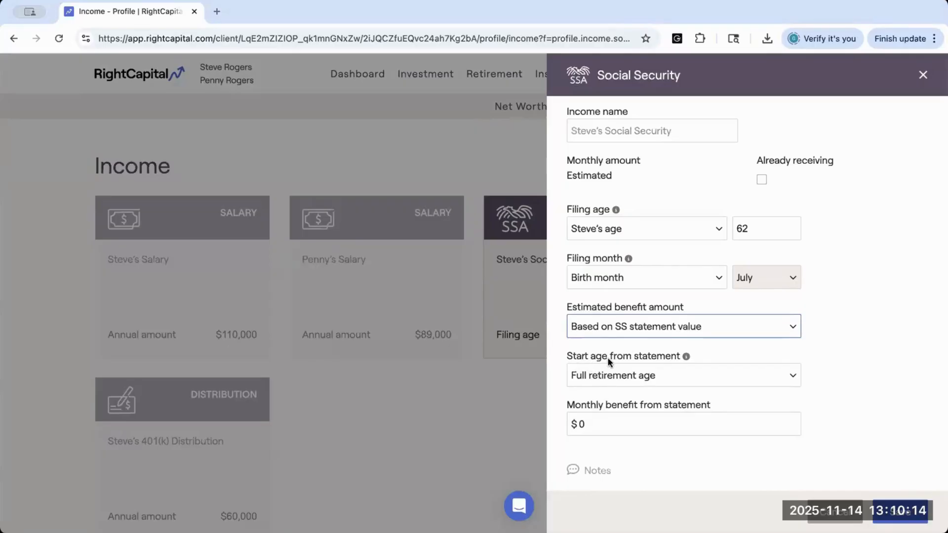
left_click(670, 376)
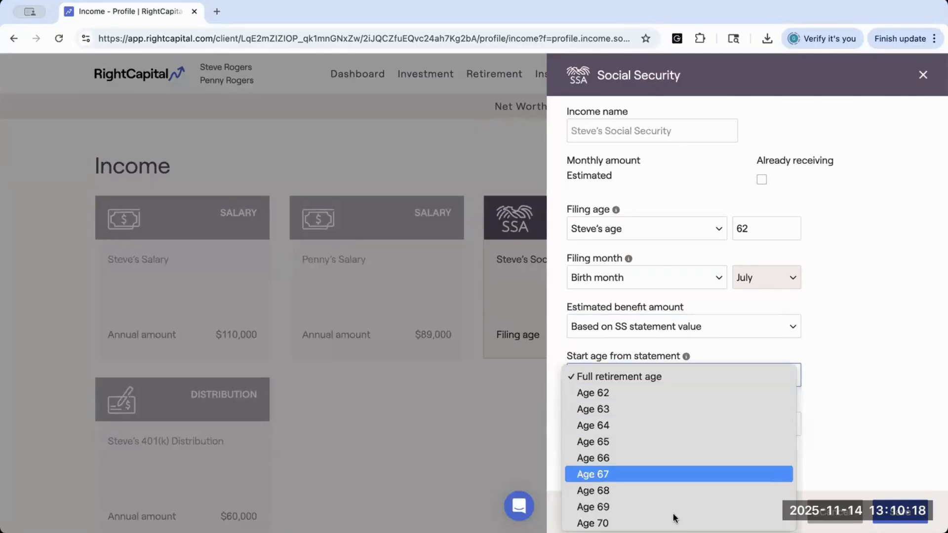
left_click(851, 380)
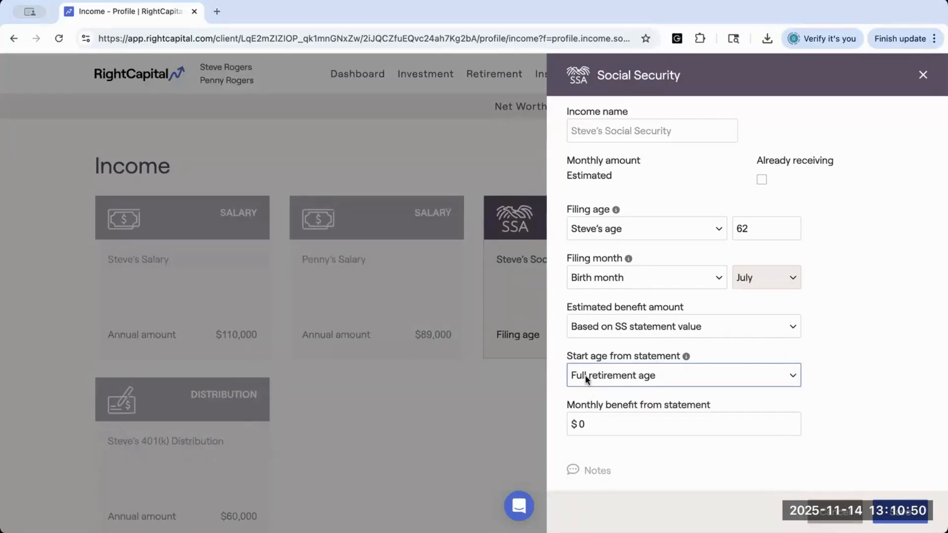
Step: Base the estimated benefit amount on historical covered earning and look through the yearly covered earning table
left_click(587, 330)
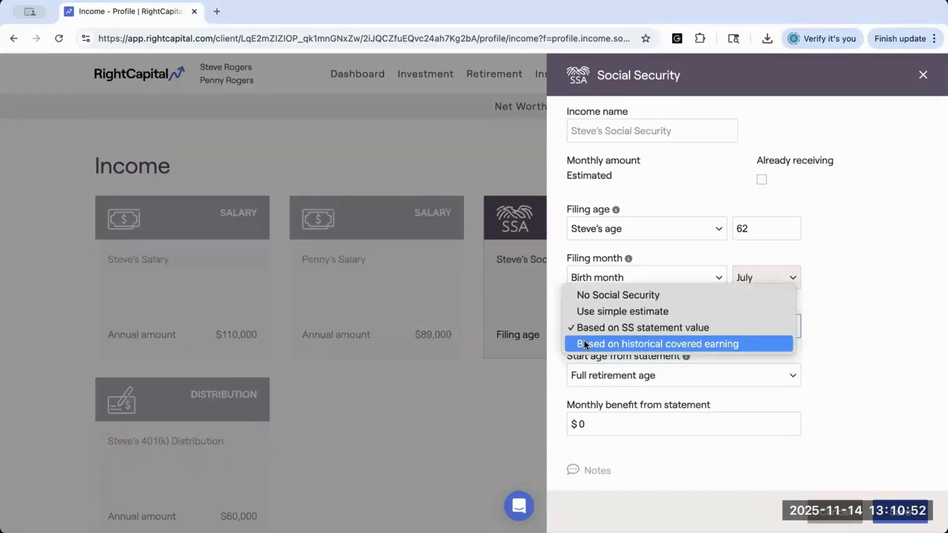
left_click(584, 343)
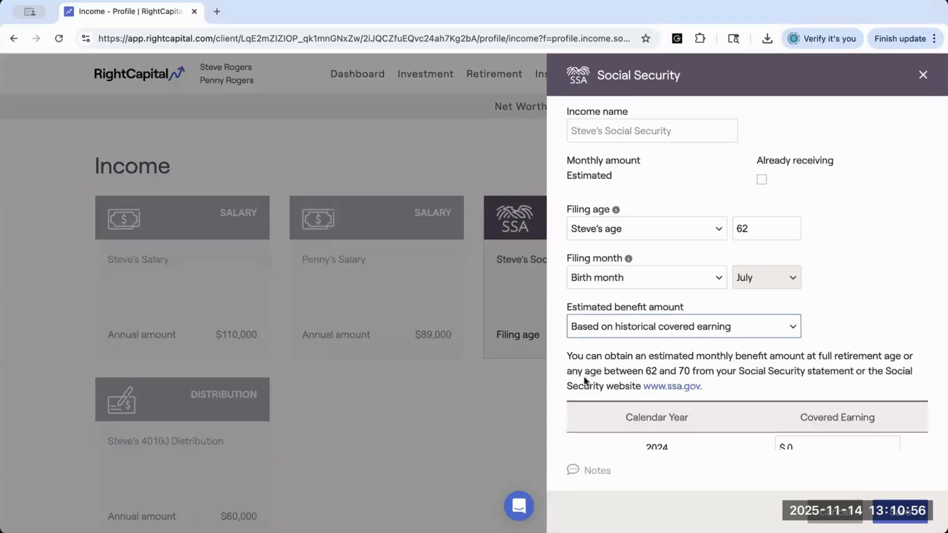
scroll(585, 380, "down", 3)
scroll(584, 380, "down", 1)
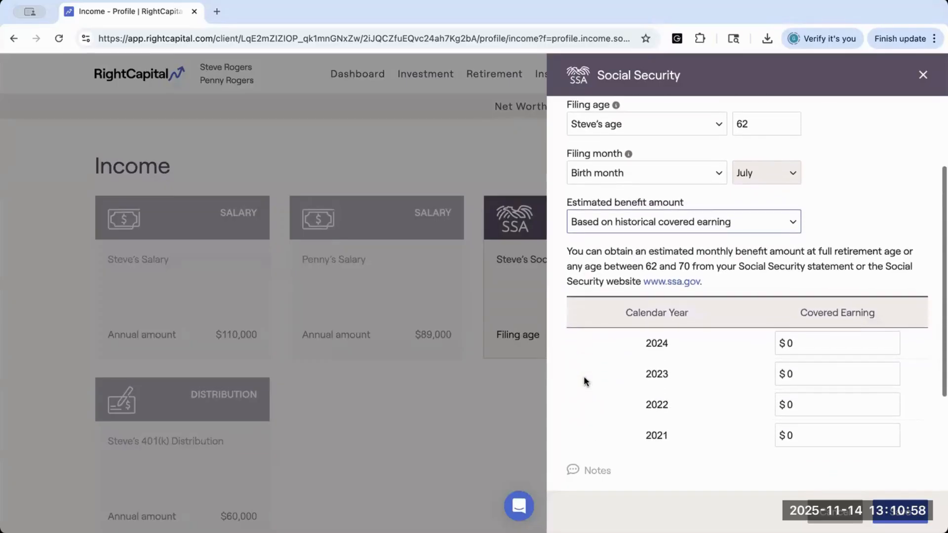
scroll(583, 381, "down", 2)
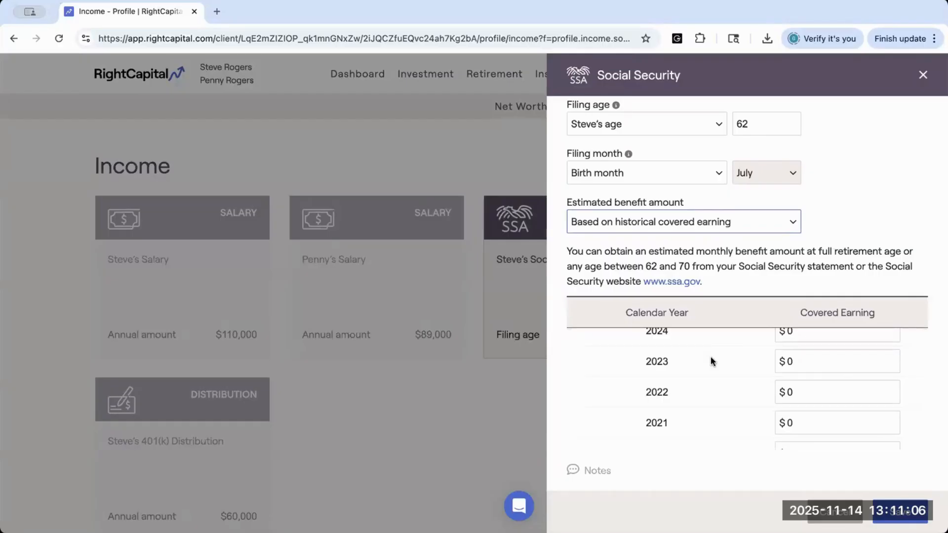
scroll(737, 349, "up", 1)
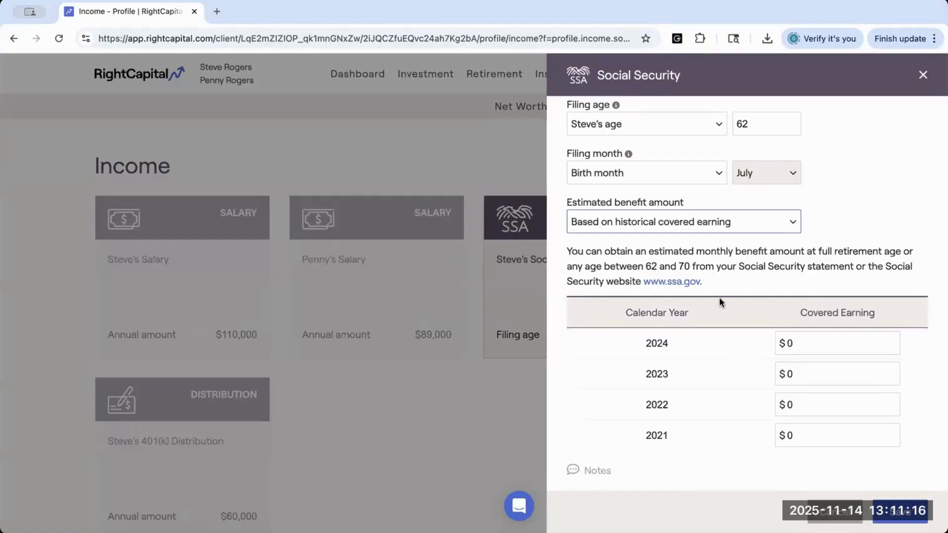
left_click(682, 284)
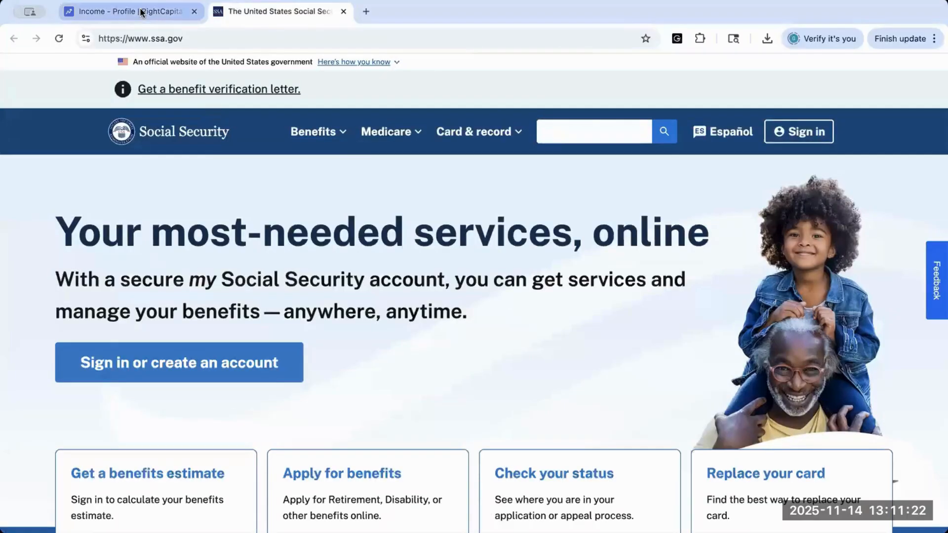
left_click(140, 12)
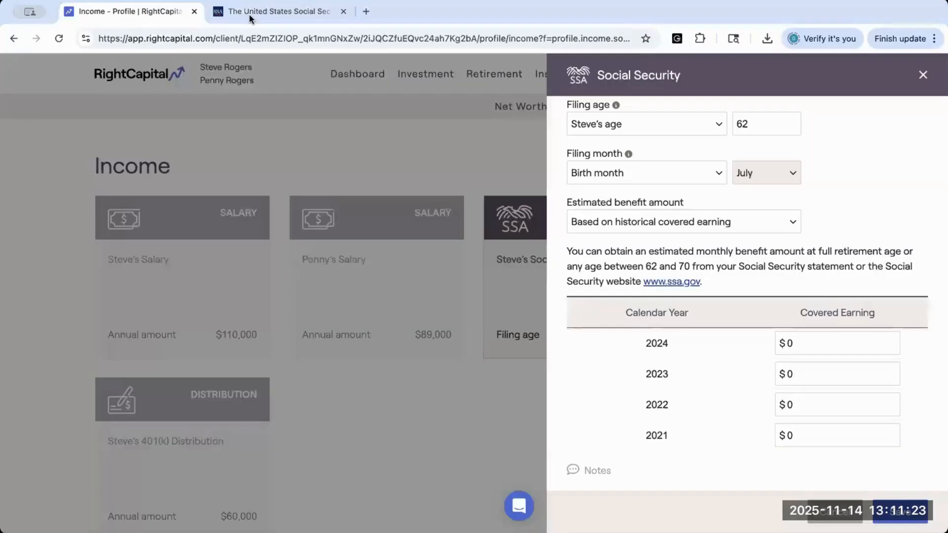
left_click(343, 12)
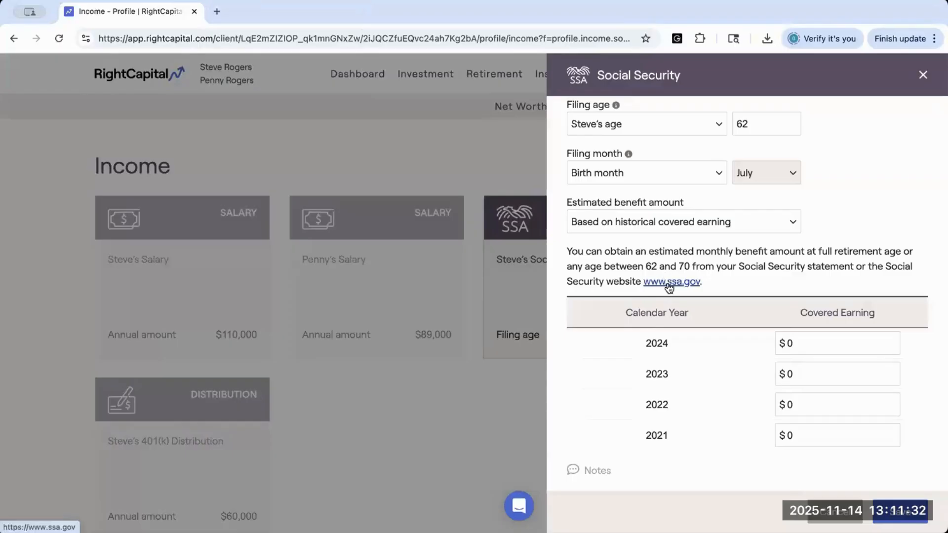
scroll(668, 287, "down", 2)
scroll(659, 279, "up", 1)
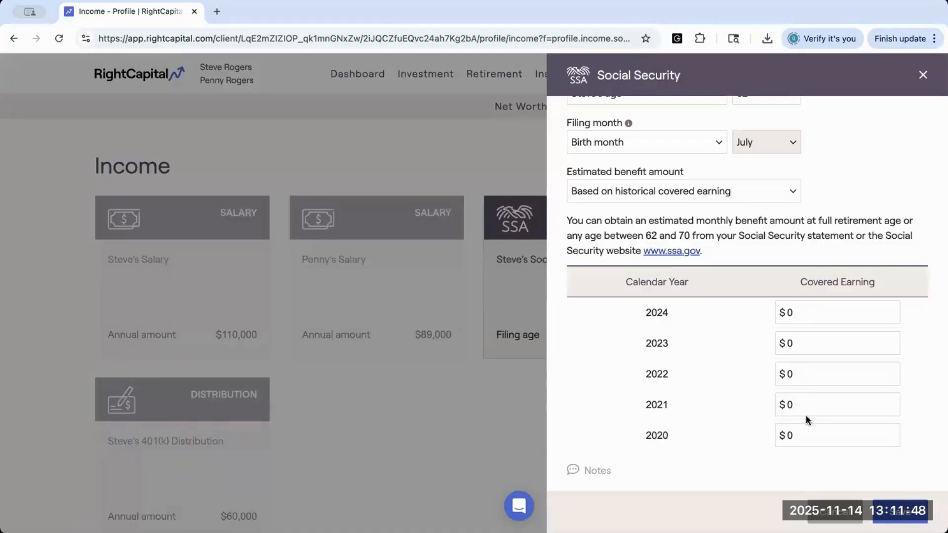
Step: Set the Social Security entry's estimated benefit amount to No Social Security, review the other estimate options and save the entry
left_click(790, 192)
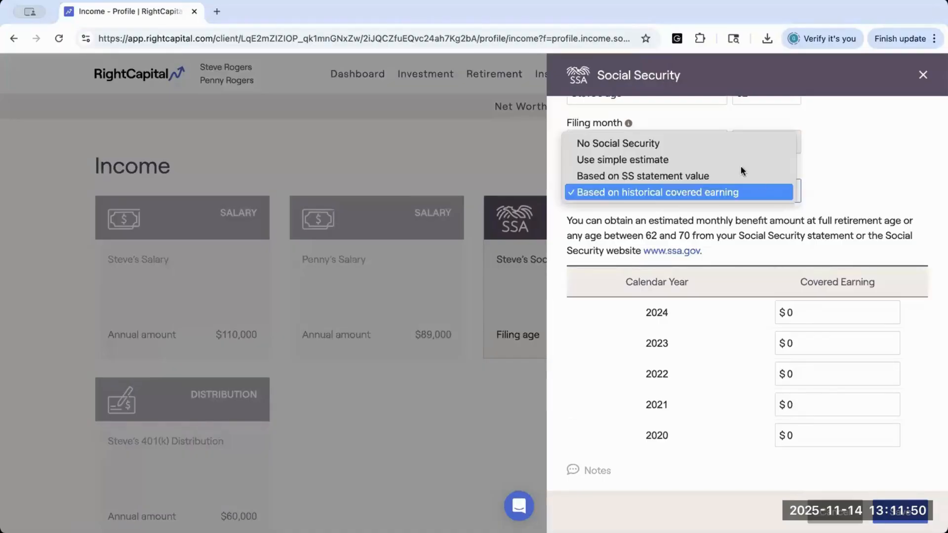
left_click(699, 143)
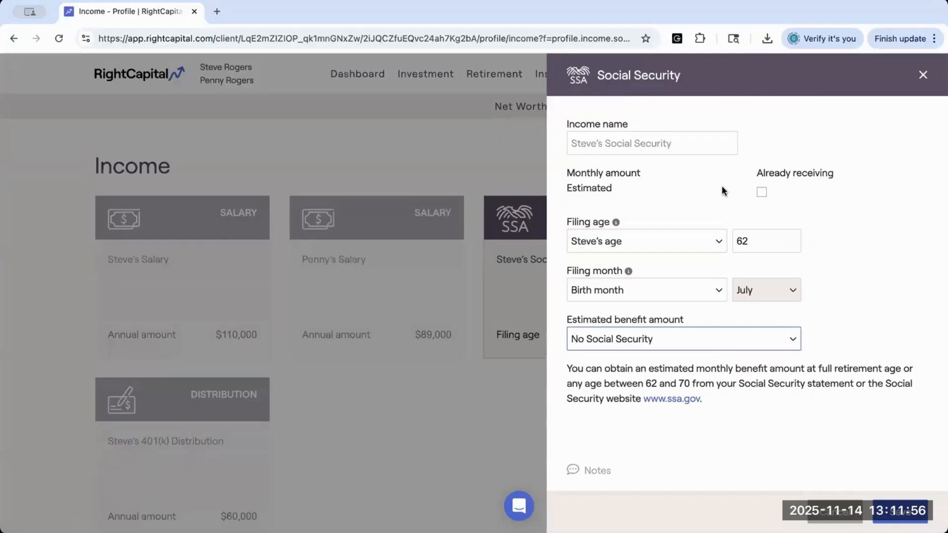
left_click(719, 346)
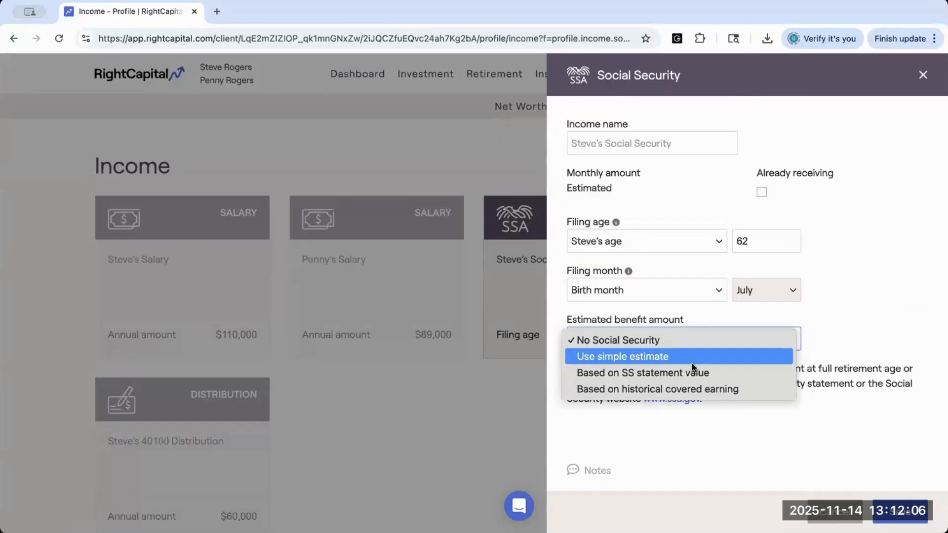
left_click(658, 341)
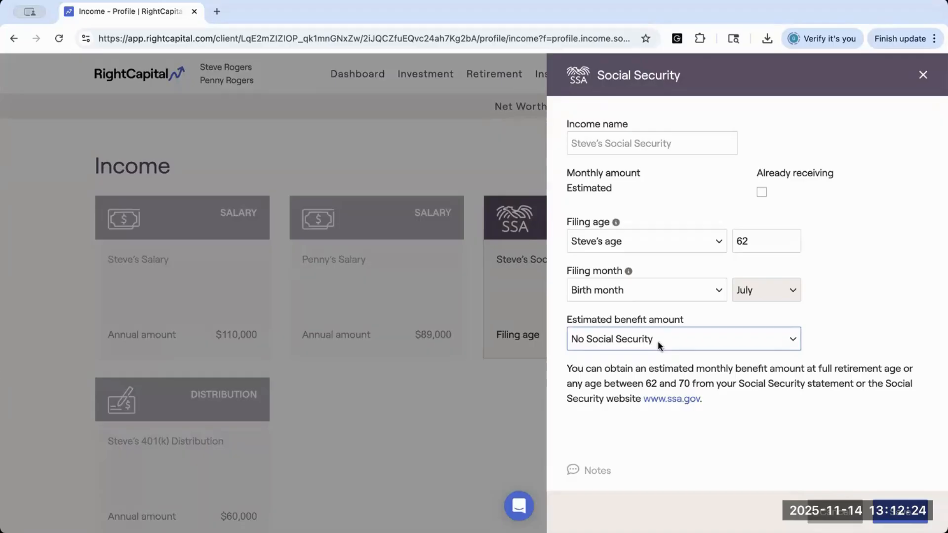
left_click(659, 345)
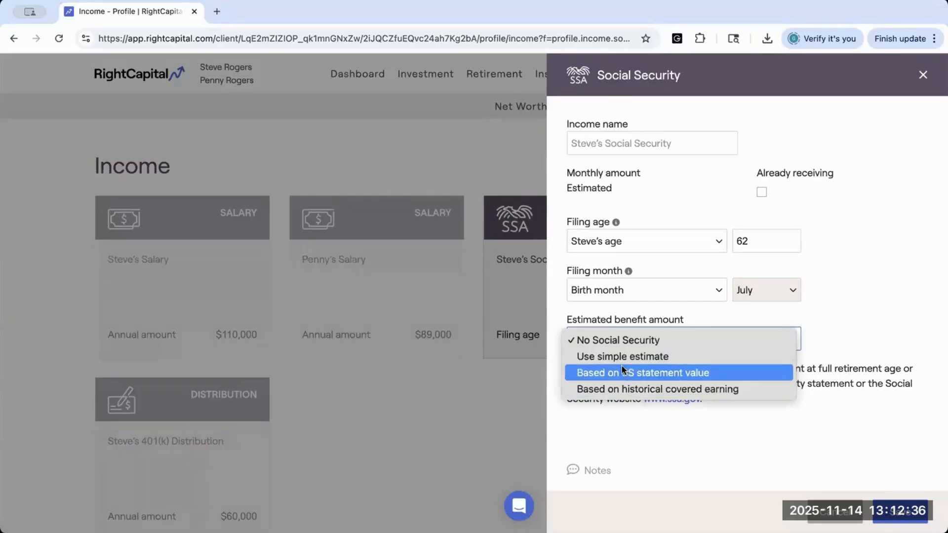
left_click(606, 341)
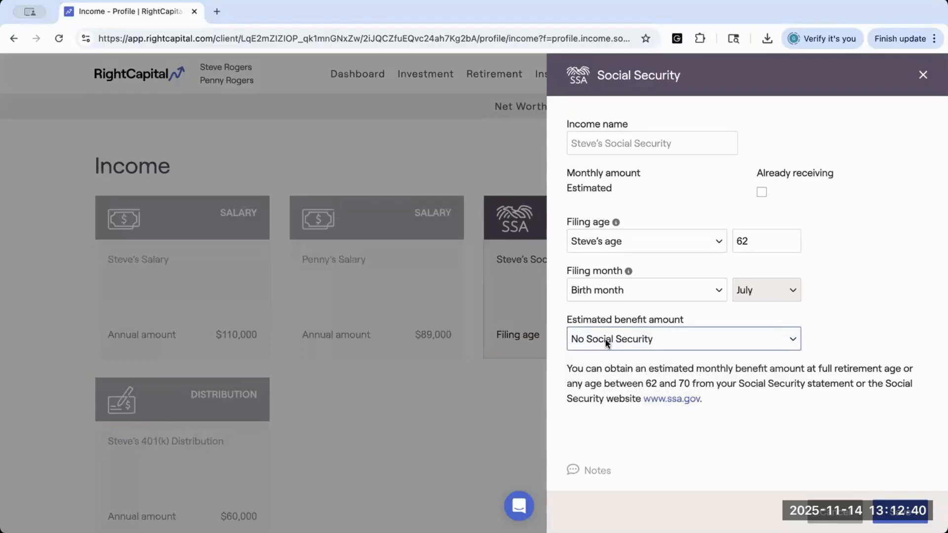
left_click(899, 511)
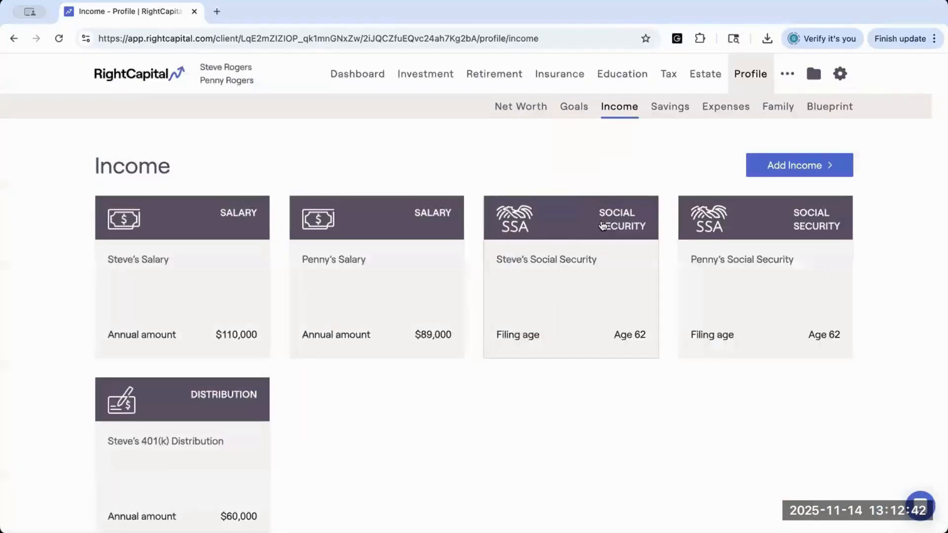
Step: Reopen the same Social Security entry, set its estimated benefit amount to Use simple estimate and save it
left_click(588, 294)
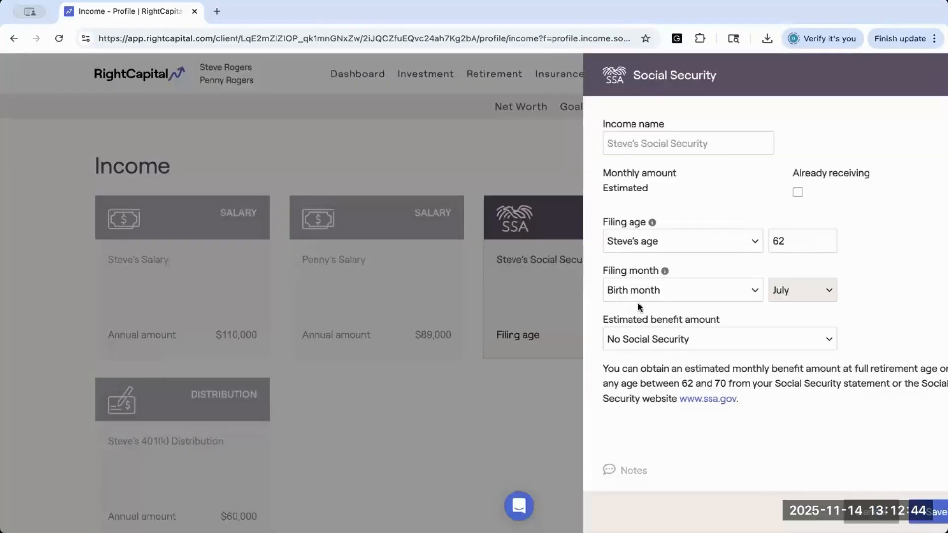
left_click(636, 338)
left_click(652, 433)
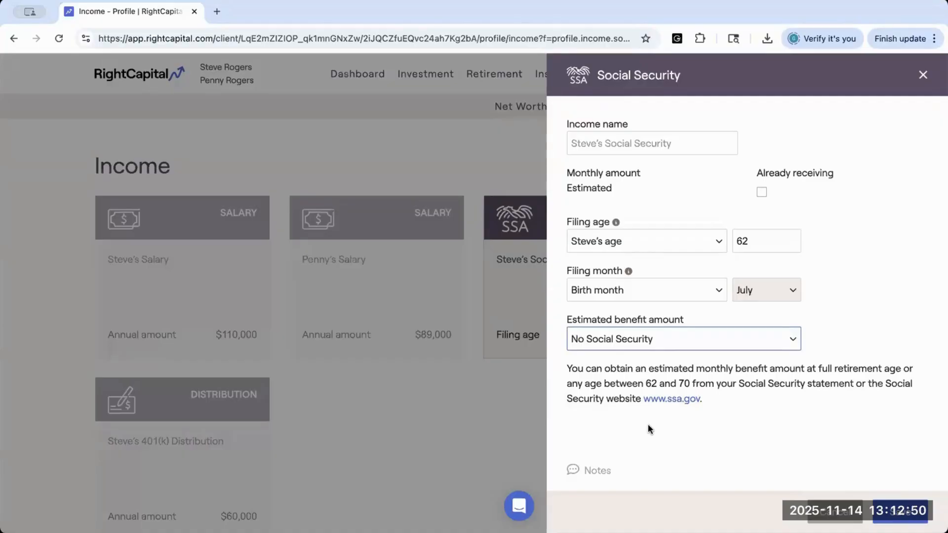
left_click(624, 339)
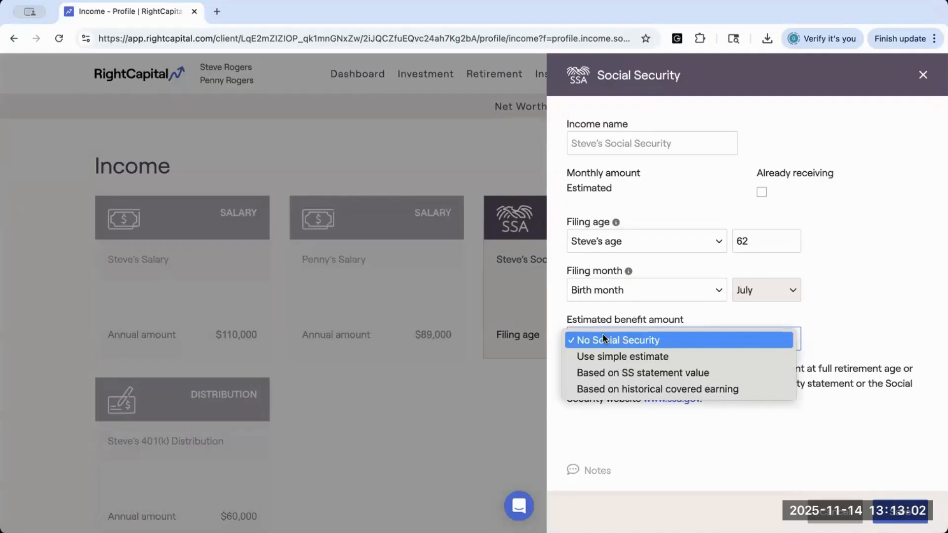
left_click(598, 363)
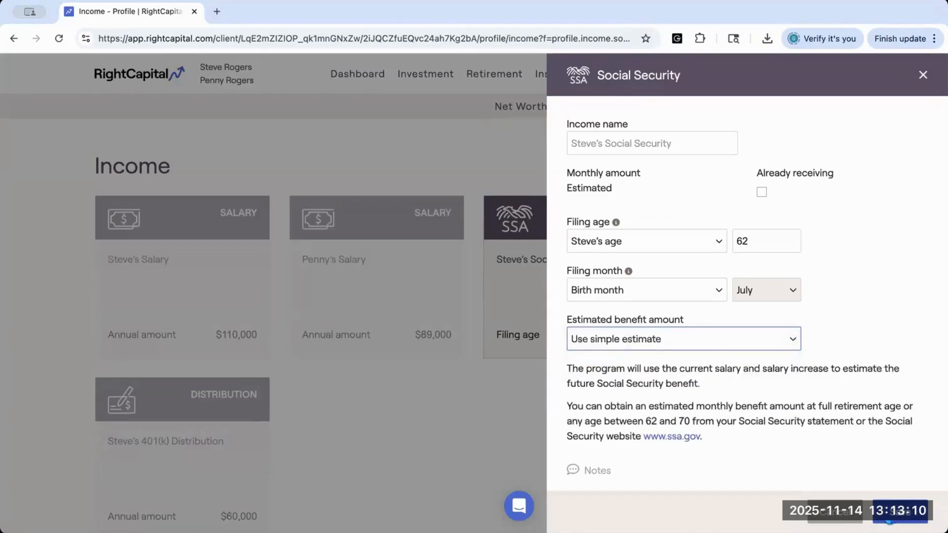
left_click(899, 513)
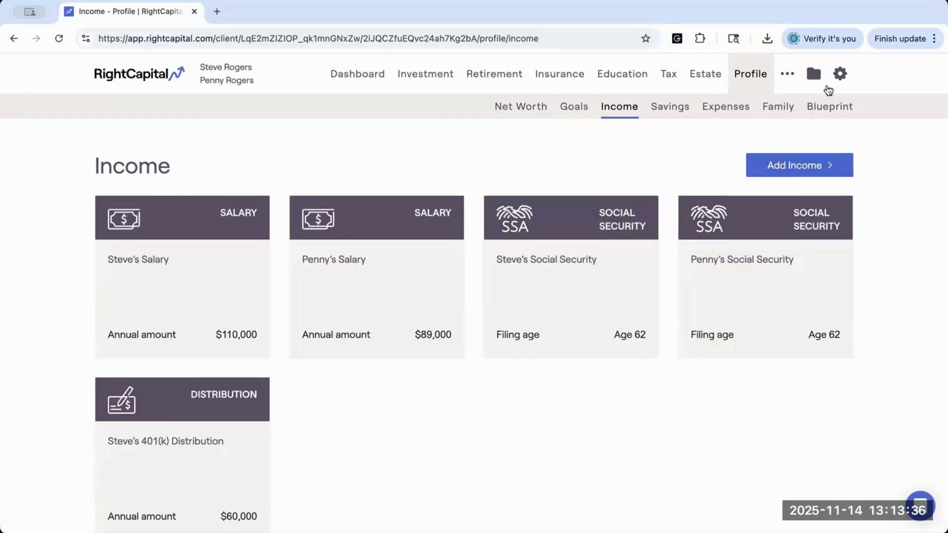
Step: Open Other Assumptions in the client's settings and review the inflation and Social Security assumptions
left_click(839, 73)
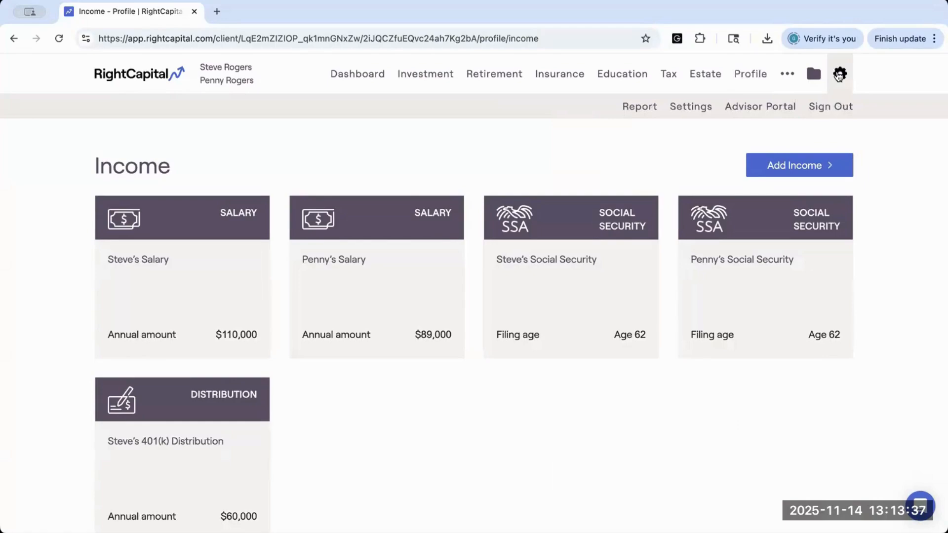
left_click(704, 109)
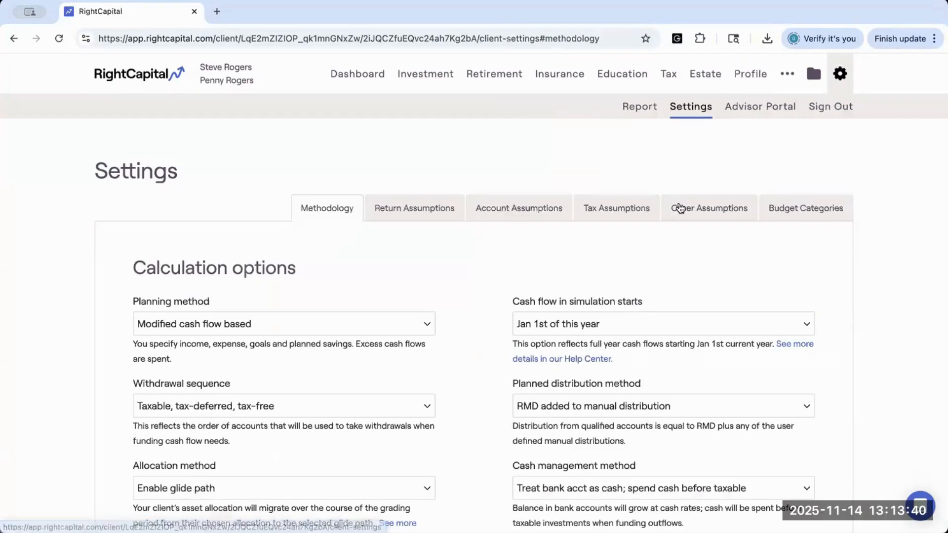
left_click(681, 209)
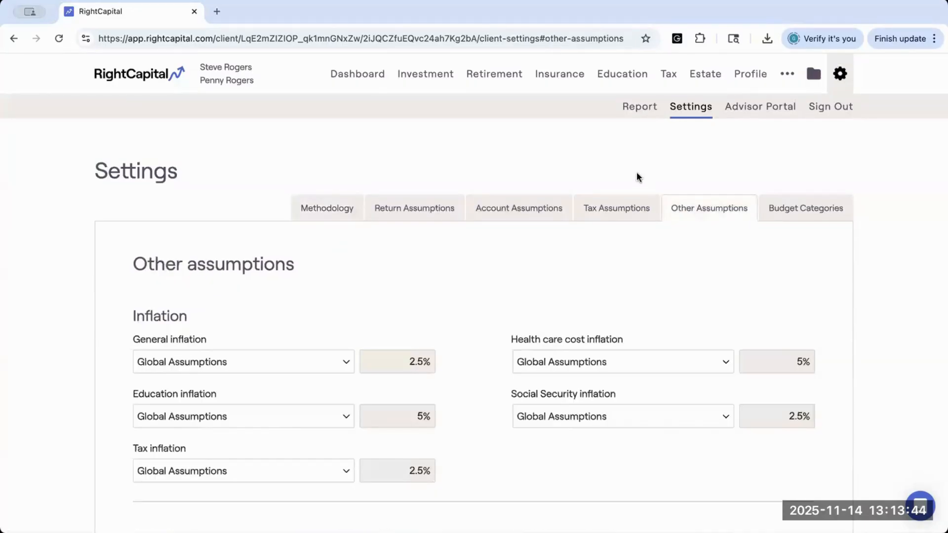
mouse_move(226, 66)
scroll(489, 323, "down", 2)
scroll(488, 324, "down", 3)
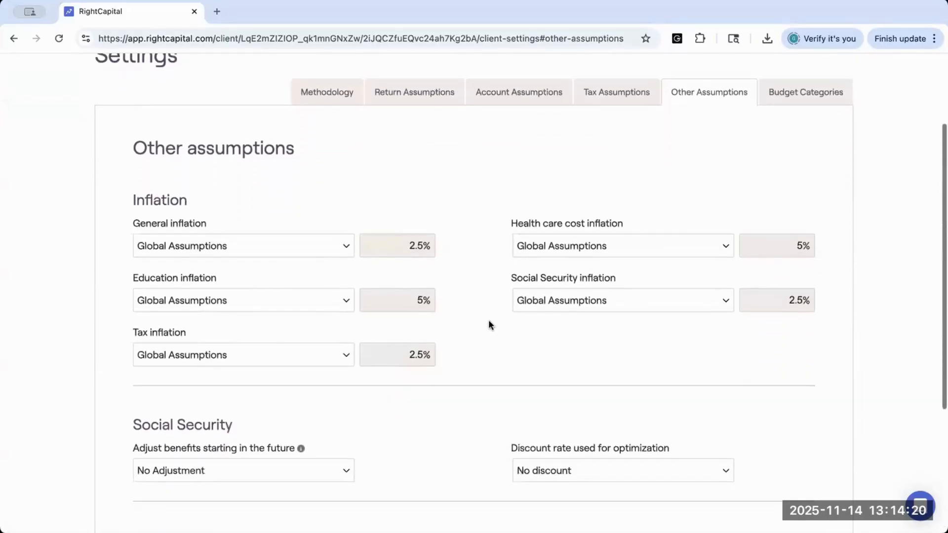
scroll(488, 324, "down", 1)
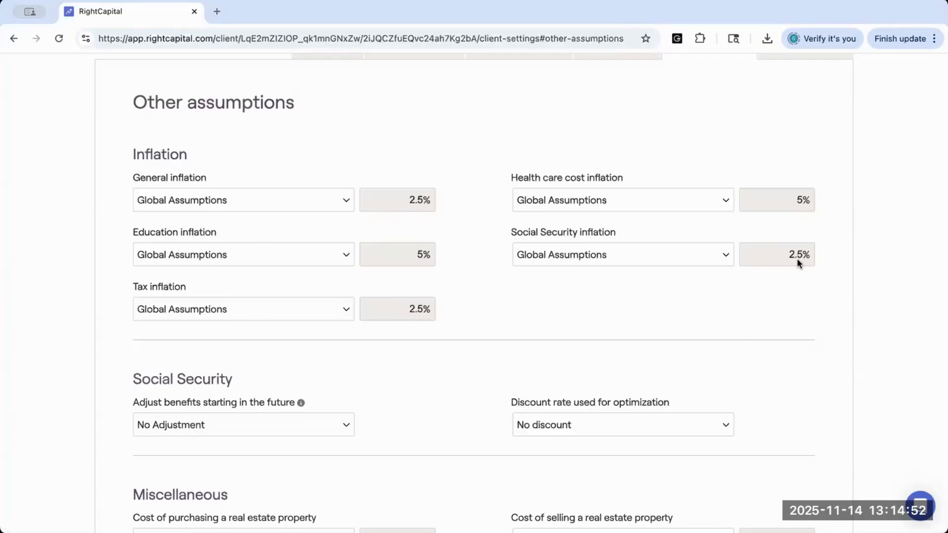
Step: Try Customized Assumptions for Social Security inflation, select its rate, and return the option to Global Assumptions
left_click(726, 256)
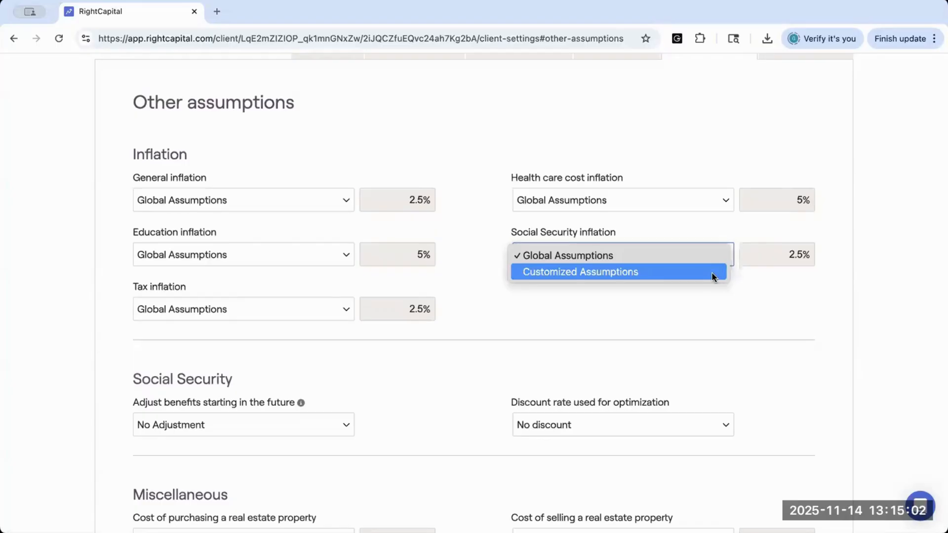
left_click(712, 272)
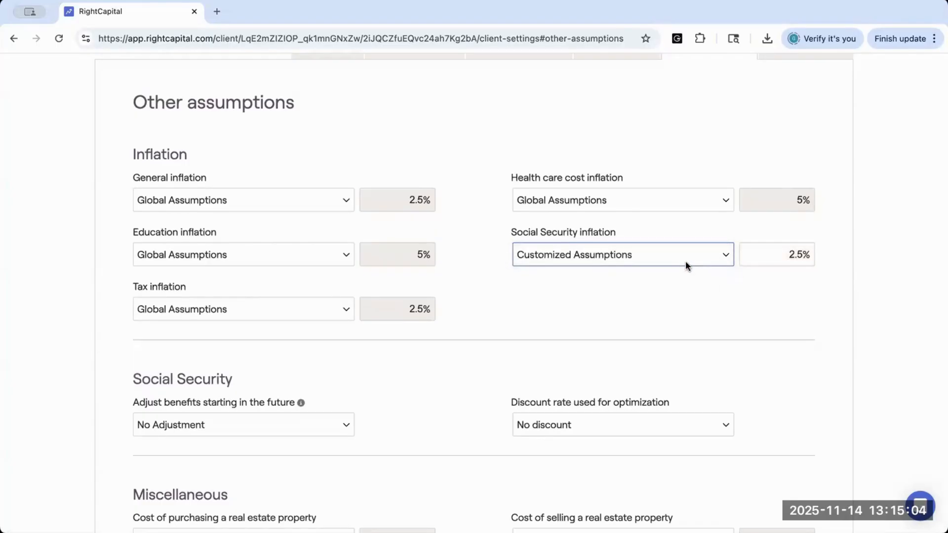
left_click_drag(781, 259, 808, 259)
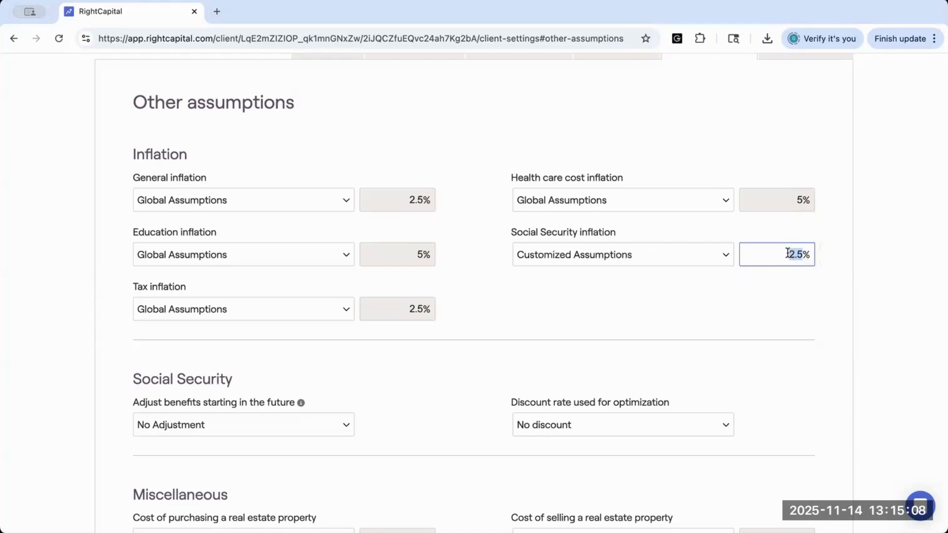
left_click(780, 278)
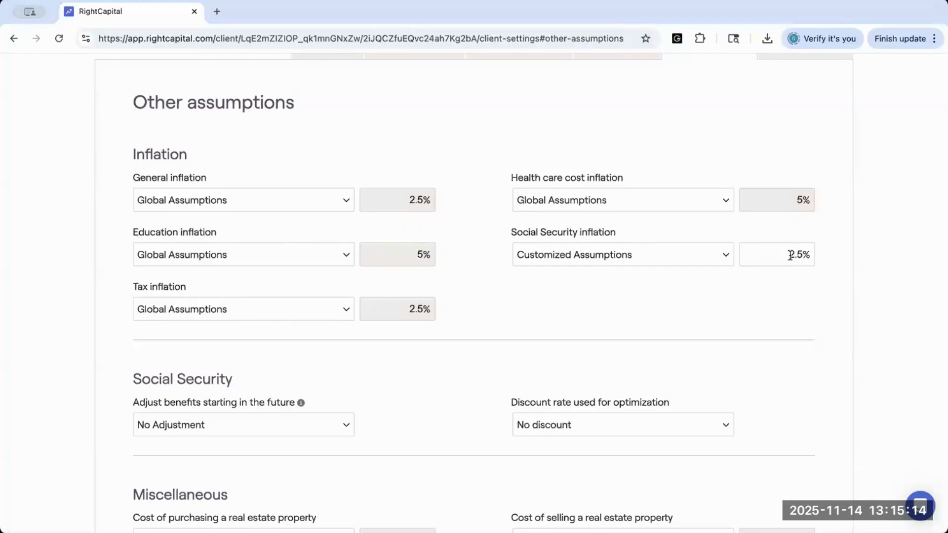
left_click(707, 259)
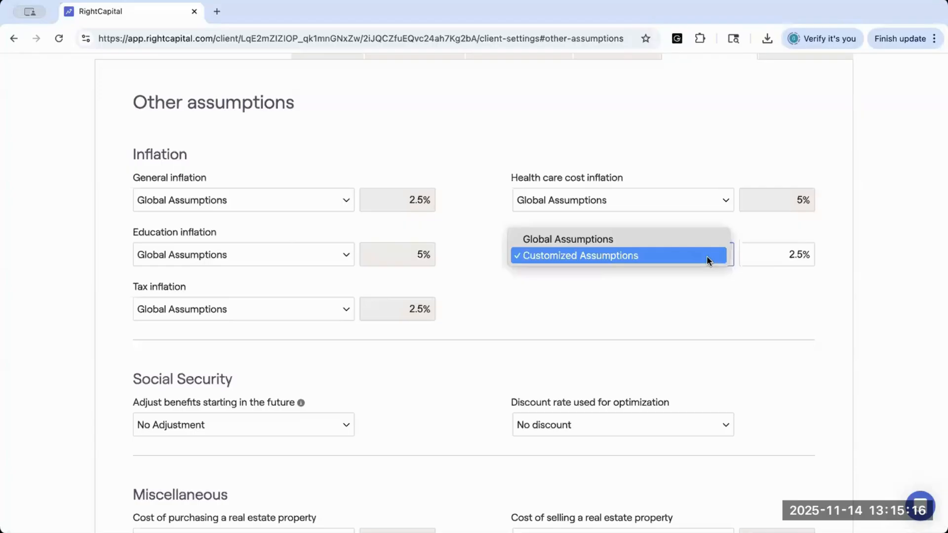
left_click(677, 245)
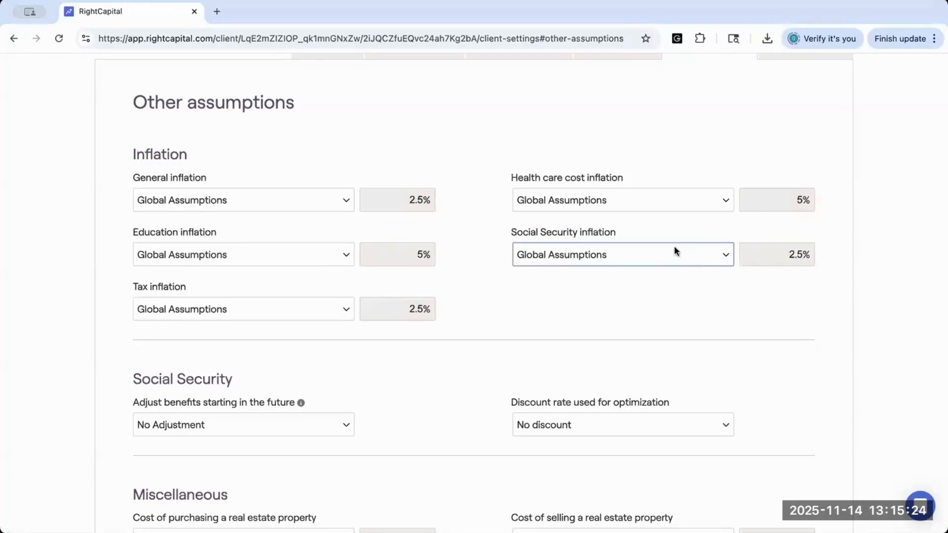
Step: Try Reduce By for adjusting future Social Security benefits, select its percentage, and return the option to No Adjustment
scroll(637, 332, "down", 1)
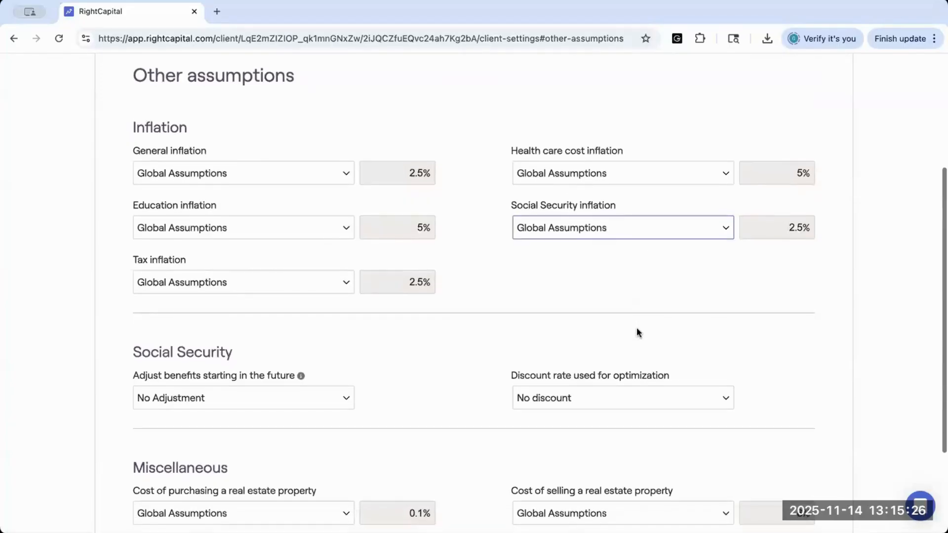
scroll(637, 331, "down", 1)
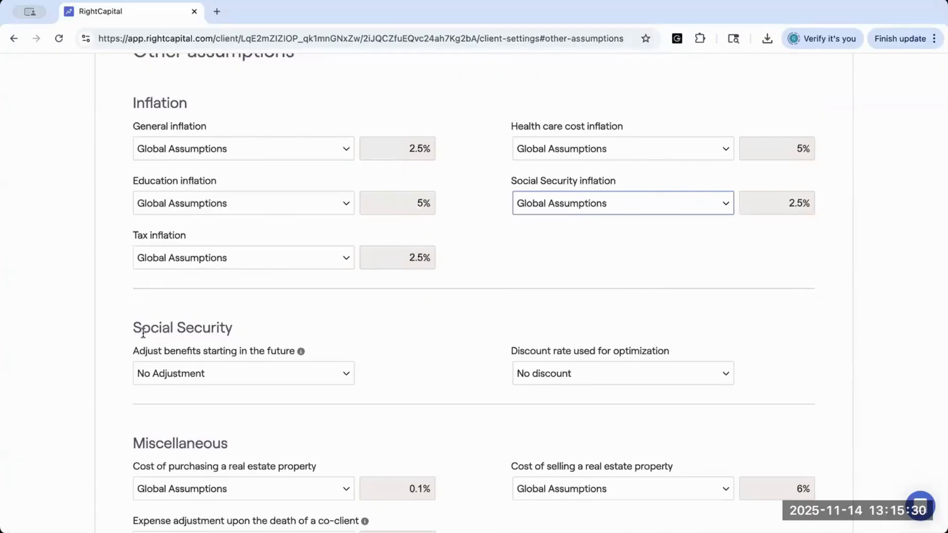
scroll(146, 335, "down", 1)
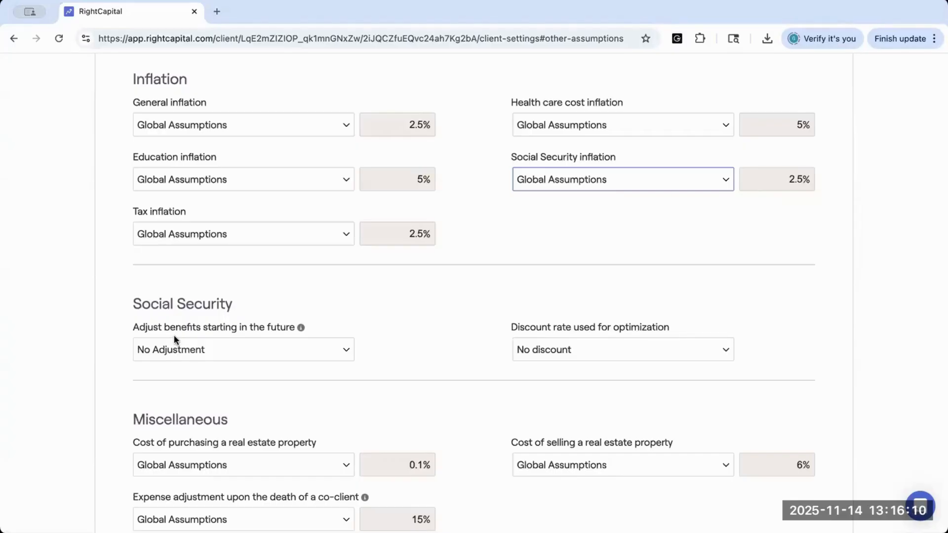
left_click(197, 349)
left_click(200, 366)
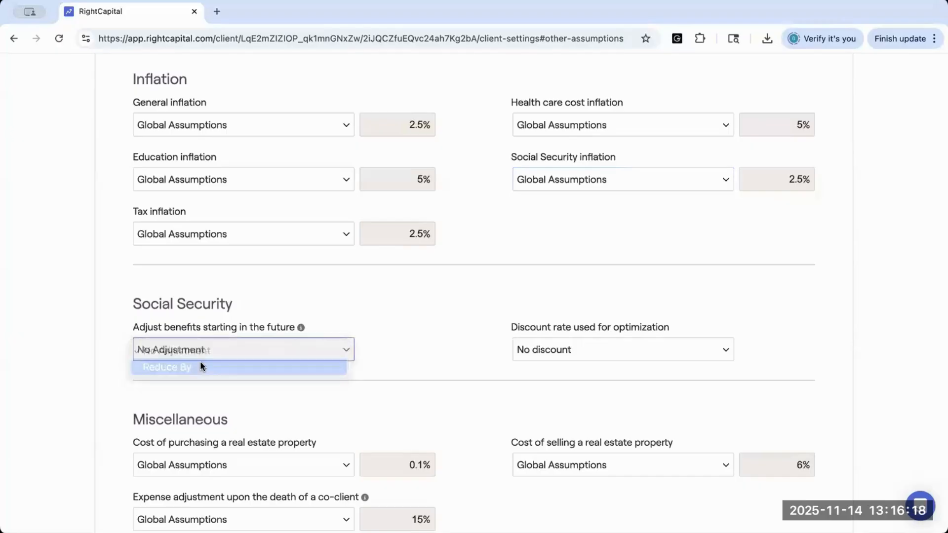
left_click(421, 350)
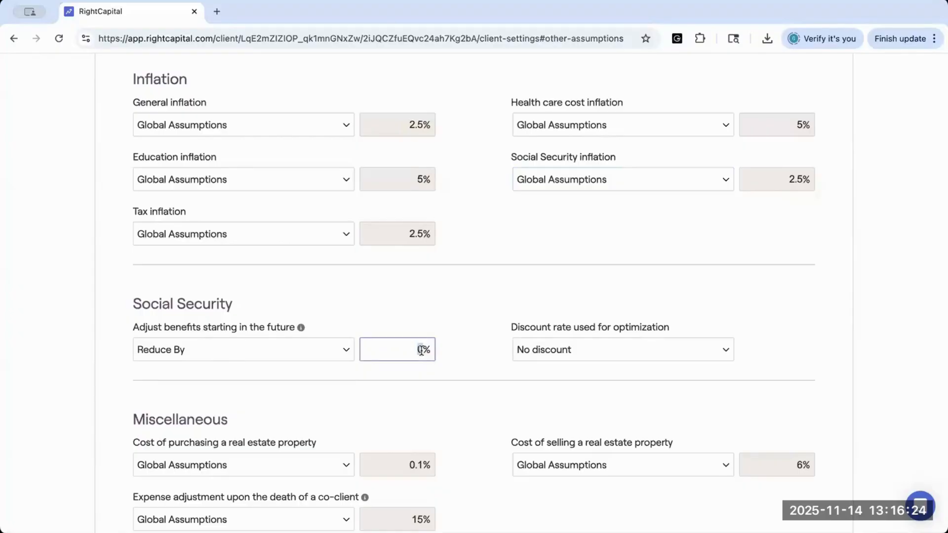
left_click(346, 353)
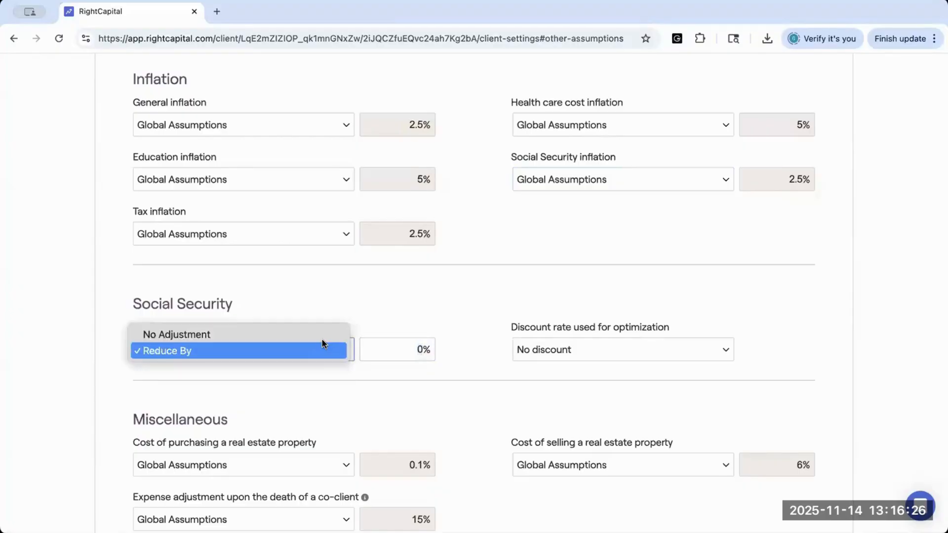
left_click(318, 335)
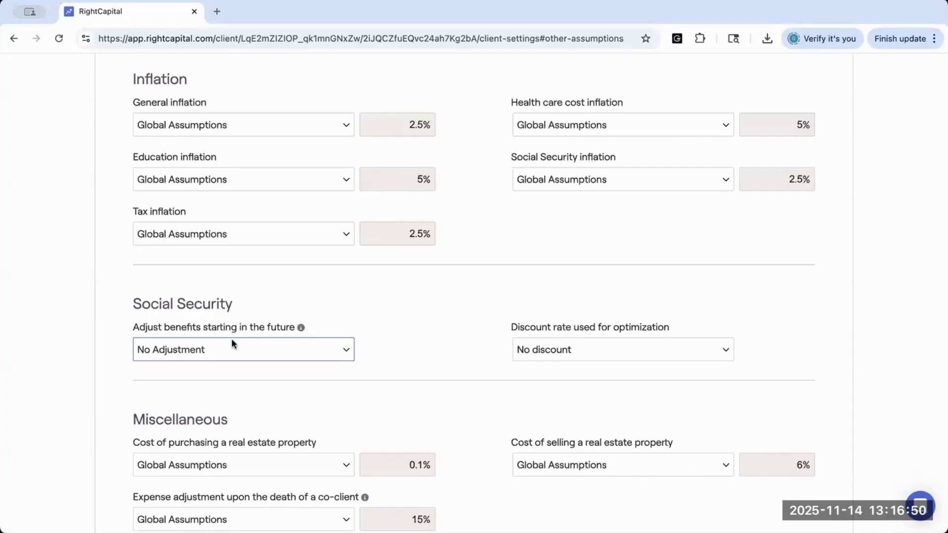
Step: Try General inflation as the Social Security optimization discount rate, then choose Customized discount rate and set it to 2.43%
left_click(520, 351)
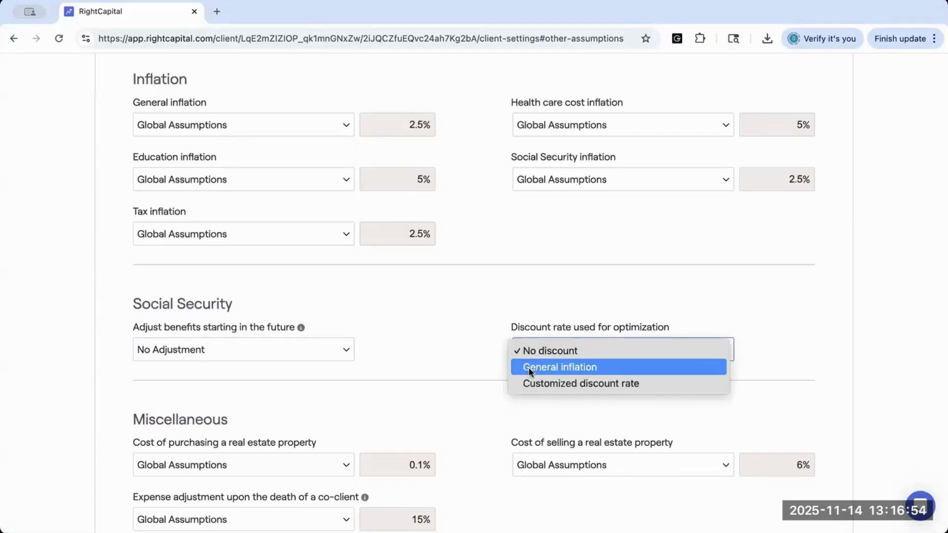
left_click(530, 367)
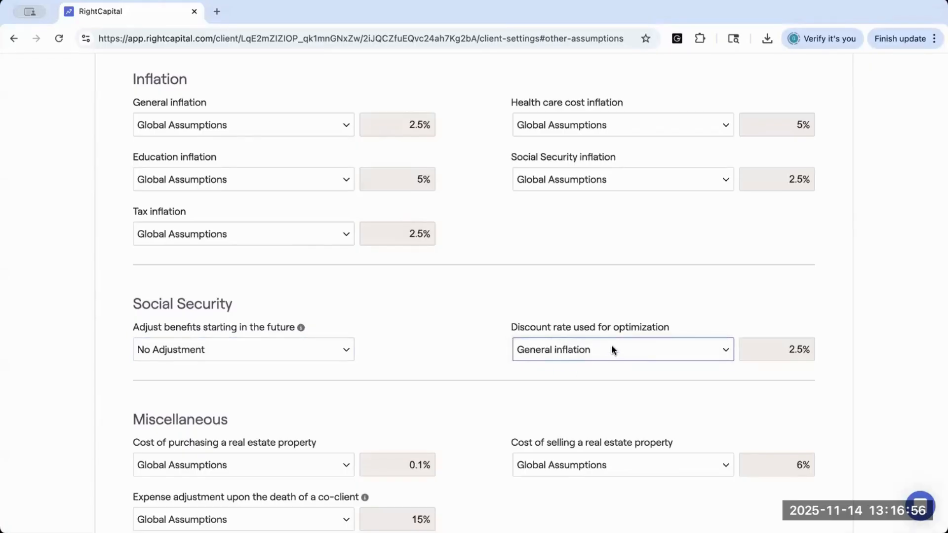
left_click(611, 344)
left_click(614, 367)
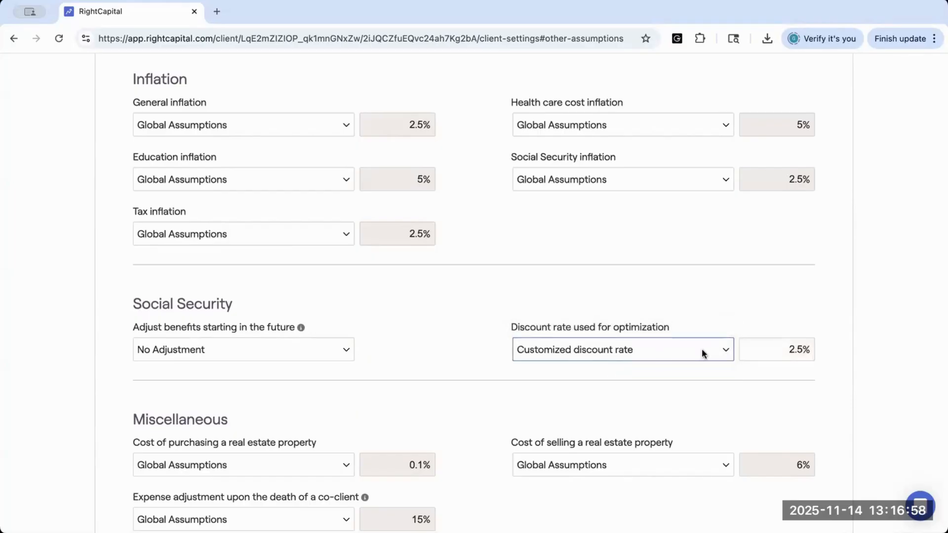
left_click(800, 348)
double_click(801, 348)
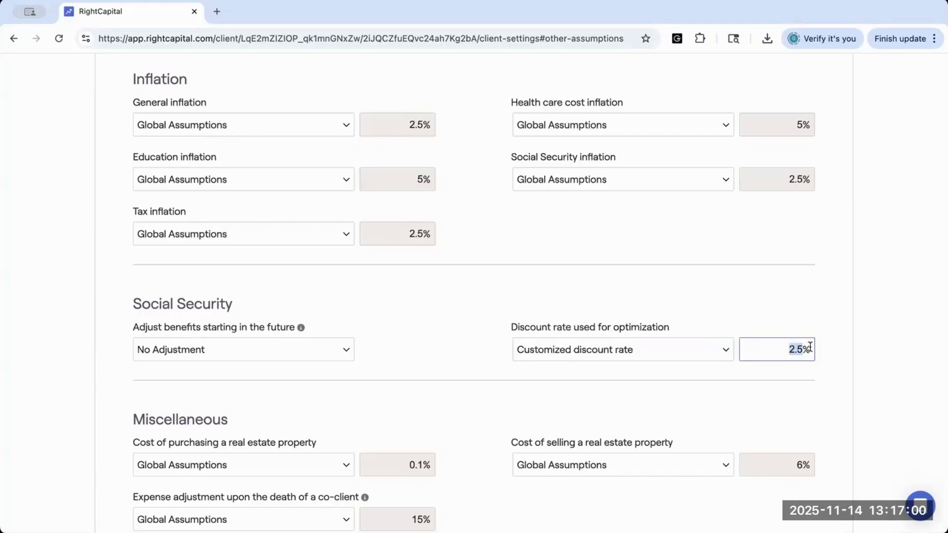
type("2.43")
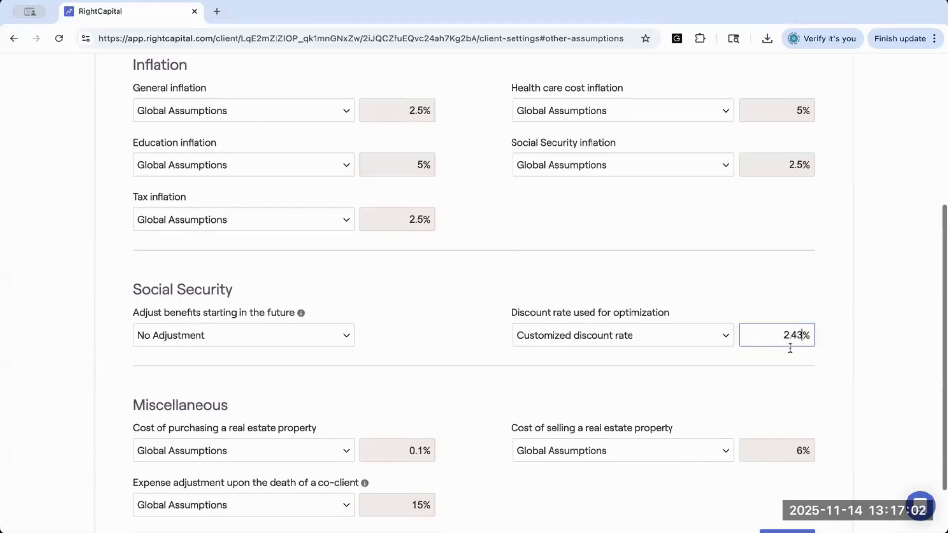
Step: Set the discount rate used for Social Security optimization to No discount
scroll(731, 159, "down", 1)
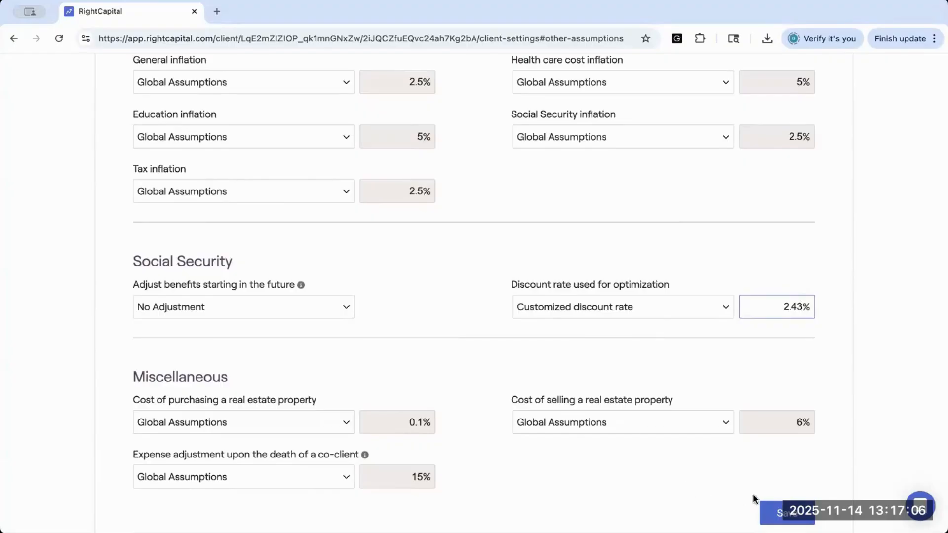
left_click(699, 299)
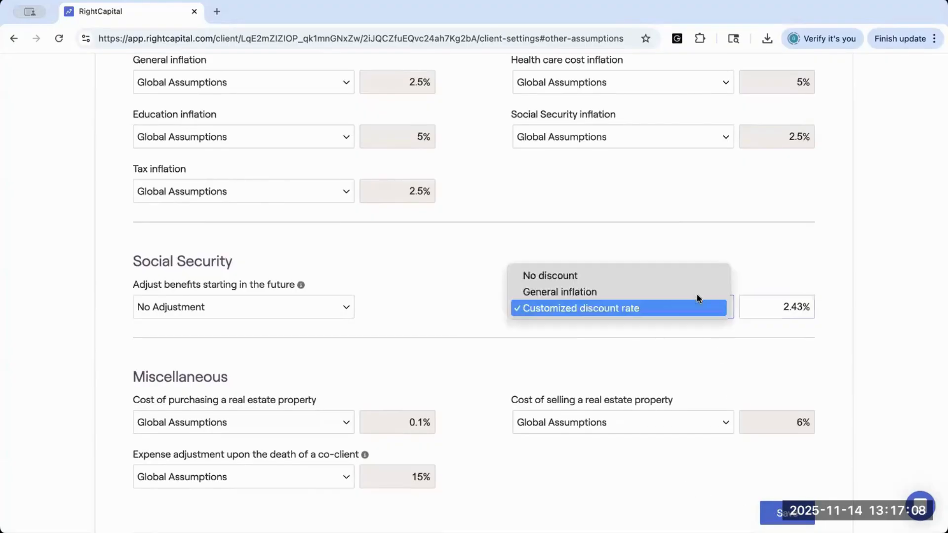
left_click(665, 274)
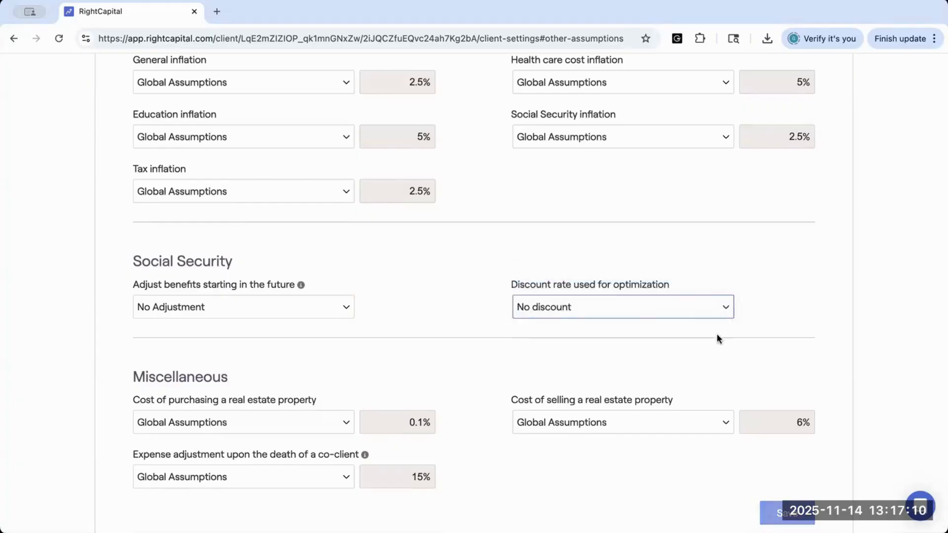
left_click(645, 241)
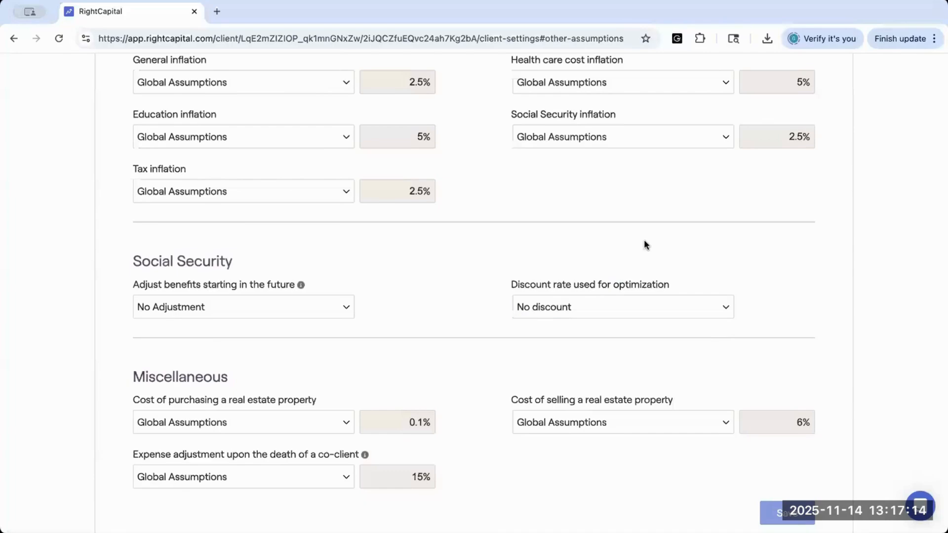
Step: Open the Retirement Analysis and review the proposed and current plans' probability of success and the proposed plan's median ending portfolio
scroll(644, 240, "up", 3)
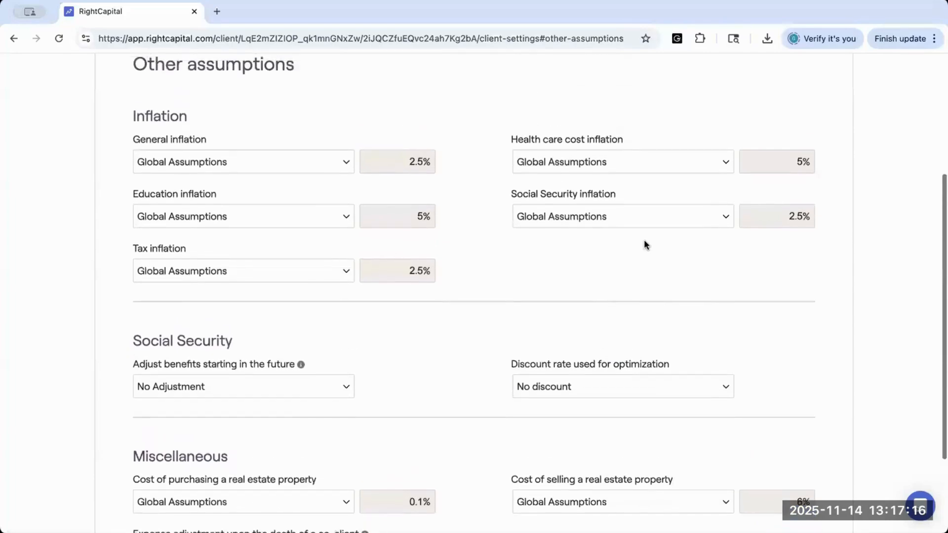
scroll(644, 242, "up", 3)
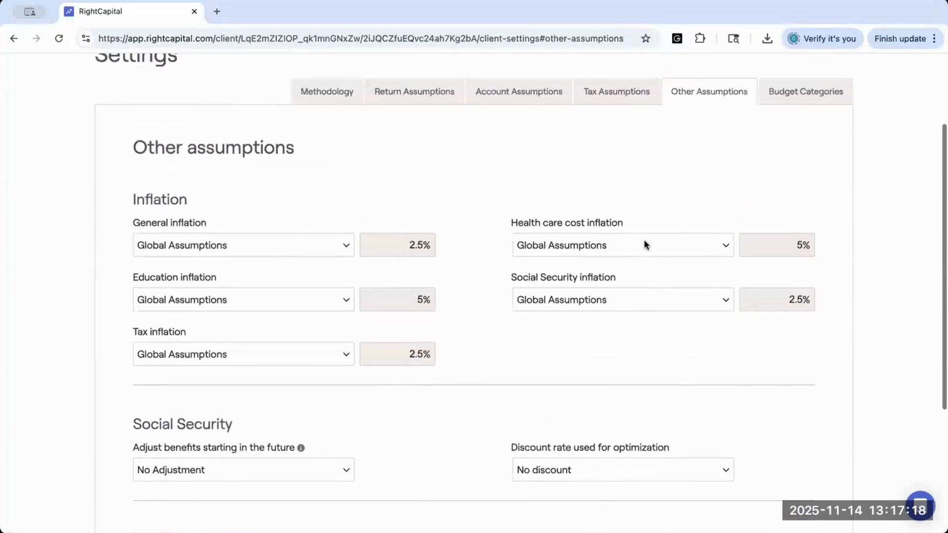
scroll(644, 242, "up", 4)
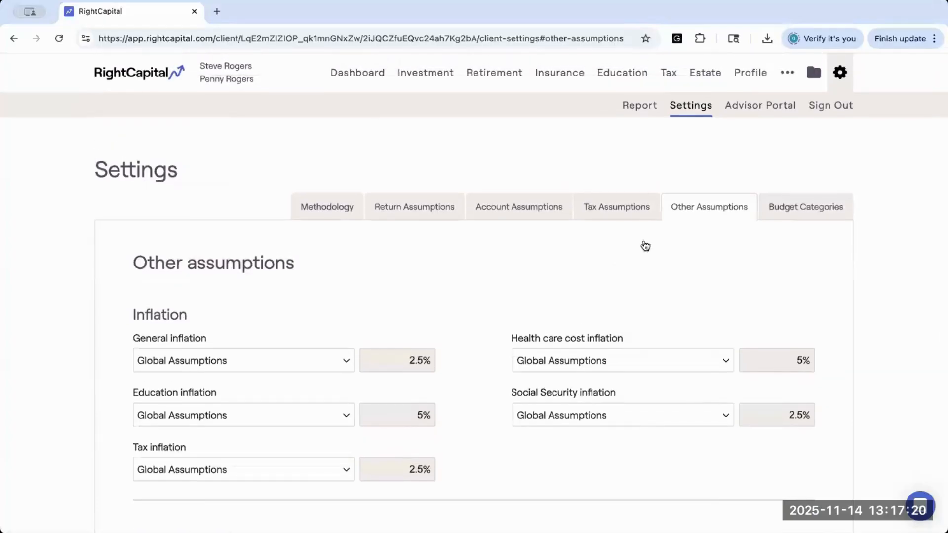
left_click(513, 85)
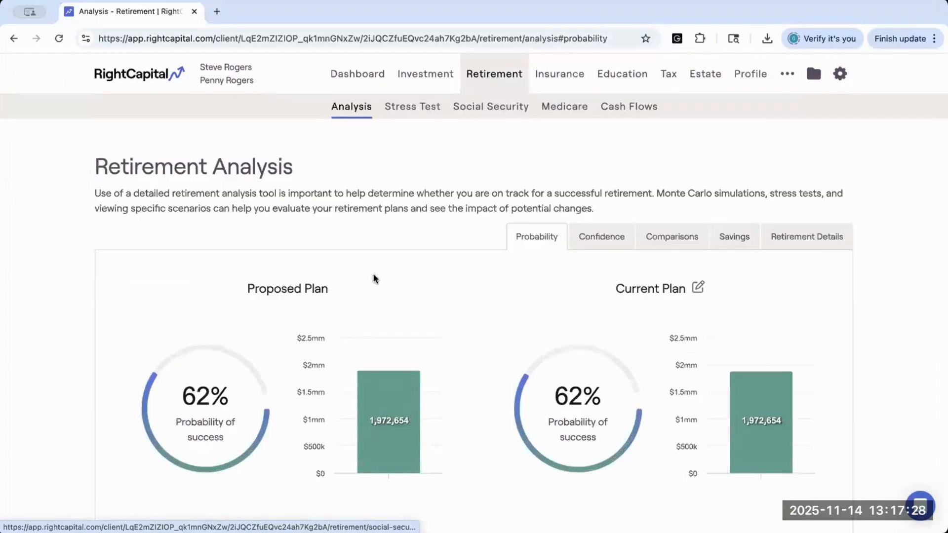
scroll(374, 278, "down", 1)
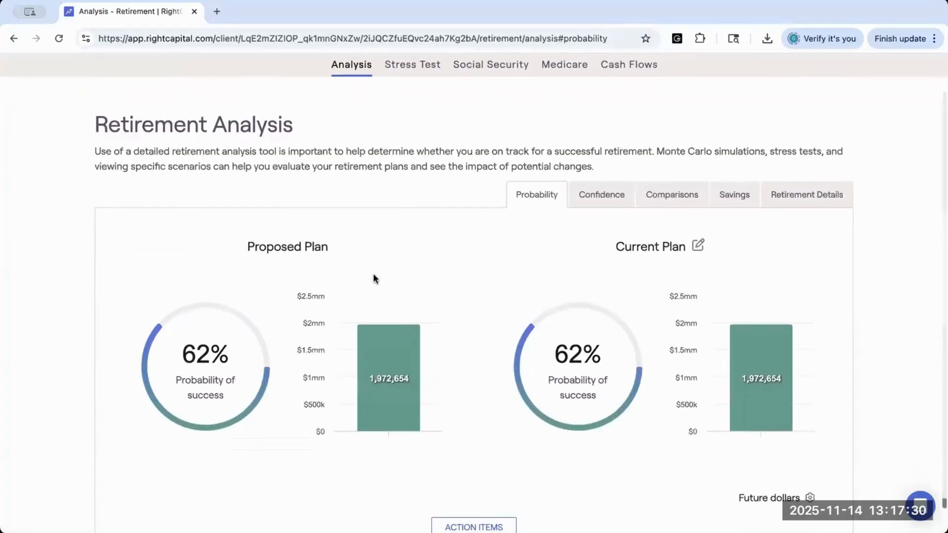
scroll(498, 306, "down", 1)
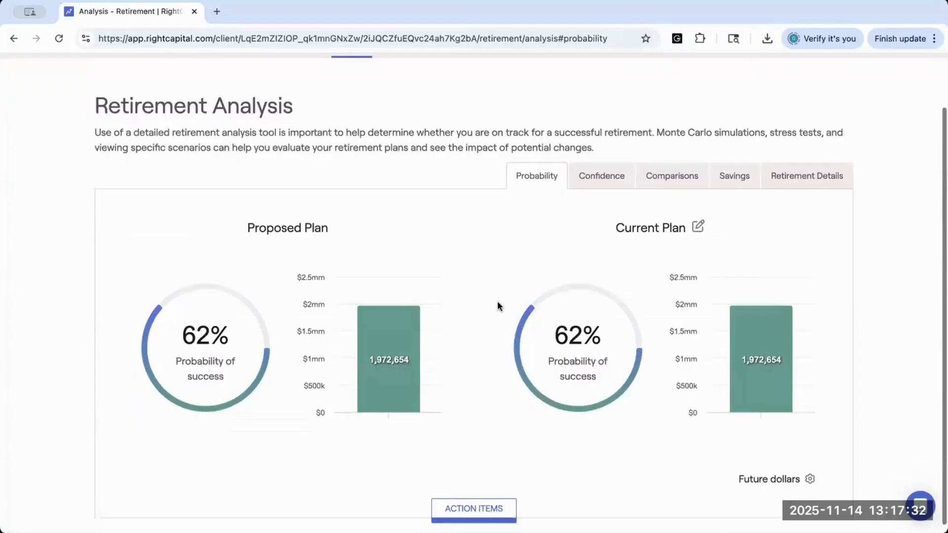
scroll(497, 301, "down", 1)
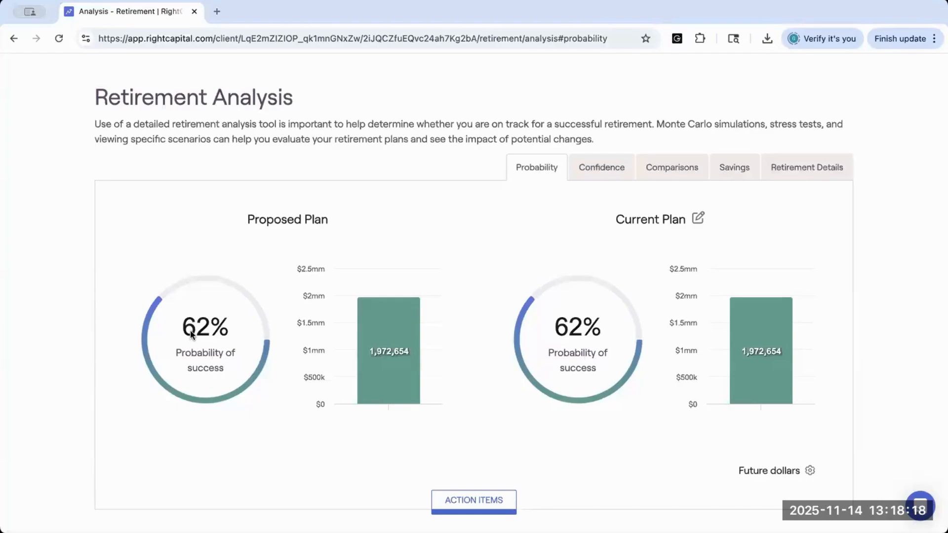
mouse_move(375, 360)
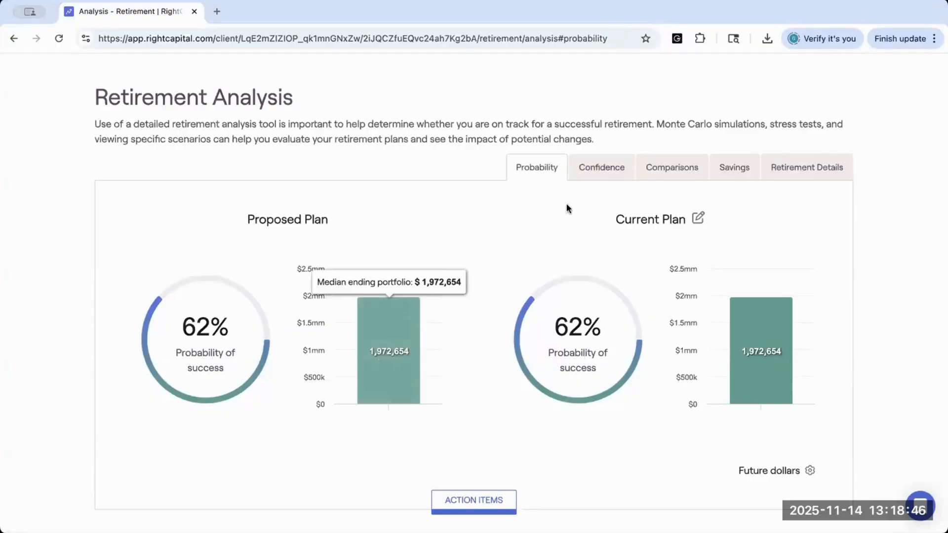
Step: View the Confidence chart of the proposed plan's asset simulation results, and return to the Probability comparison
left_click(595, 171)
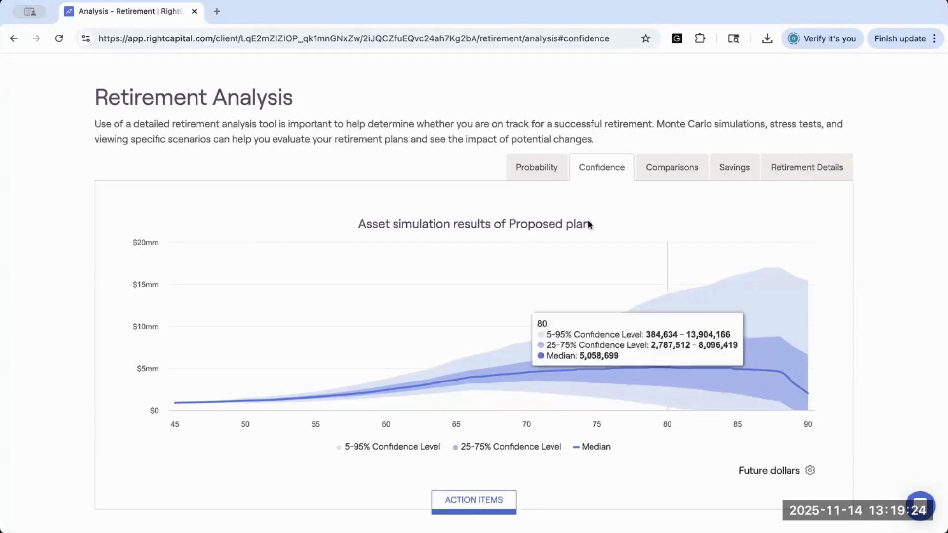
left_click(538, 165)
mouse_move(386, 355)
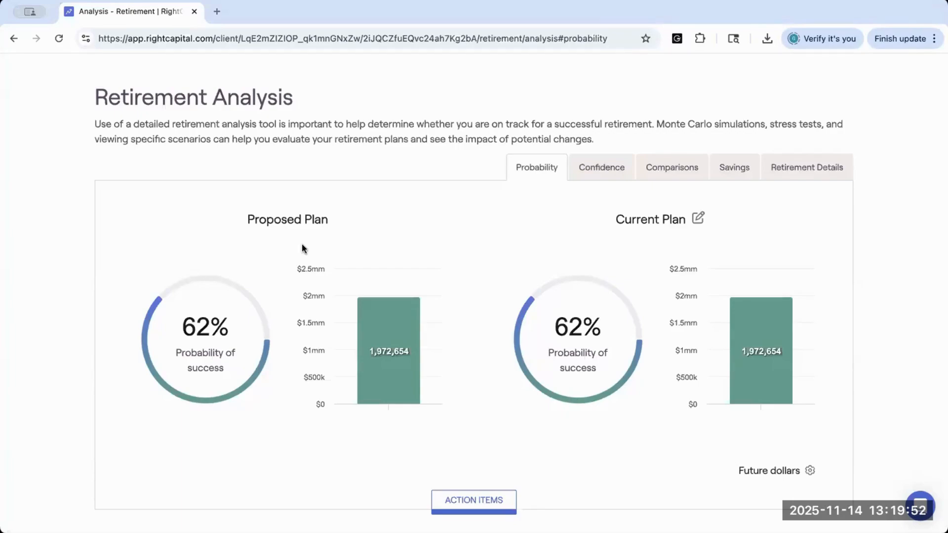
Step: Open the action items and choose Full retirement age as the proposed plan's Social Security strategy
left_click(457, 501)
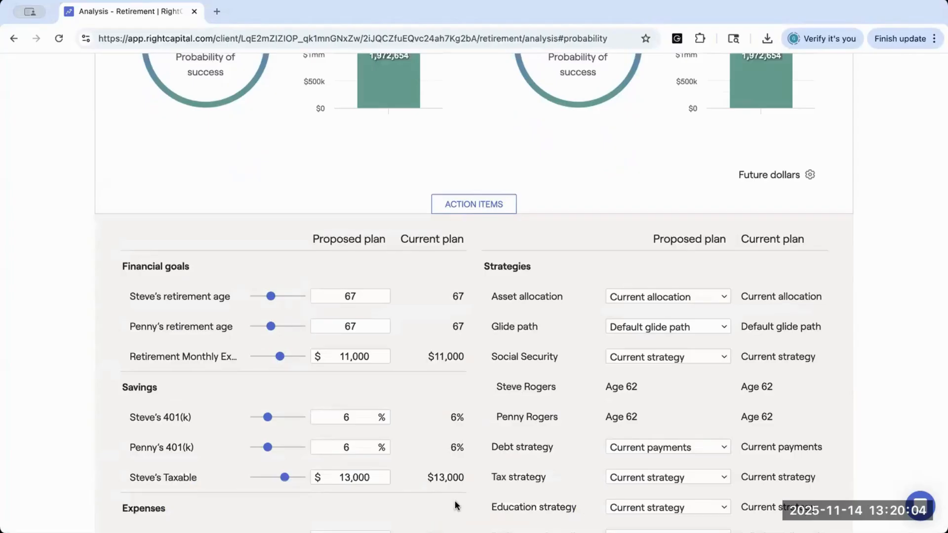
scroll(455, 501, "down", 2)
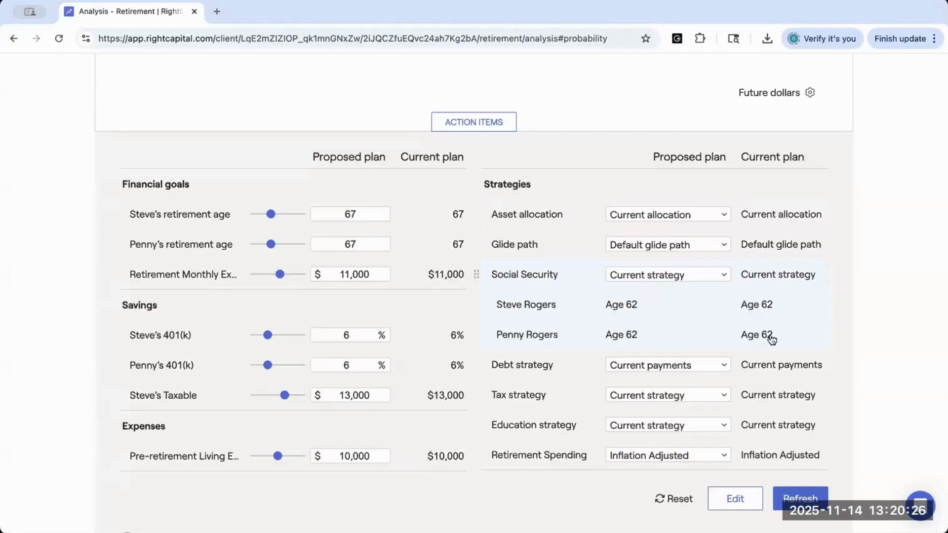
left_click(722, 275)
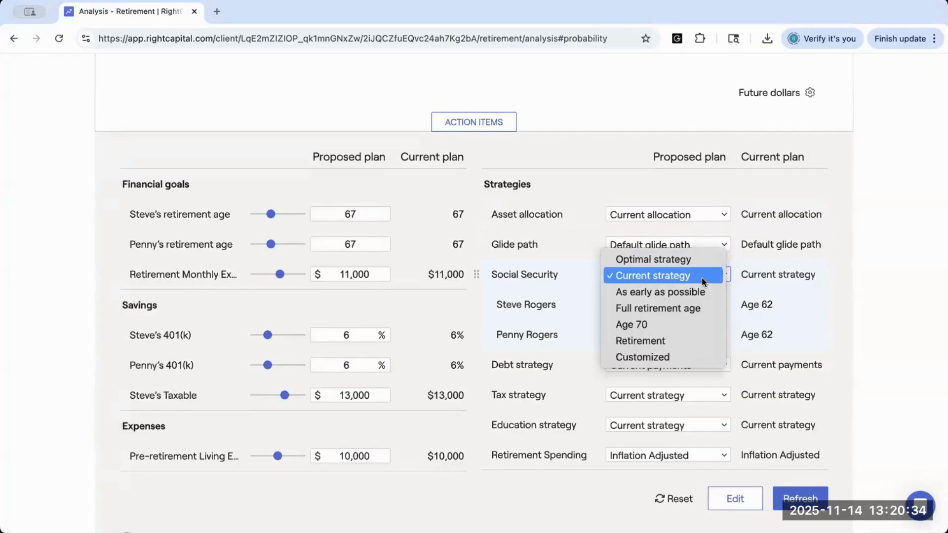
left_click(700, 310)
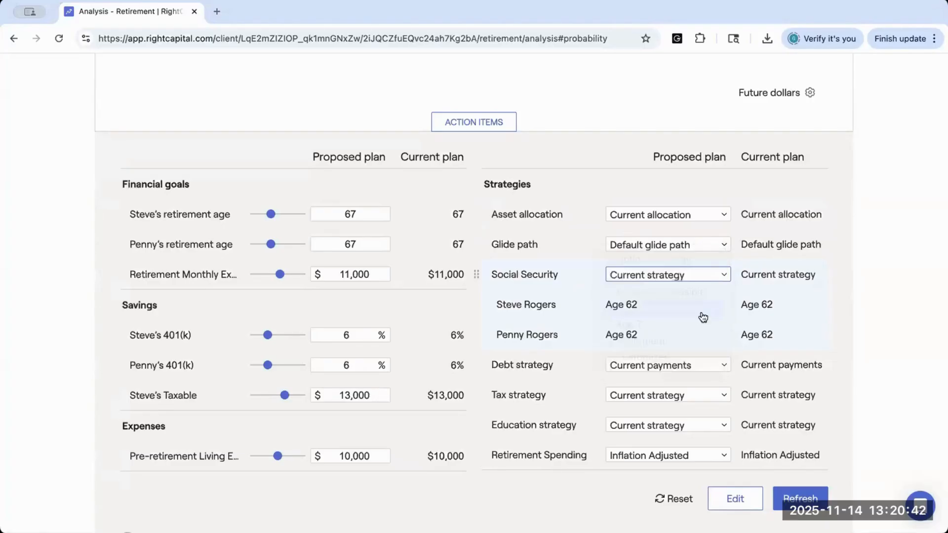
Step: Set the proposed plan's Social Security strategy to Age 70, refresh the plan, and compare the probability of success
left_click(664, 279)
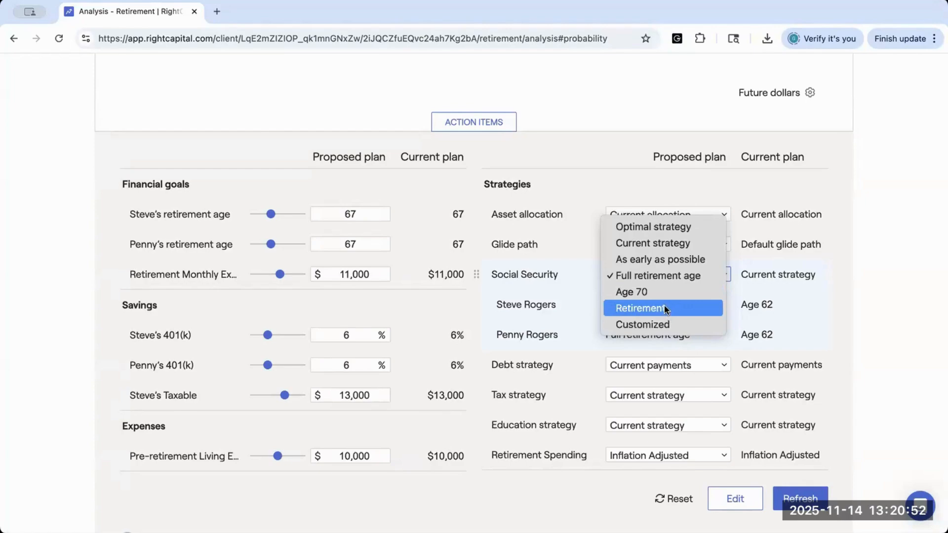
left_click(654, 278)
left_click(799, 499)
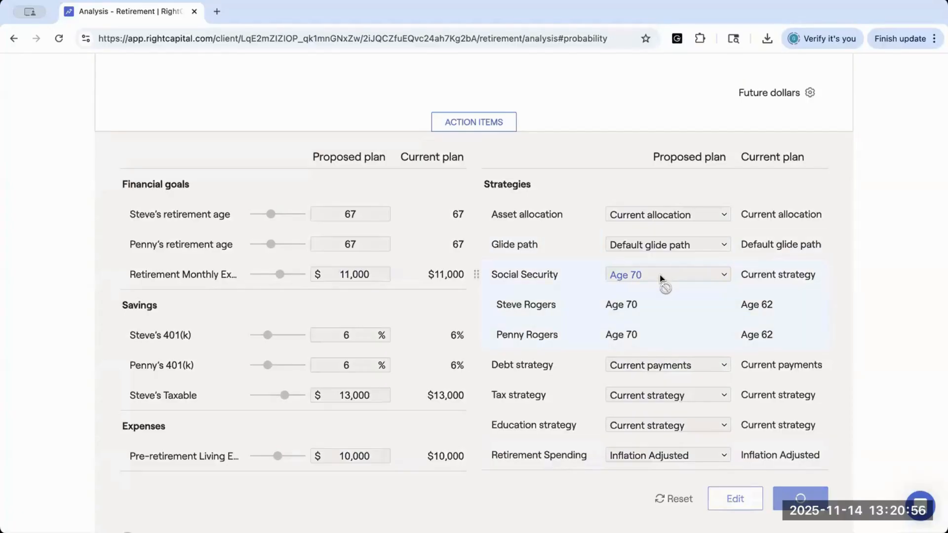
scroll(614, 277, "up", 4)
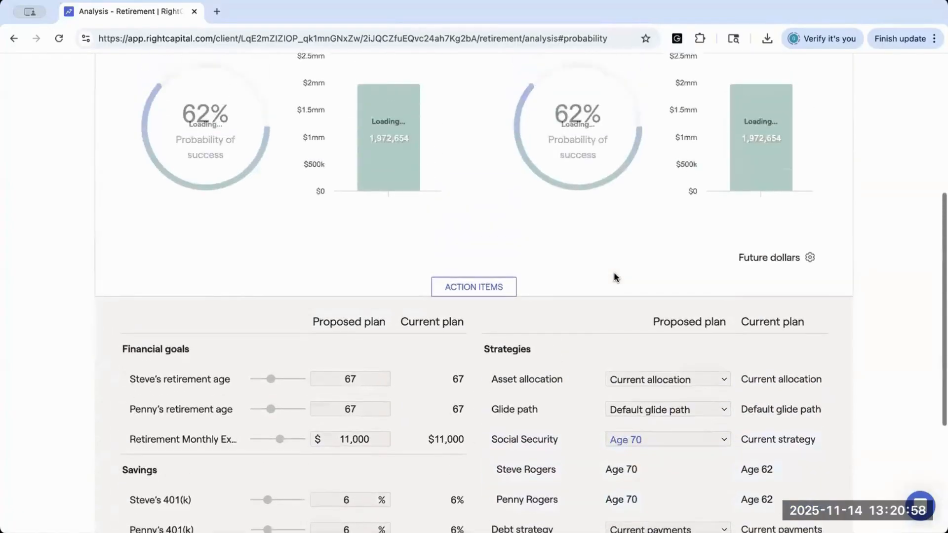
scroll(614, 273, "up", 1)
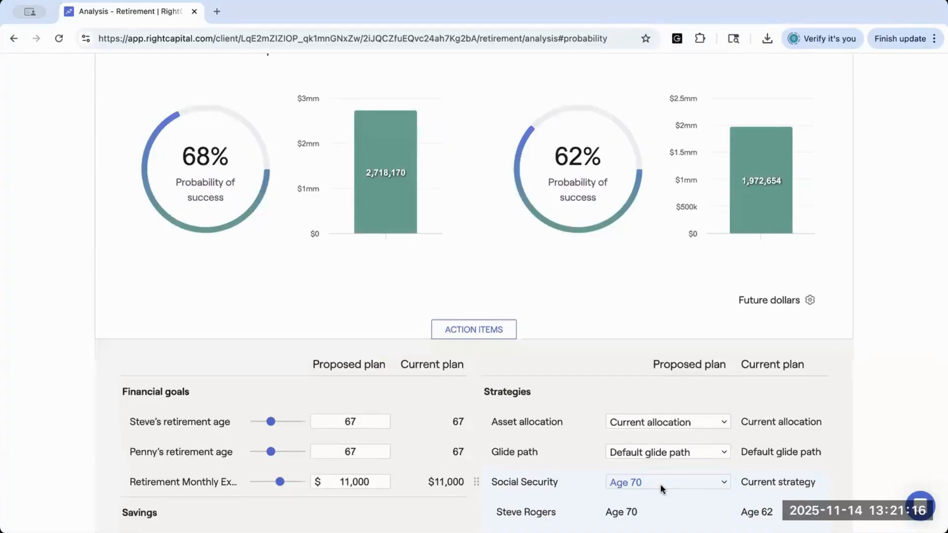
Step: Switch the proposed Social Security strategy to Customized and set the first client's start age to 67
scroll(660, 484, "down", 2)
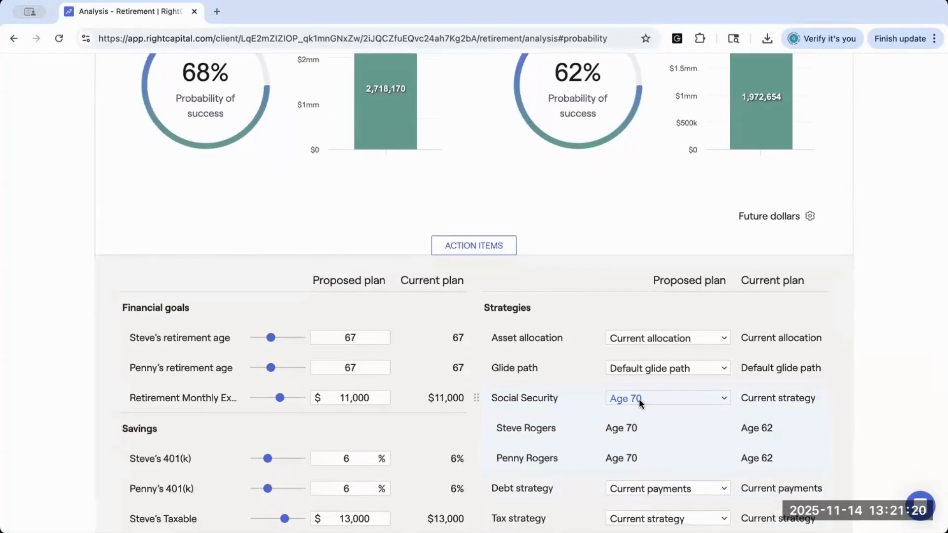
left_click(639, 402)
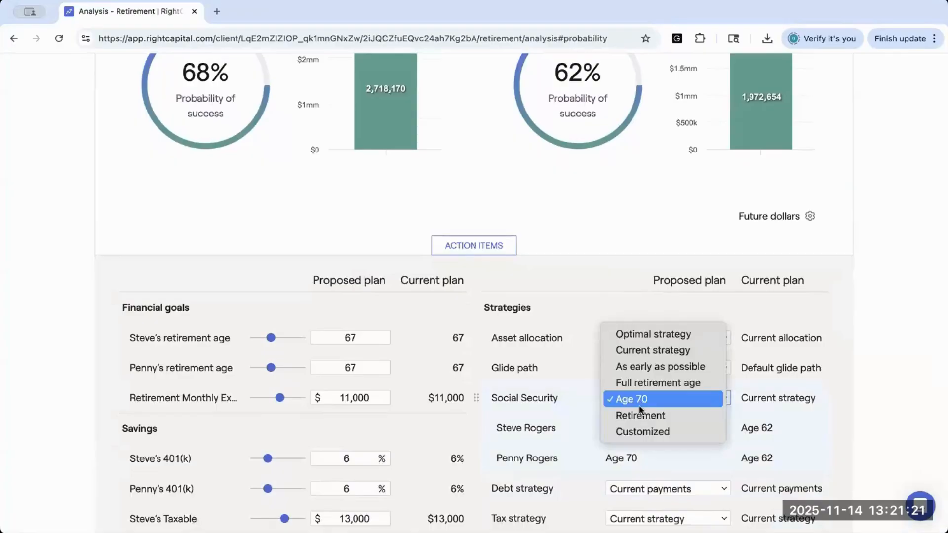
left_click(553, 400)
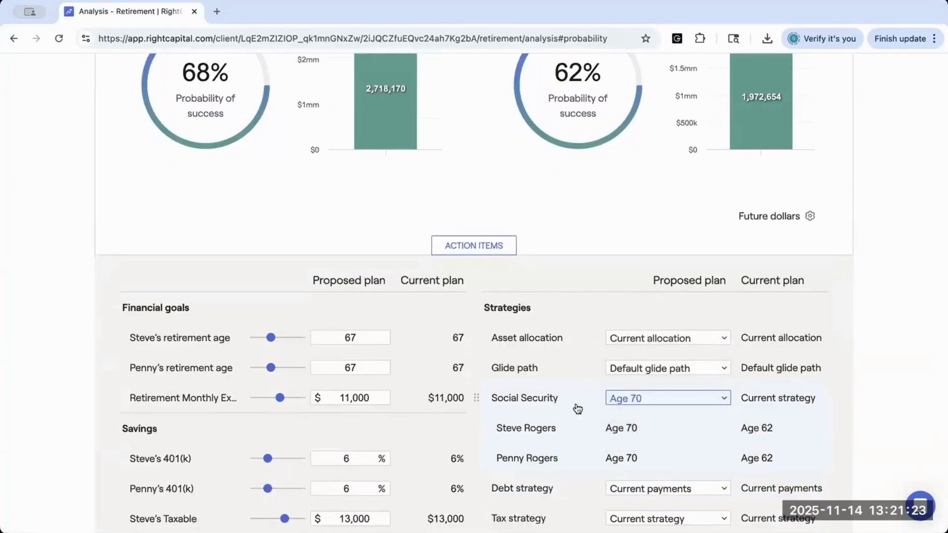
left_click(606, 396)
left_click(617, 430)
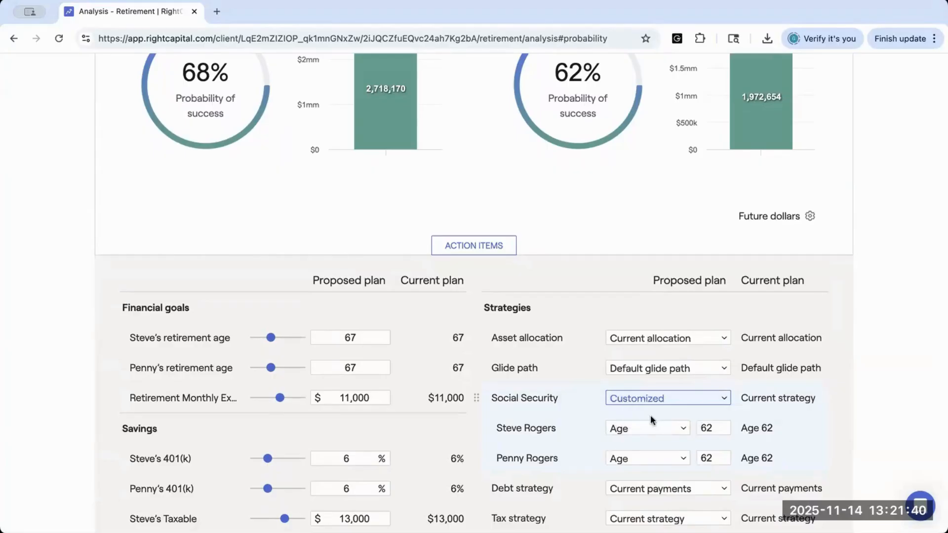
left_click(718, 427)
key("Tab")
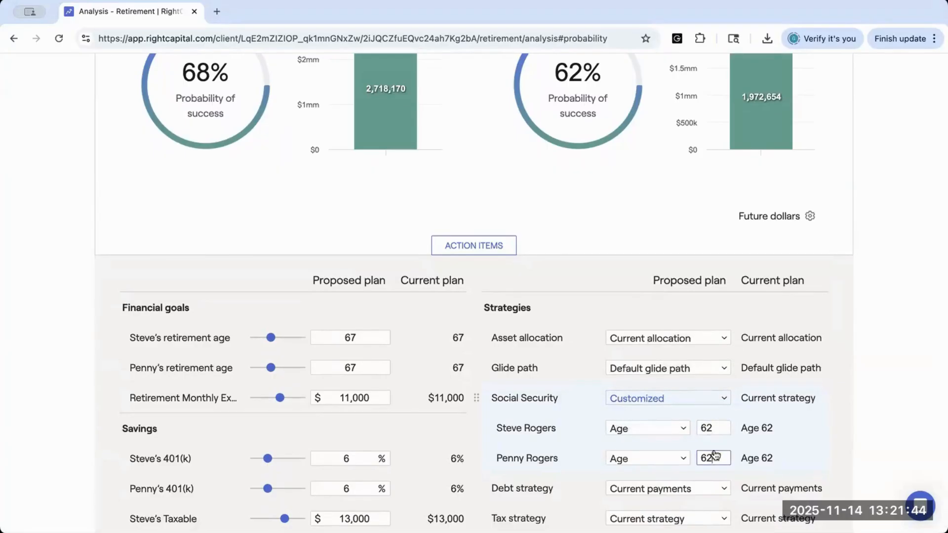
left_click(713, 426)
key("BackSpace")
type("7")
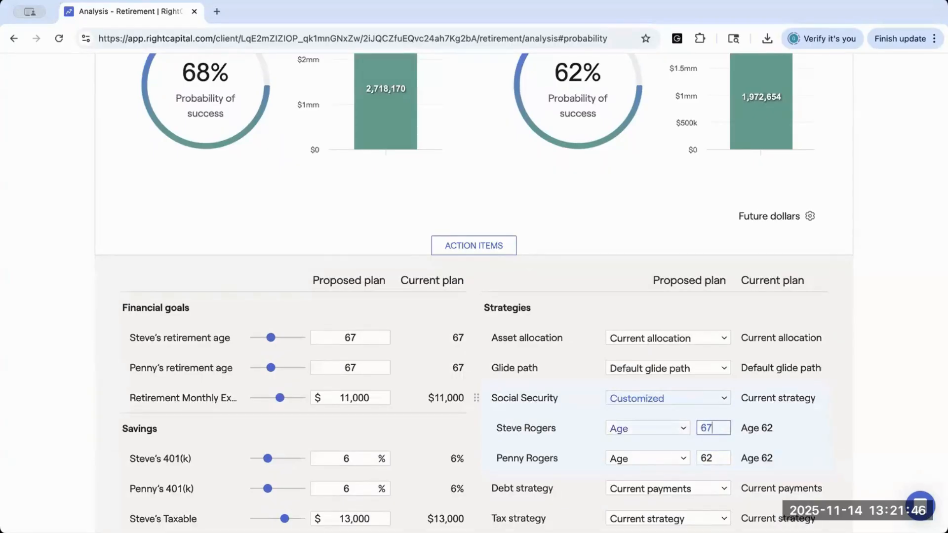
Step: Try a custom Social Security start age of 61 for the co-client and refresh the plan
left_click(718, 457)
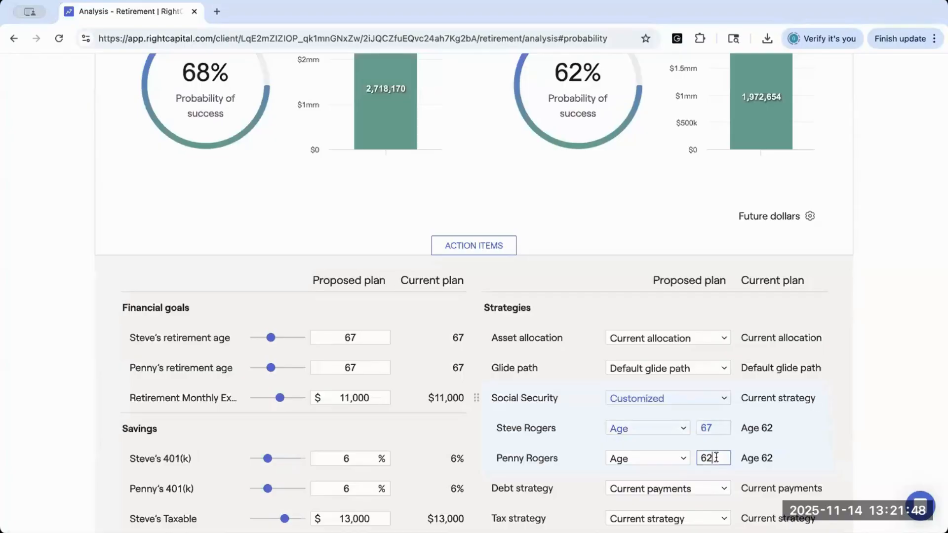
key("BackSpace")
type("4")
key("BackSpace")
type("1")
scroll(789, 444, "down", 3)
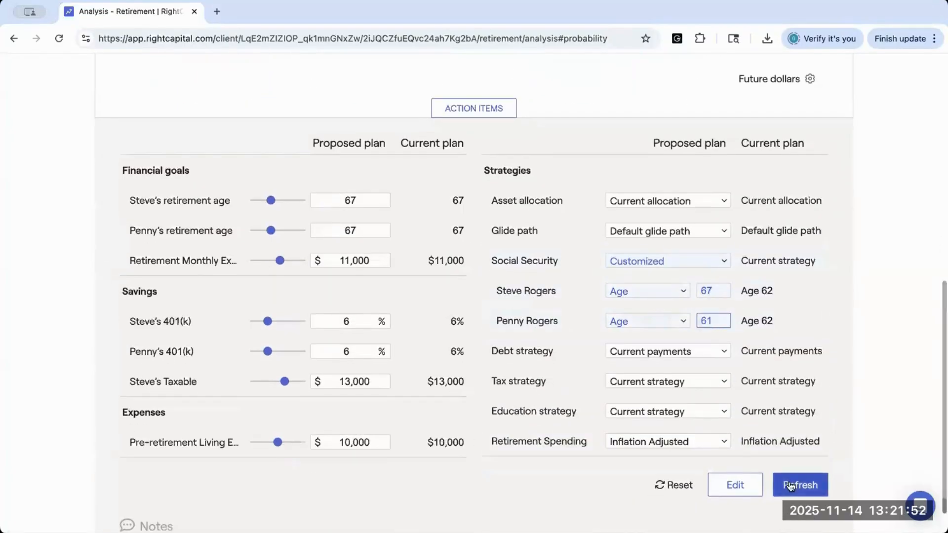
left_click(790, 486)
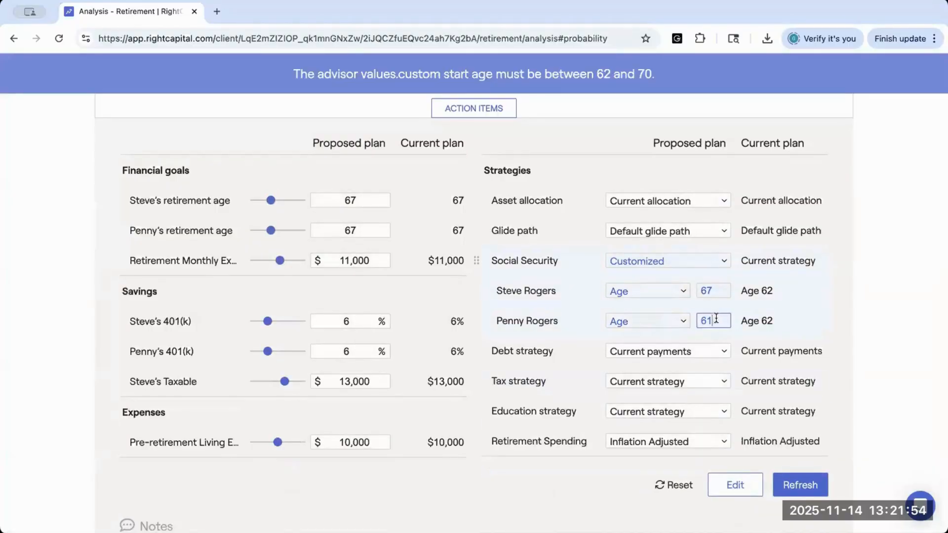
Step: Set the co-client's custom Social Security start age to 64 and refresh the plan
key("BackSpace")
type("4")
left_click(800, 486)
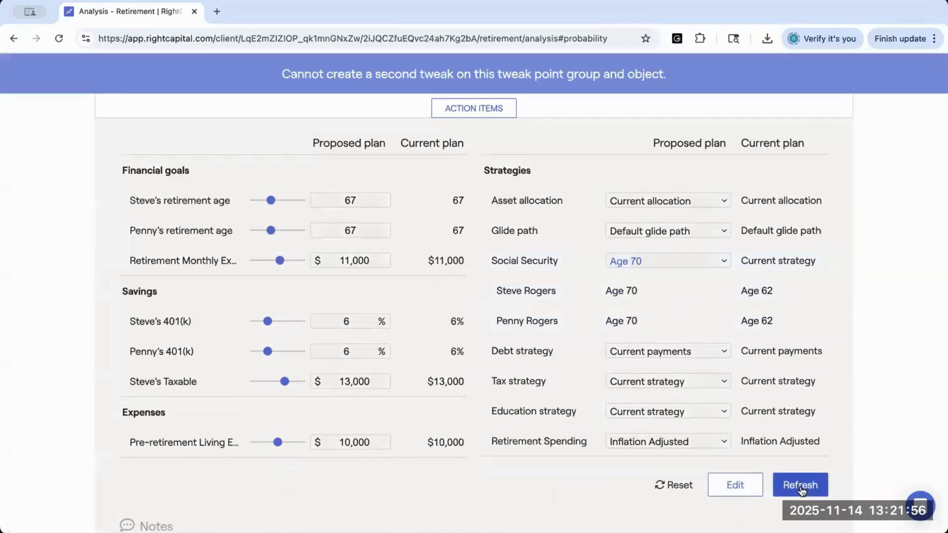
Step: Switch the proposed plan's Social Security strategy to Customized, try a start age of 65 for the first client, and refresh the plan
scroll(639, 341, "up", 1)
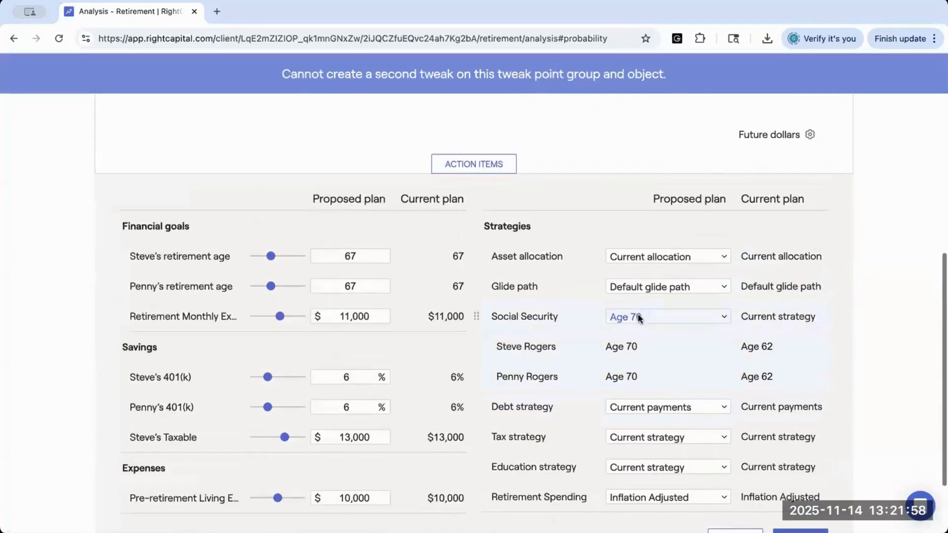
left_click(636, 316)
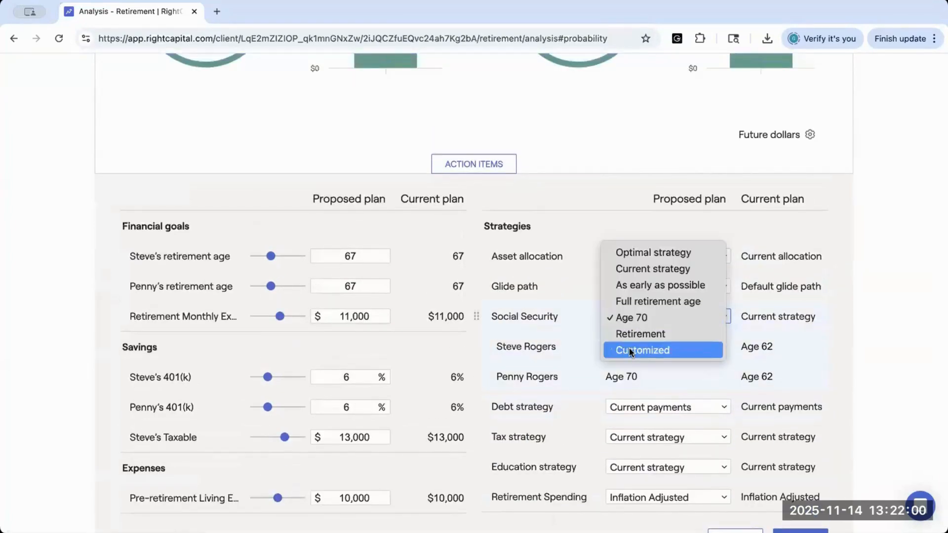
left_click(642, 351)
left_click(715, 346)
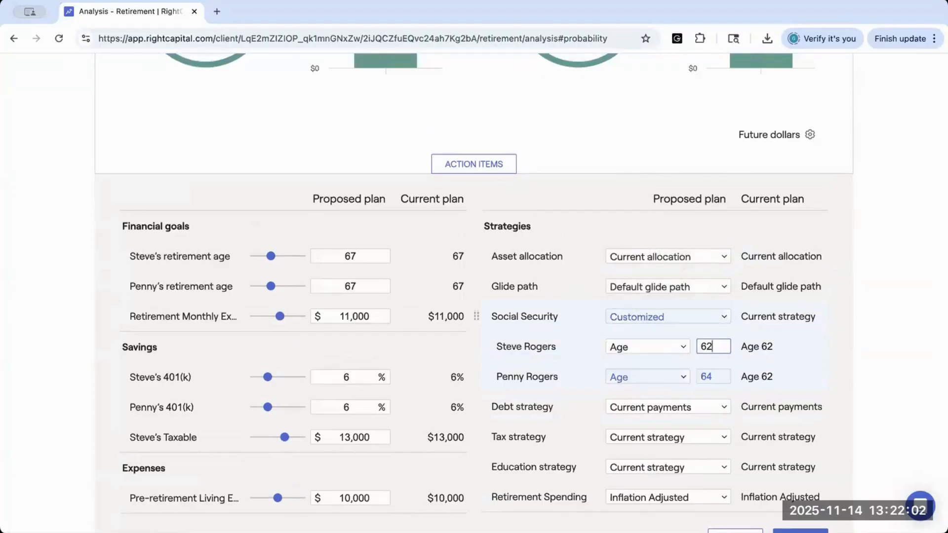
key("BackSpace")
type("5")
scroll(781, 518, "down", 1)
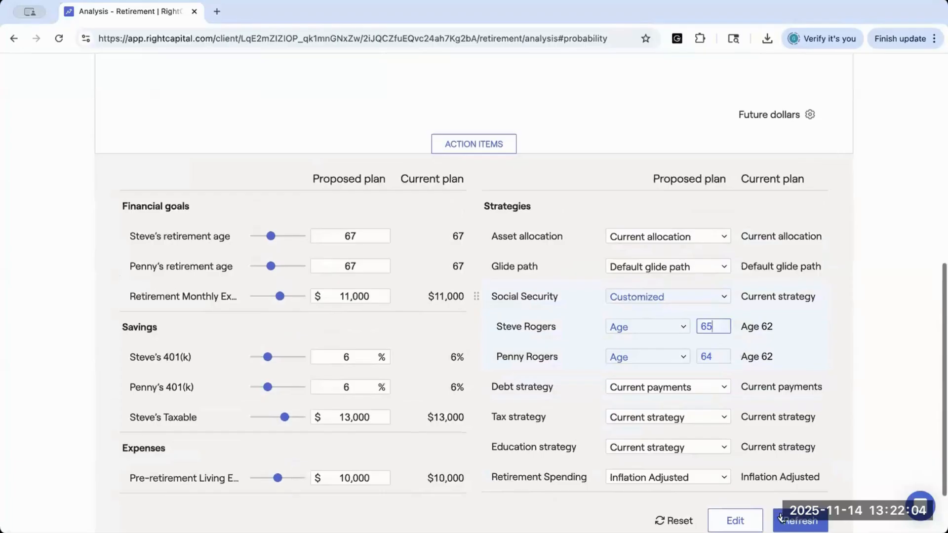
left_click(782, 519)
Step: Try a custom Social Security start age of 67 for the first client and refresh the plan
left_click(718, 326)
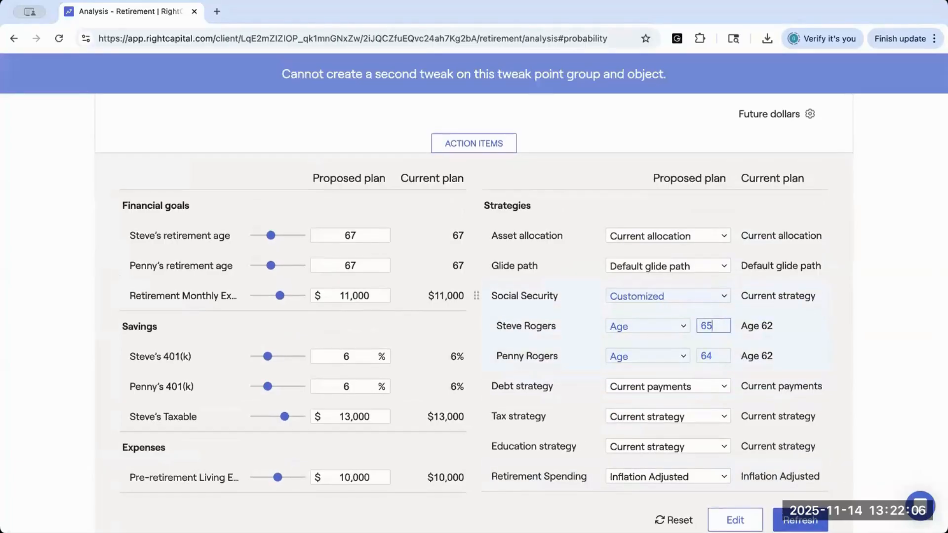
key("BackSpace")
type("7")
left_click(784, 518)
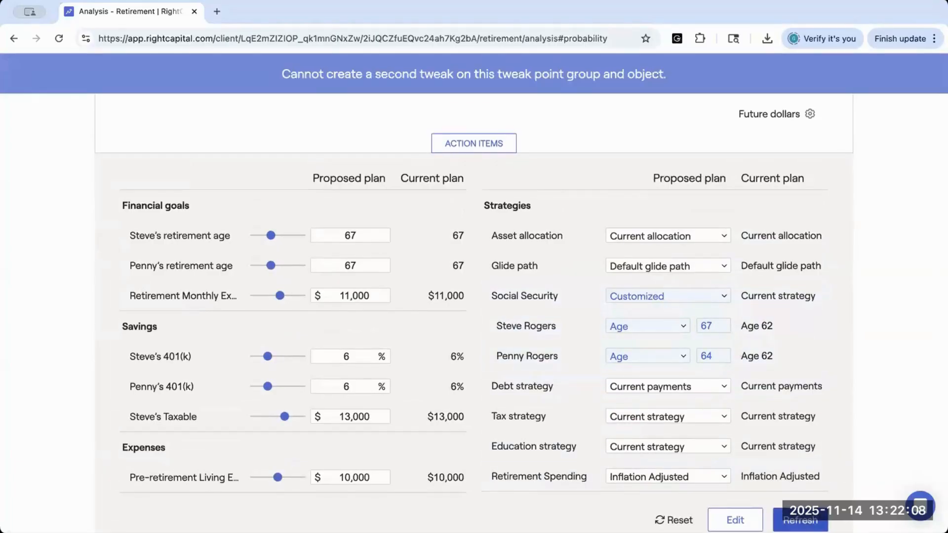
Step: Set the proposed plan's Social Security strategy to Retirement, refresh the plan, then reload the page and compare both plans' probability of success
left_click(659, 293)
left_click(636, 278)
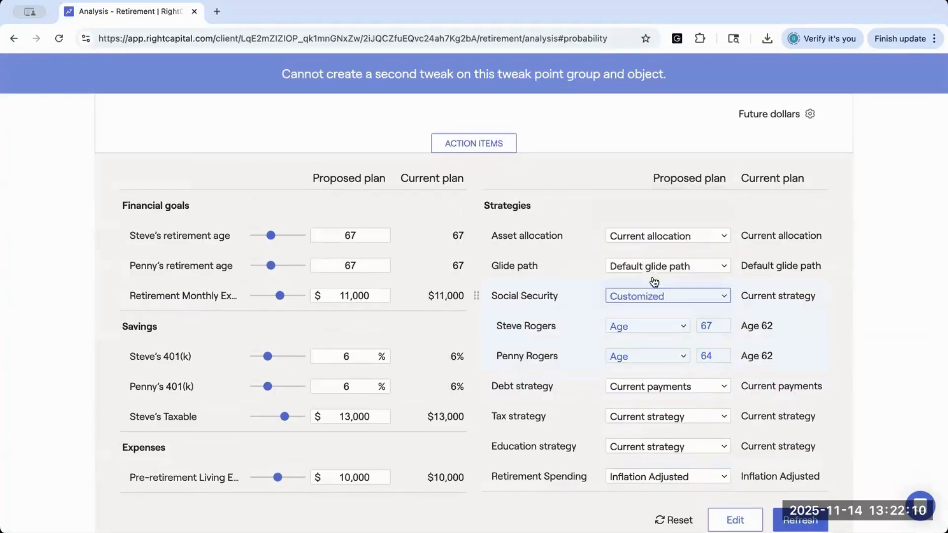
left_click(785, 517)
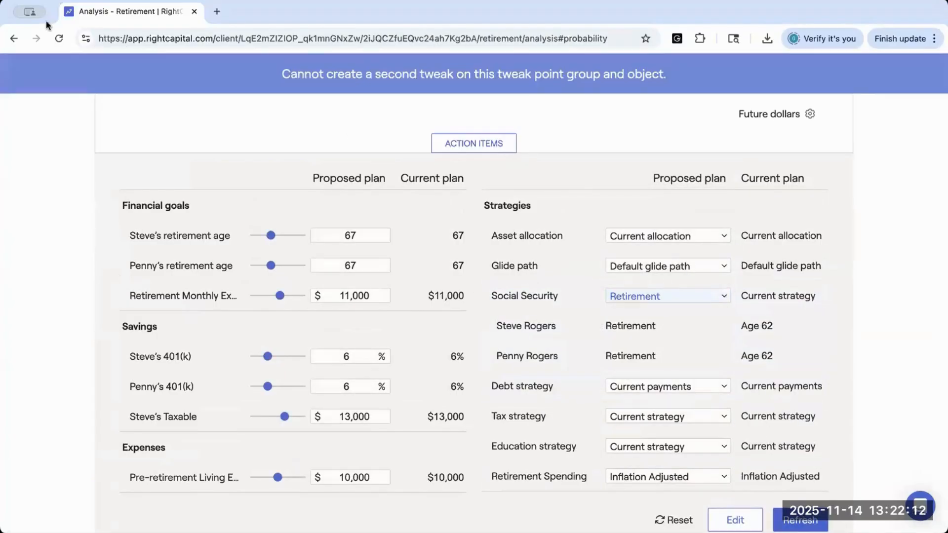
left_click(58, 38)
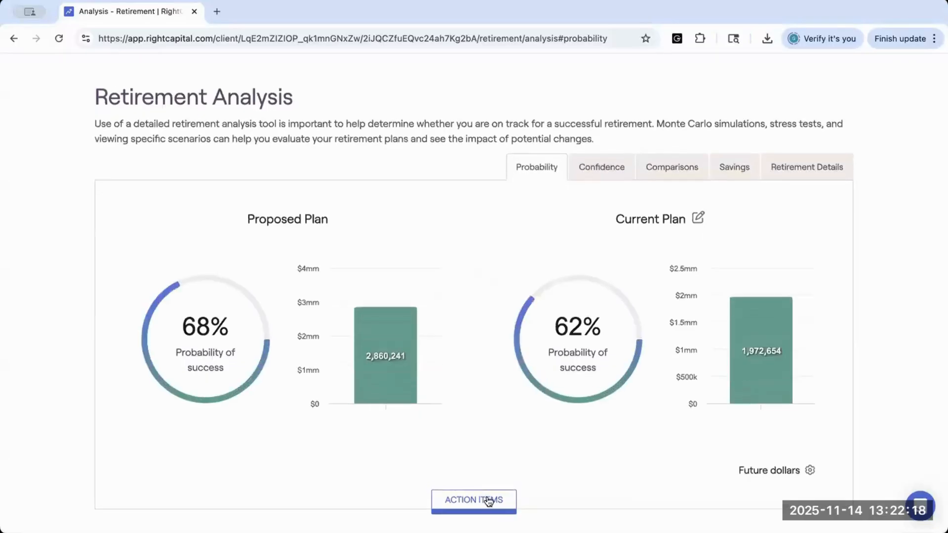
left_click(488, 502)
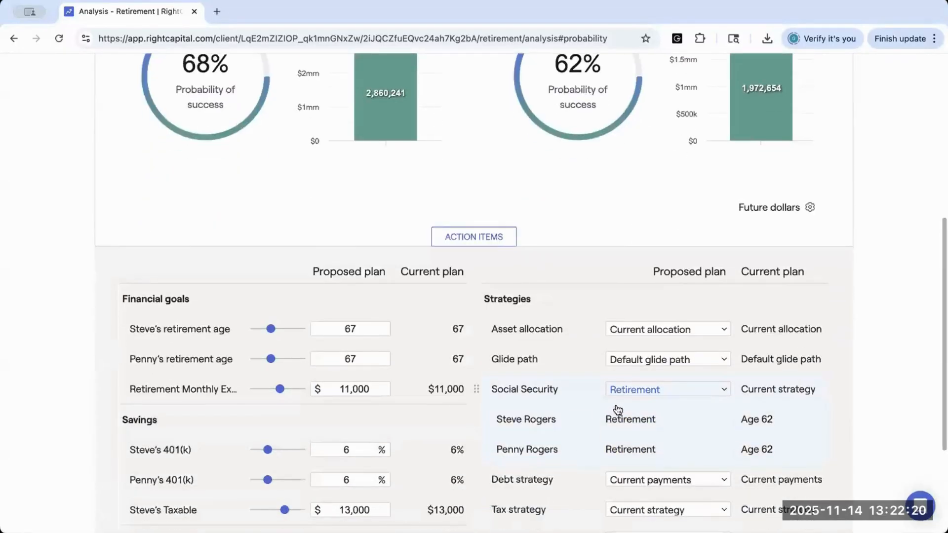
scroll(634, 416, "up", 3)
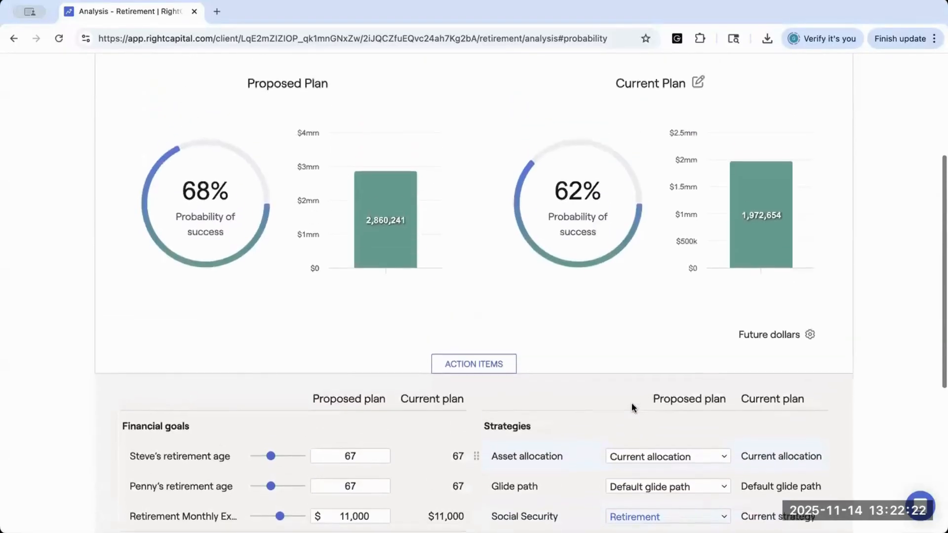
scroll(633, 407, "down", 2)
scroll(632, 408, "up", 4)
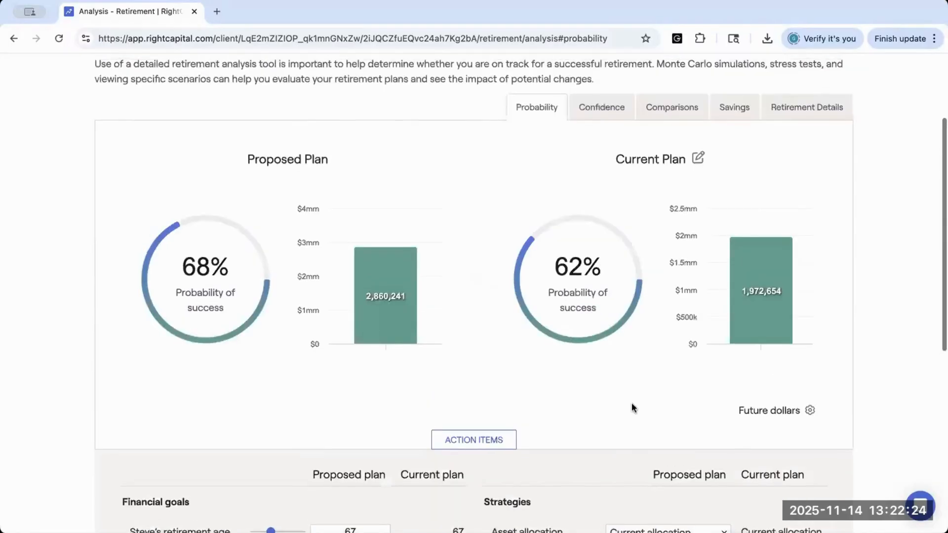
scroll(631, 408, "down", 3)
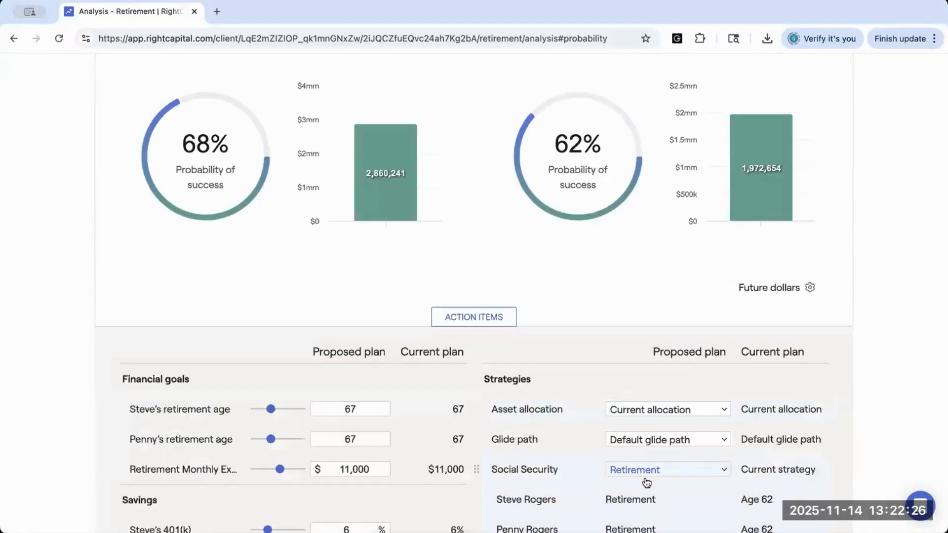
scroll(528, 317, "up", 2)
scroll(528, 317, "down", 3)
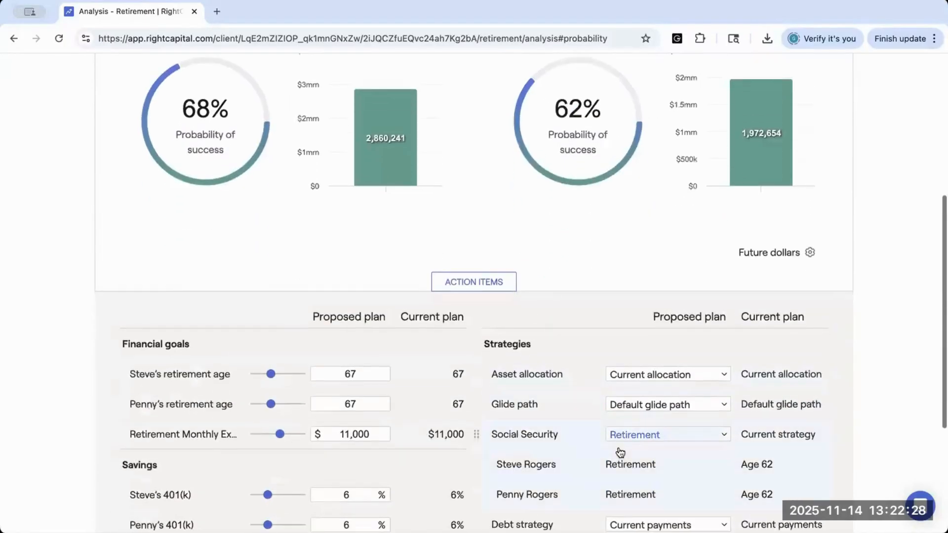
Step: Set the proposed plan's Social Security strategy to Full retirement age, refresh the plan, and compare both plans' probability of success
left_click(621, 432)
left_click(623, 403)
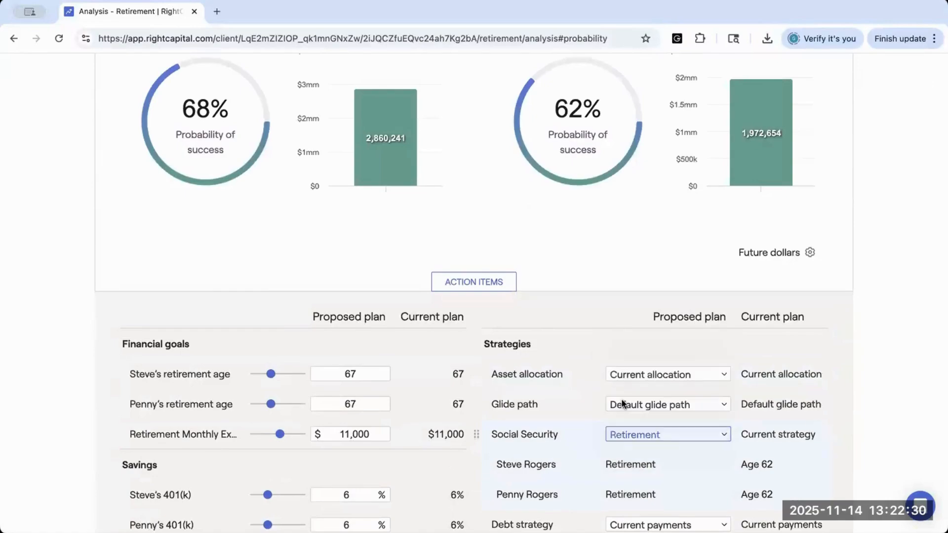
scroll(634, 437, "down", 4)
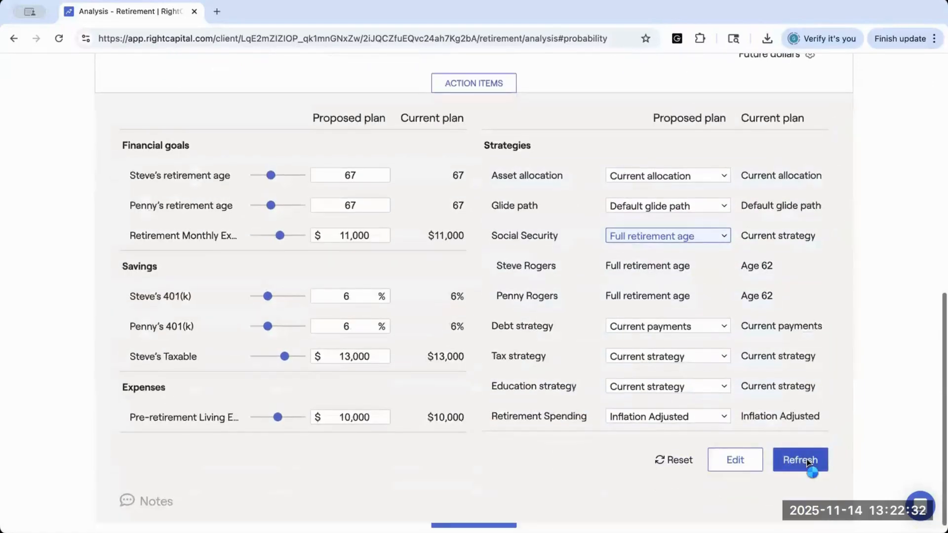
left_click(808, 467)
scroll(670, 265, "up", 2)
scroll(670, 265, "up", 4)
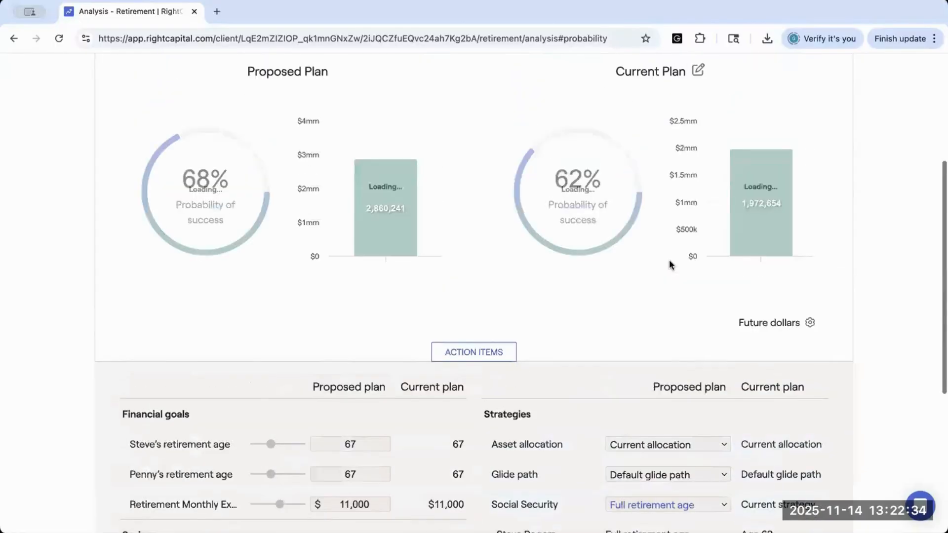
scroll(670, 266, "up", 1)
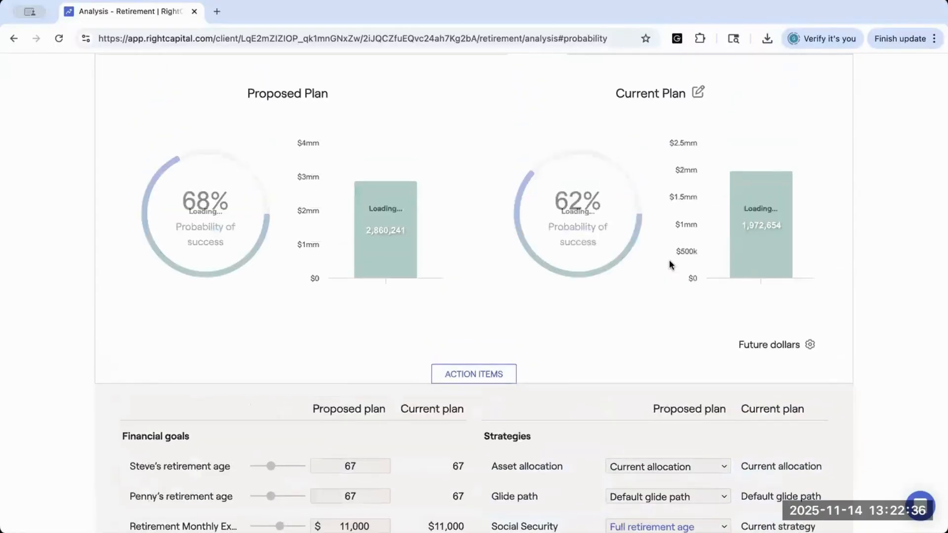
scroll(670, 265, "up", 1)
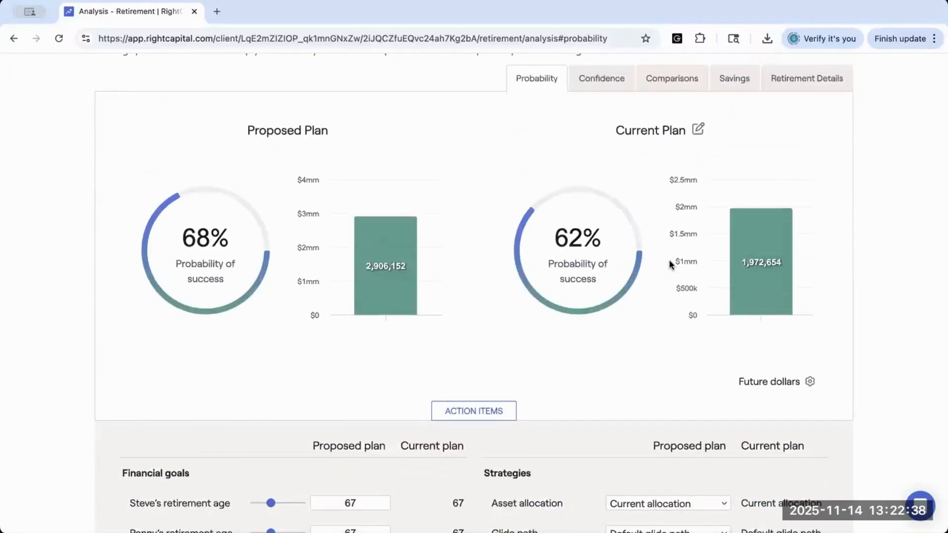
scroll(668, 259, "down", 1)
scroll(668, 259, "up", 1)
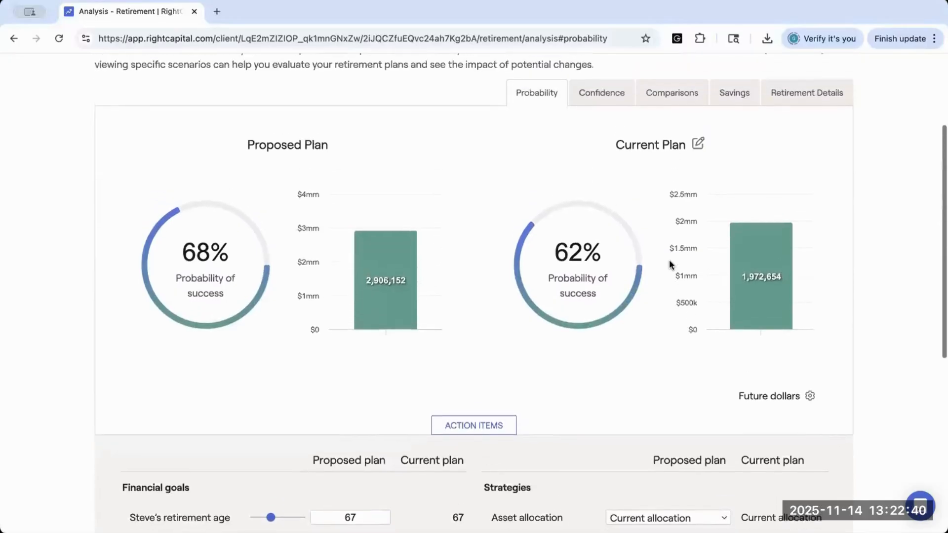
scroll(668, 264, "up", 1)
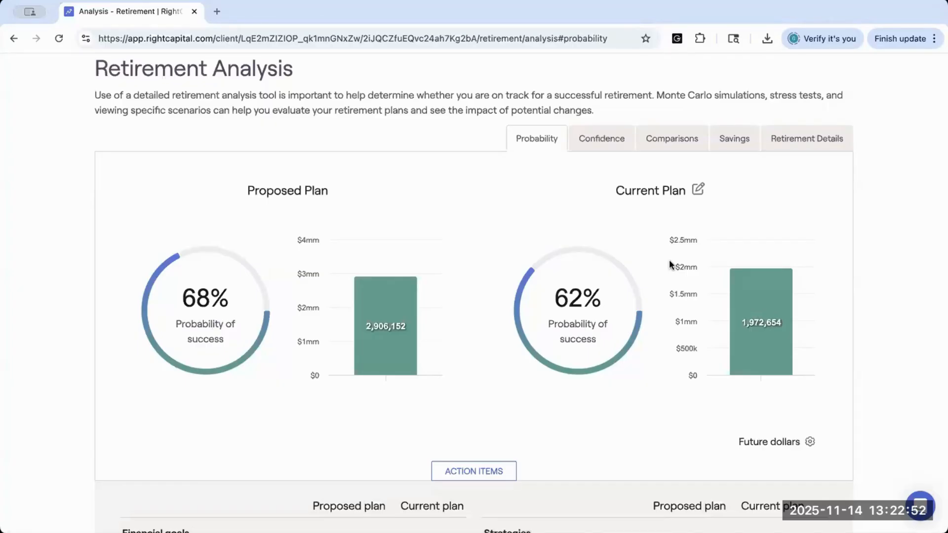
Step: Review the Social Security strategy options offered for the proposed plan without choosing a different one
scroll(668, 259, "down", 4)
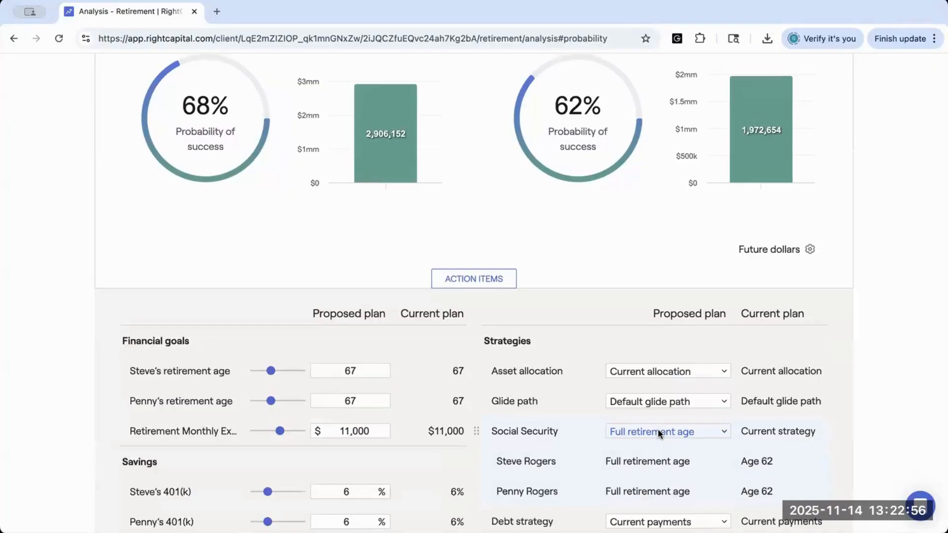
scroll(496, 302, "up", 2)
scroll(496, 302, "down", 2)
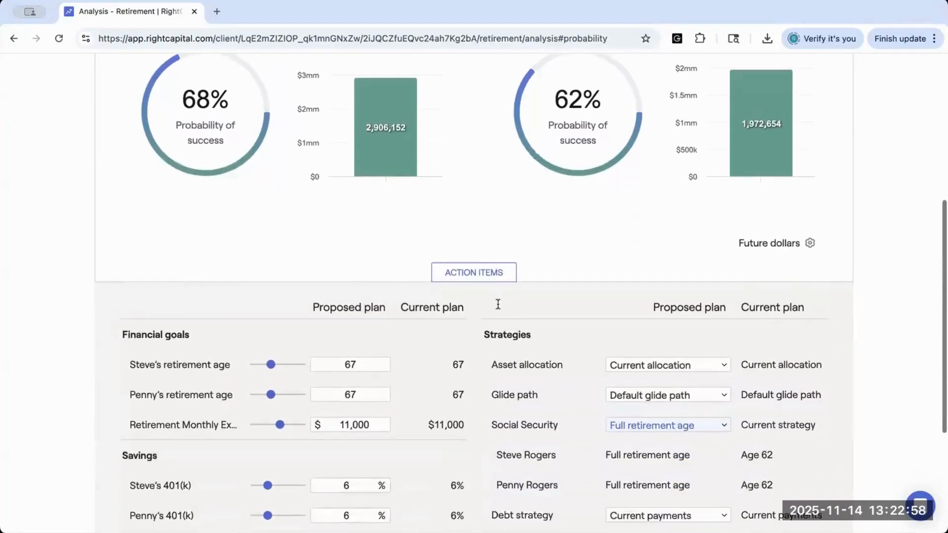
scroll(498, 305, "down", 1)
left_click(614, 390)
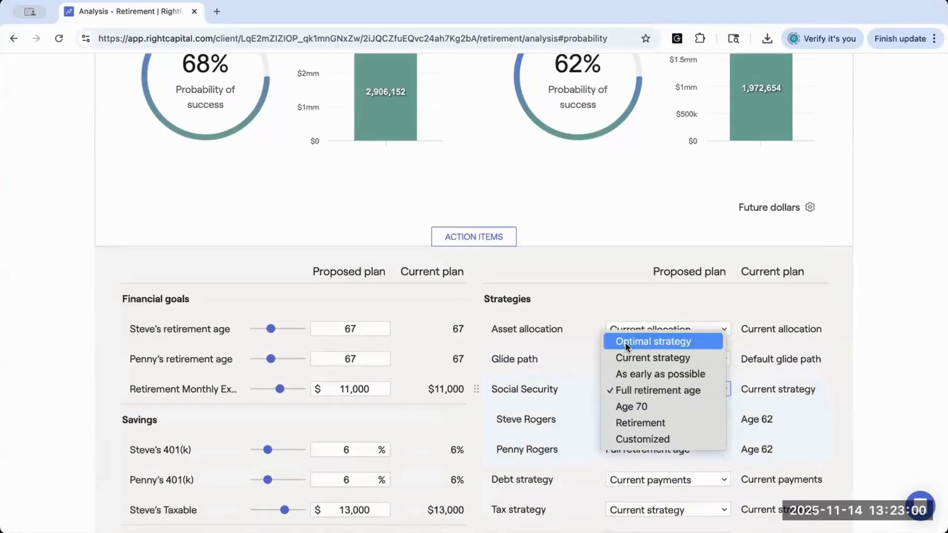
left_click(616, 398)
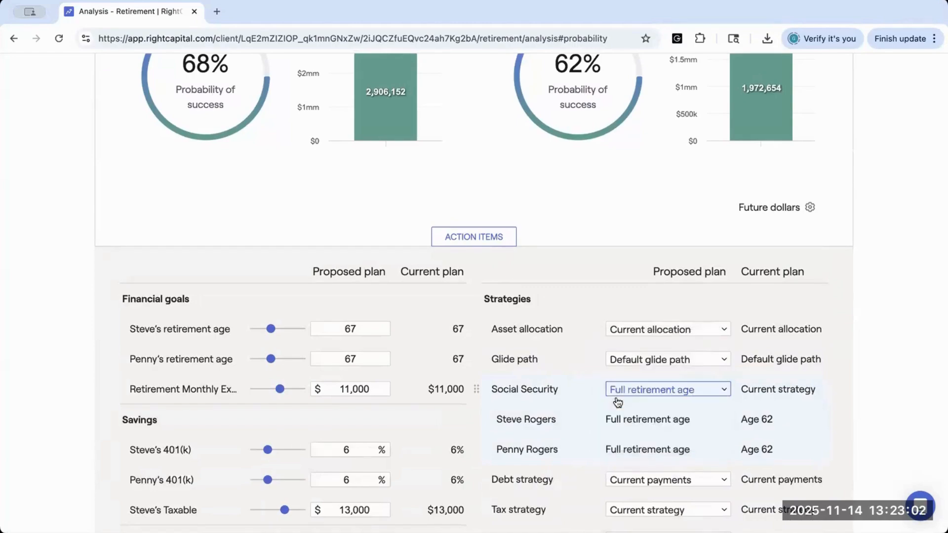
left_click(629, 392)
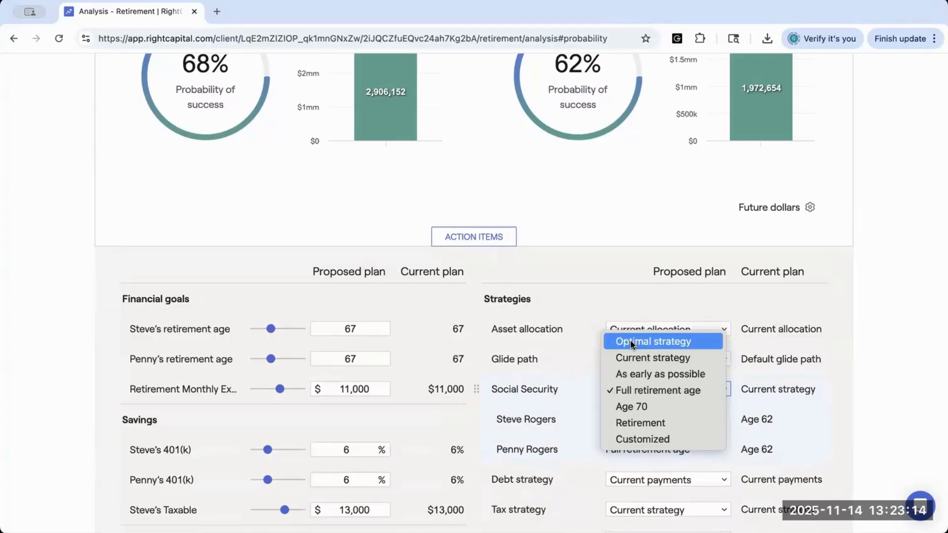
right_click(490, 269)
left_click(477, 270)
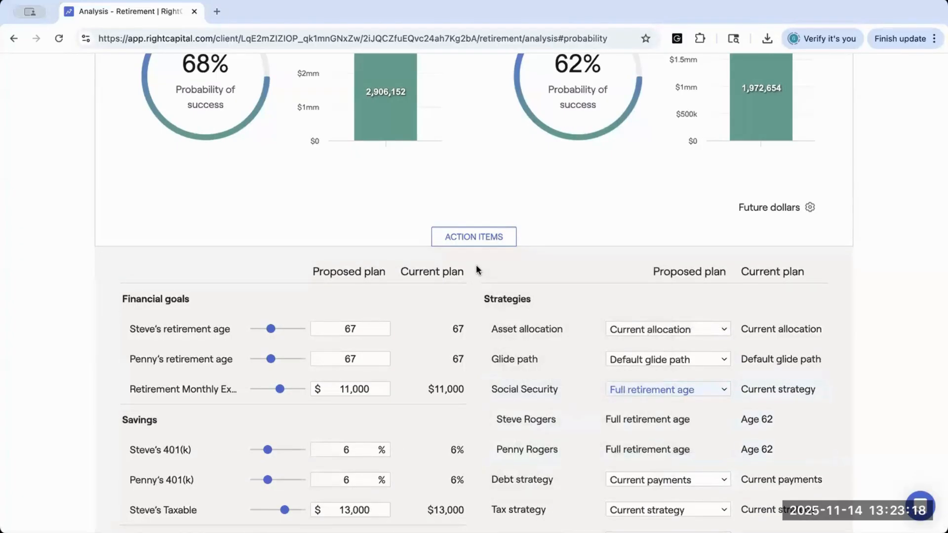
Step: Open the retirement Social Security page and examine the annual cash flow comparison and the filing steps for obtaining the maximum benefit
scroll(477, 269, "up", 6)
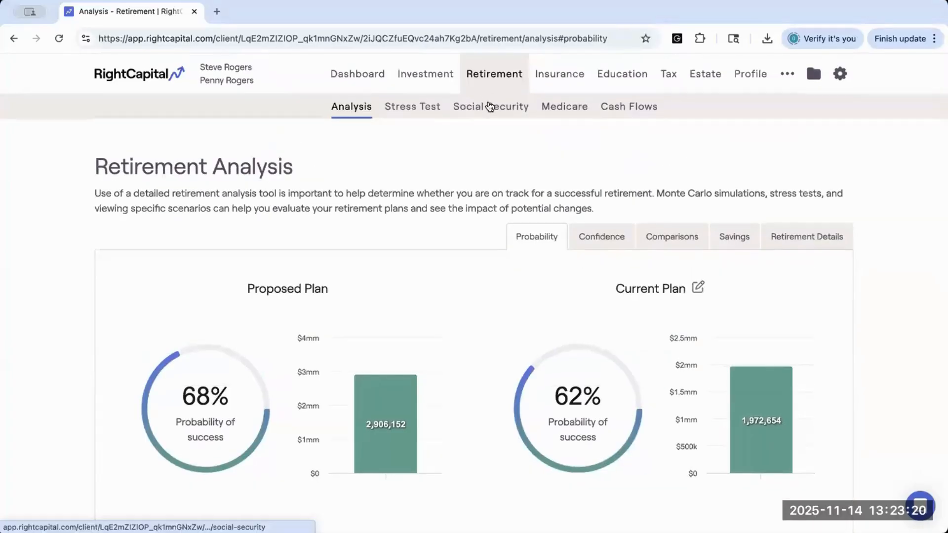
left_click(490, 106)
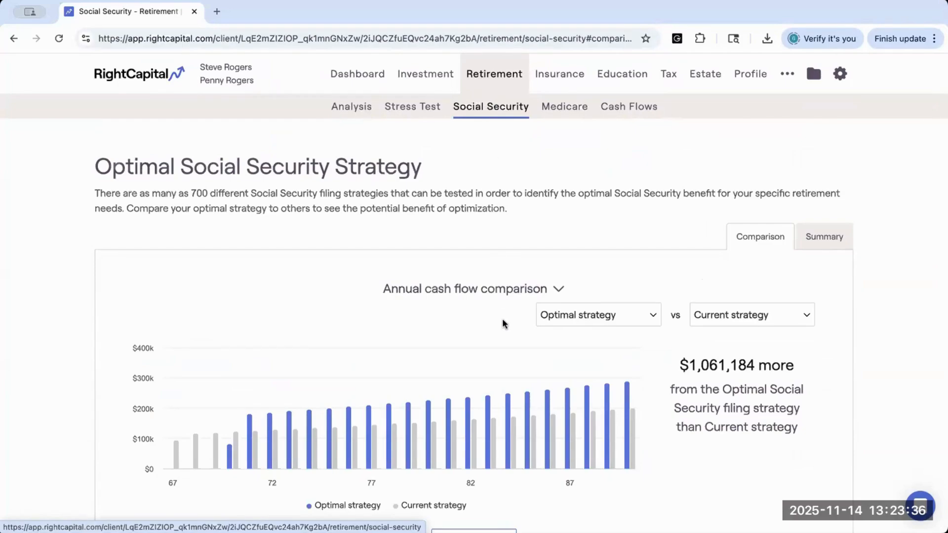
scroll(502, 318, "down", 2)
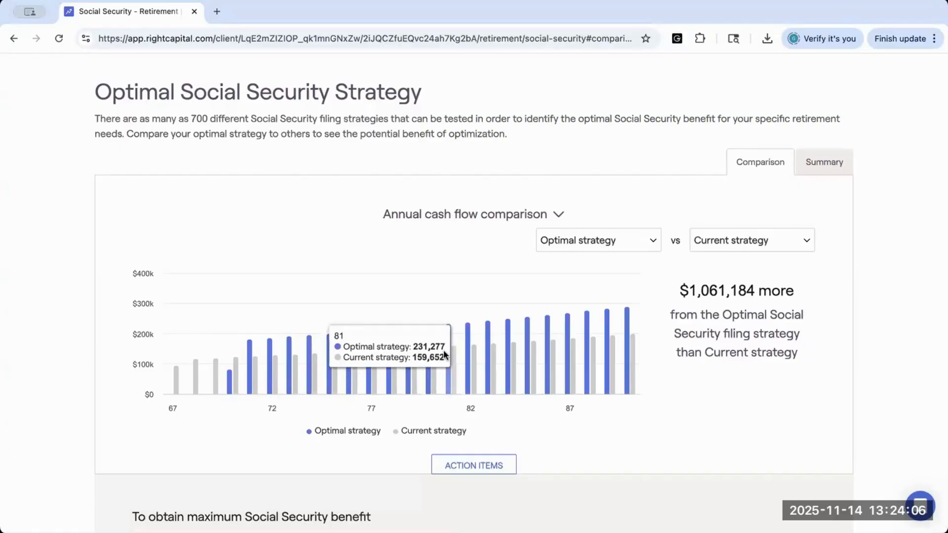
scroll(443, 353, "down", 2)
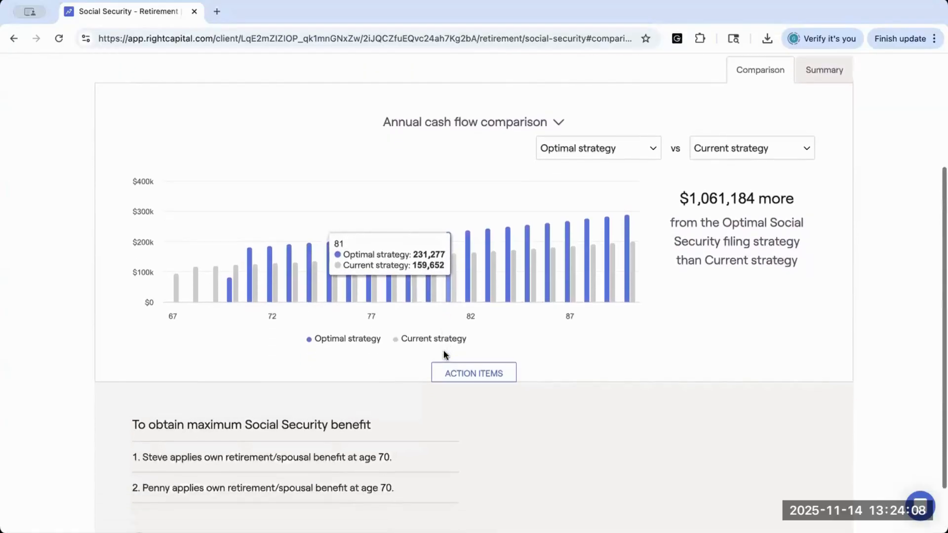
left_click_drag(131, 413, 370, 423)
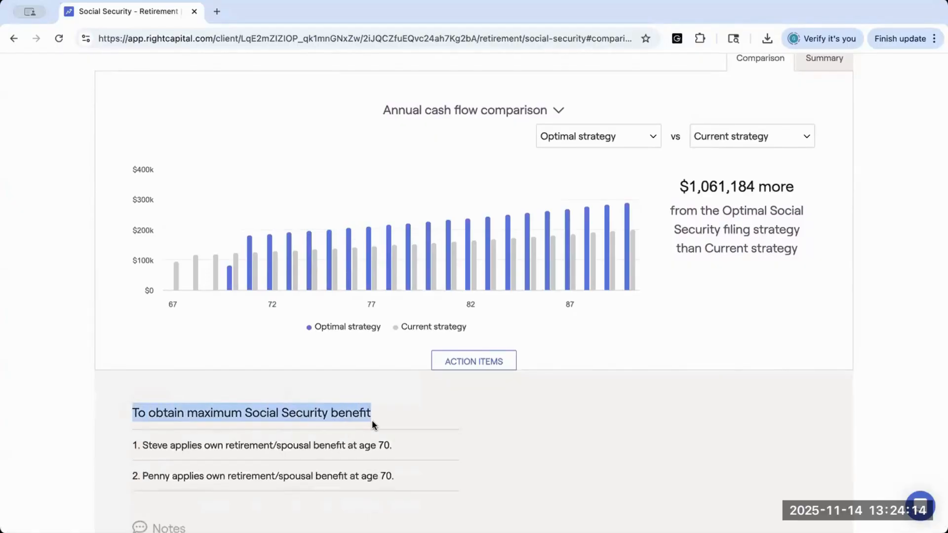
left_click(399, 450)
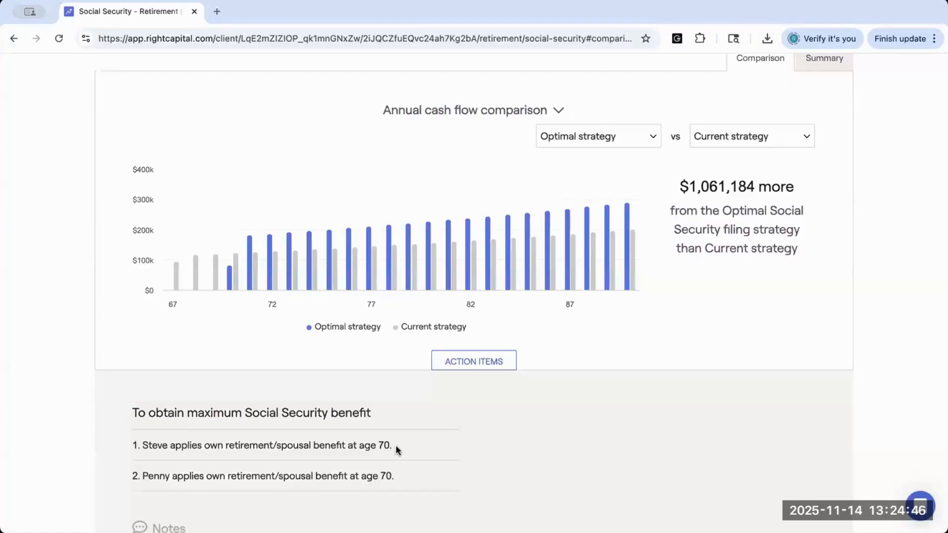
Step: Compare the annual cash flow of the Full retirement age strategy against the Age 70 strategy
left_click(651, 135)
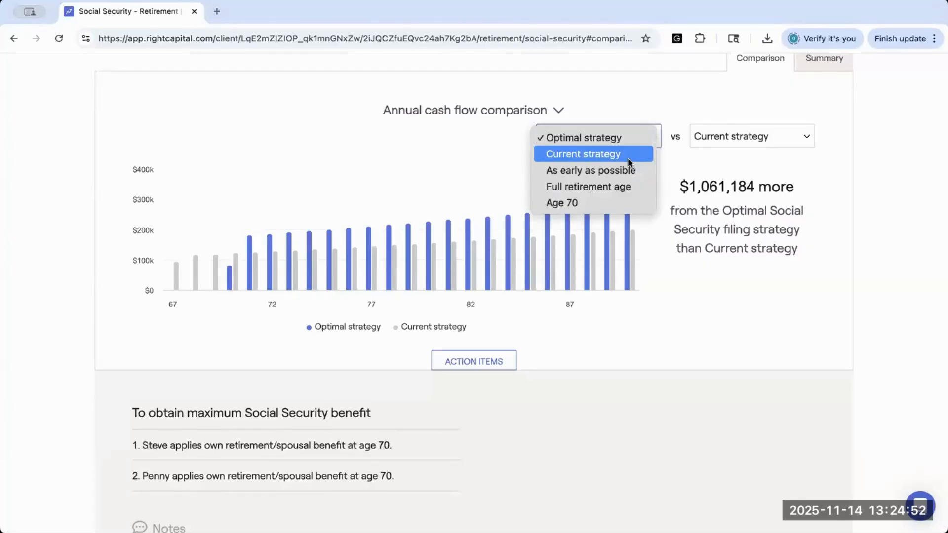
left_click(616, 187)
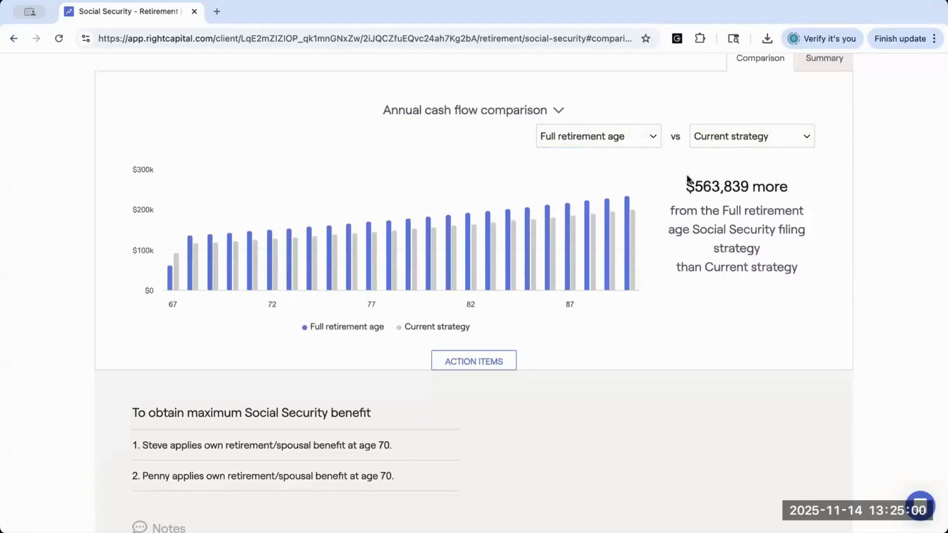
left_click(717, 137)
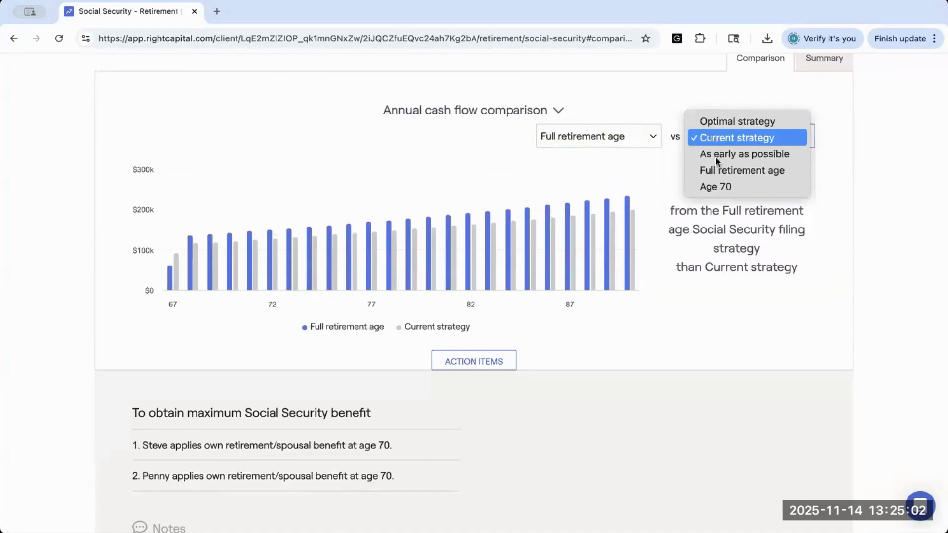
left_click(716, 186)
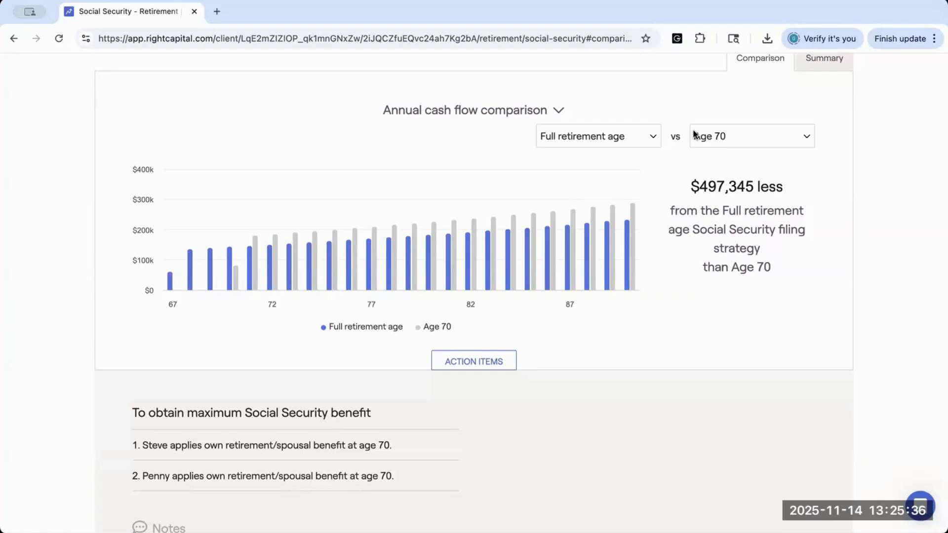
Step: Set the comparison to Optimal strategy versus Current strategy and switch the chart to Cumulative cash flow comparison
left_click(642, 139)
left_click(639, 88)
left_click(712, 140)
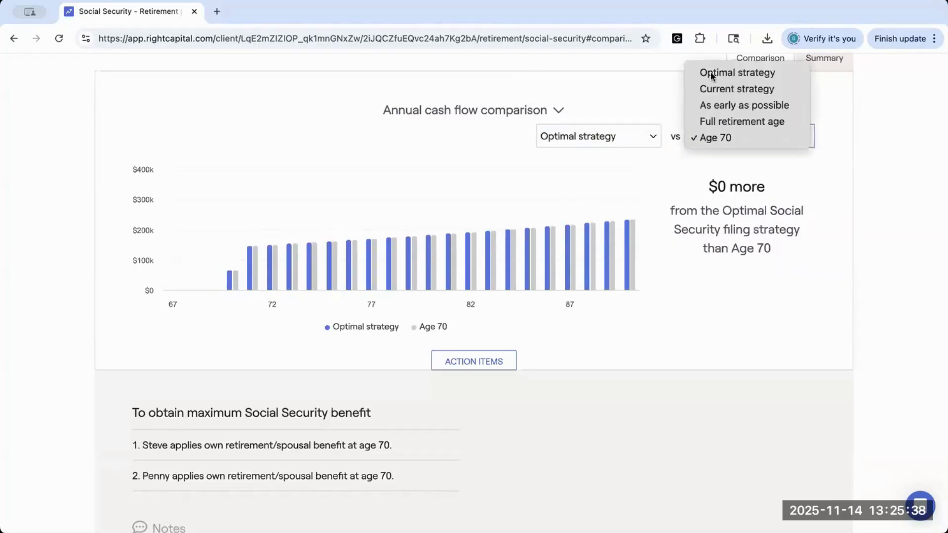
left_click(711, 88)
left_click(475, 109)
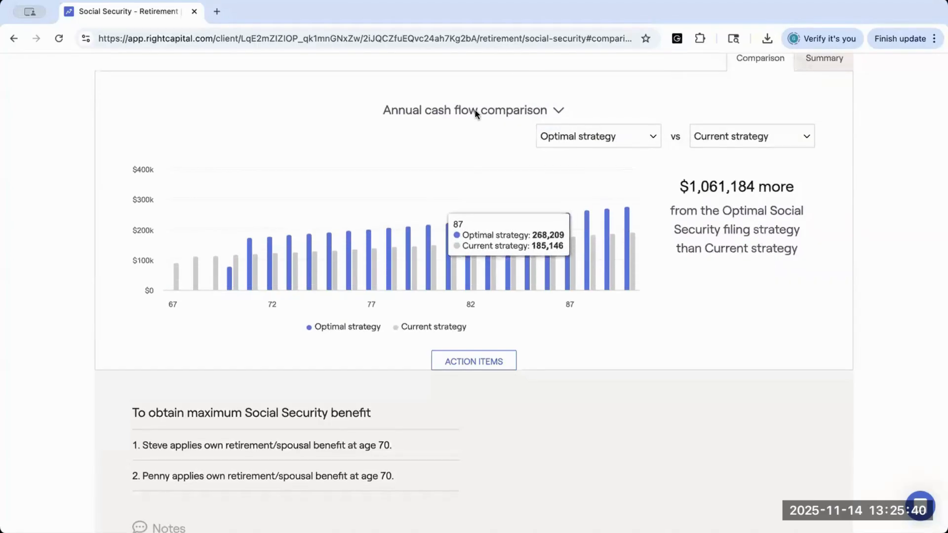
left_click(478, 132)
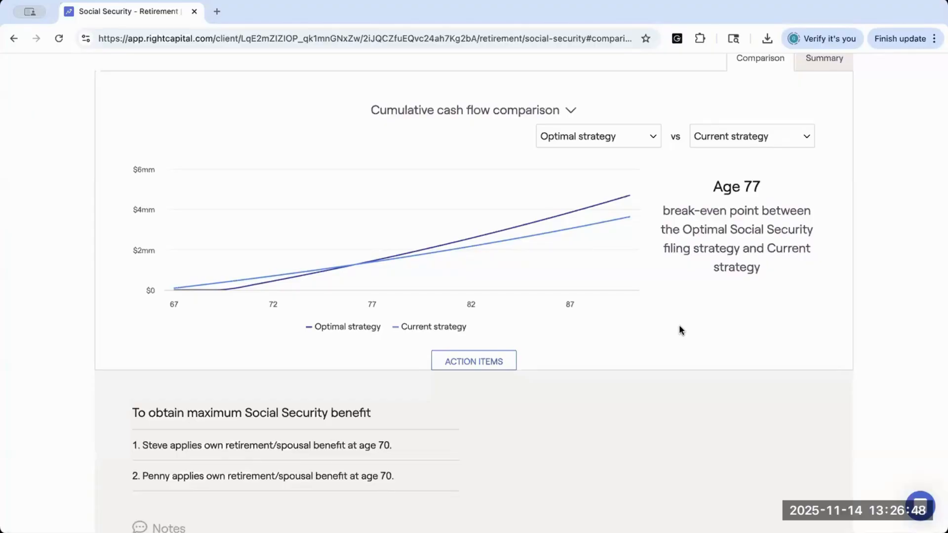
Step: Return to the retirement analysis and set the proposed plan's Social Security to Optimal strategy
scroll(680, 329, "up", 2)
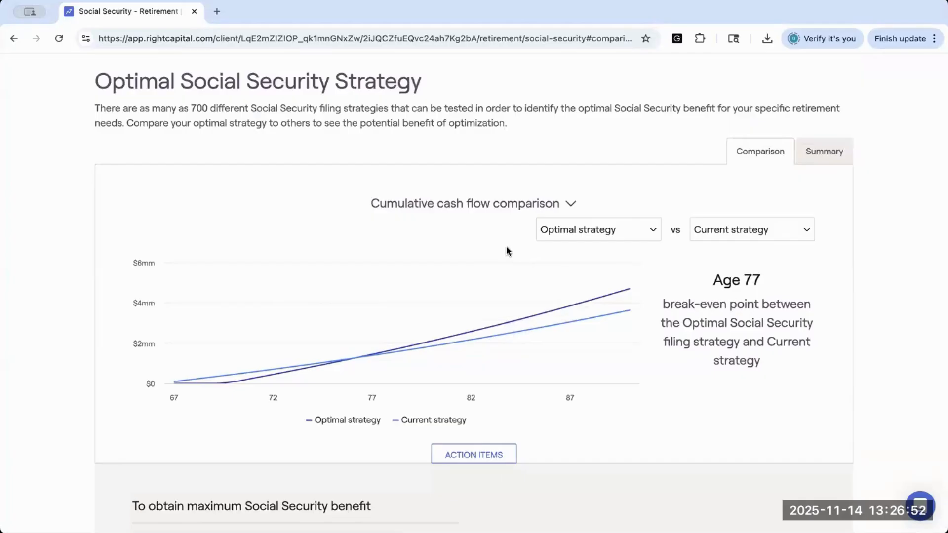
scroll(507, 251, "up", 2)
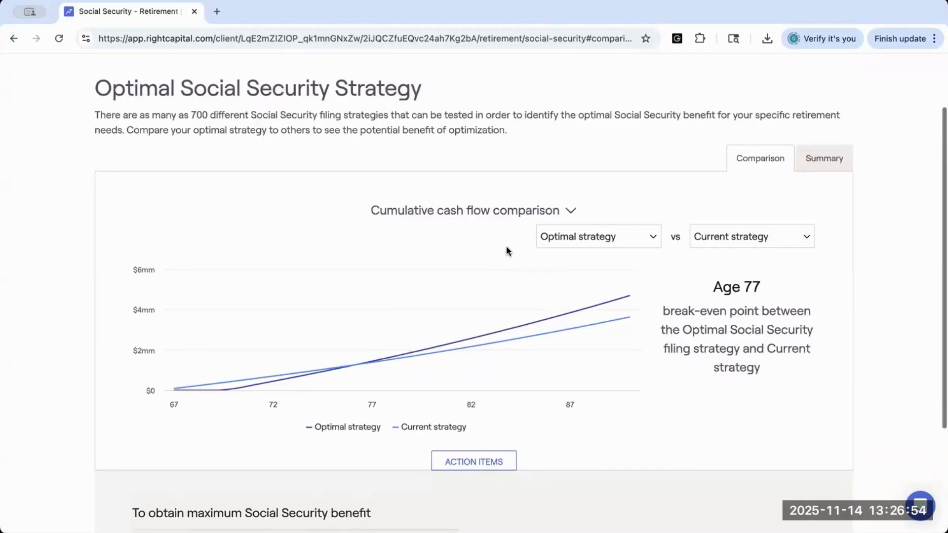
left_click(350, 85)
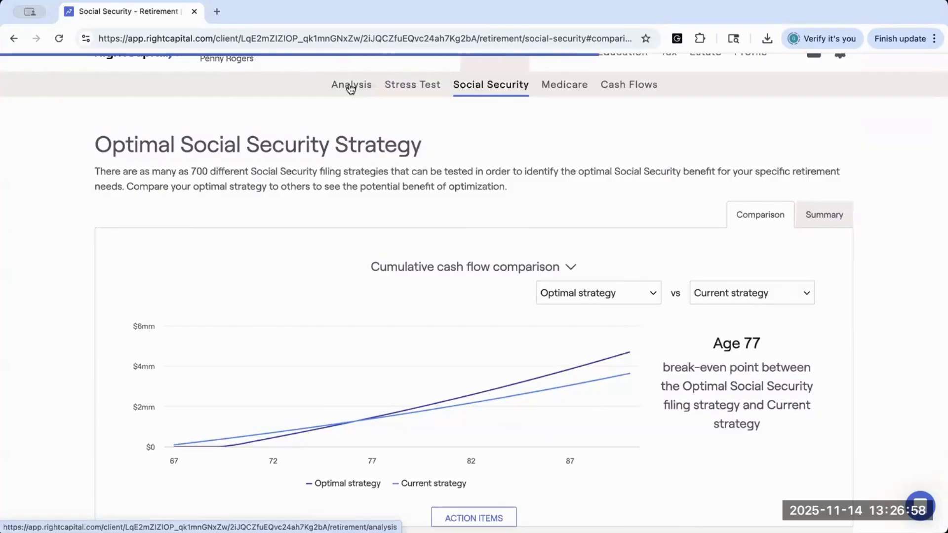
scroll(482, 306, "down", 5)
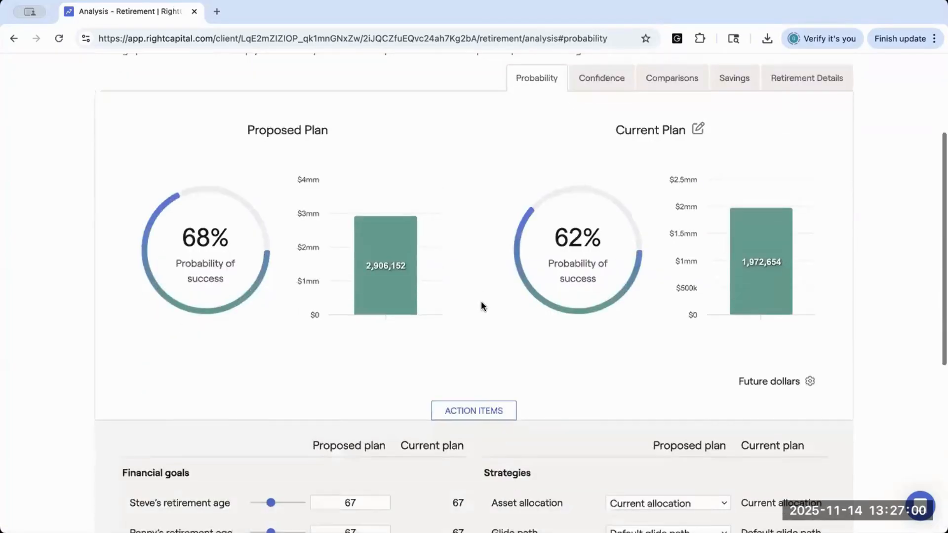
left_click(612, 462)
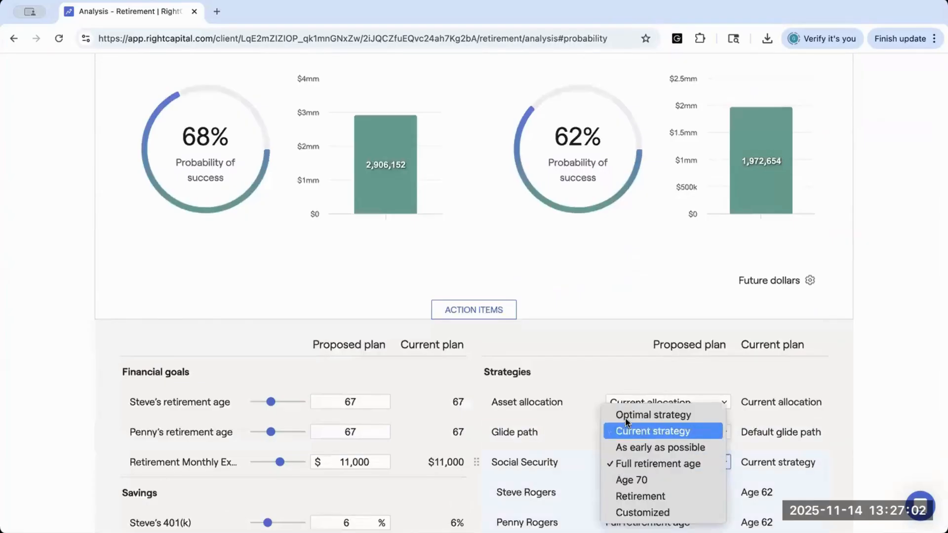
left_click(625, 414)
scroll(625, 463, "down", 4)
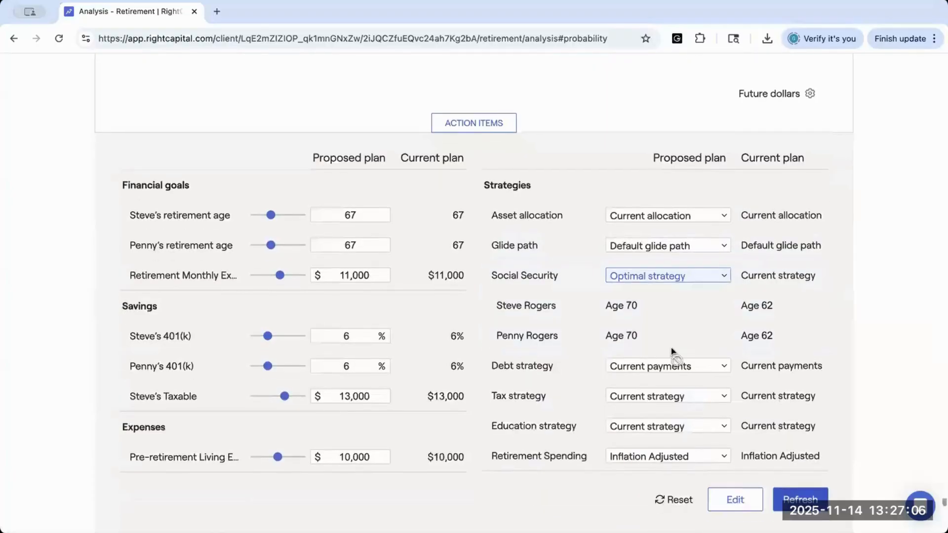
Step: Examine the probability of success and median ending portfolio of the proposed plan against the current plan
scroll(623, 284, "up", 1)
scroll(623, 285, "up", 4)
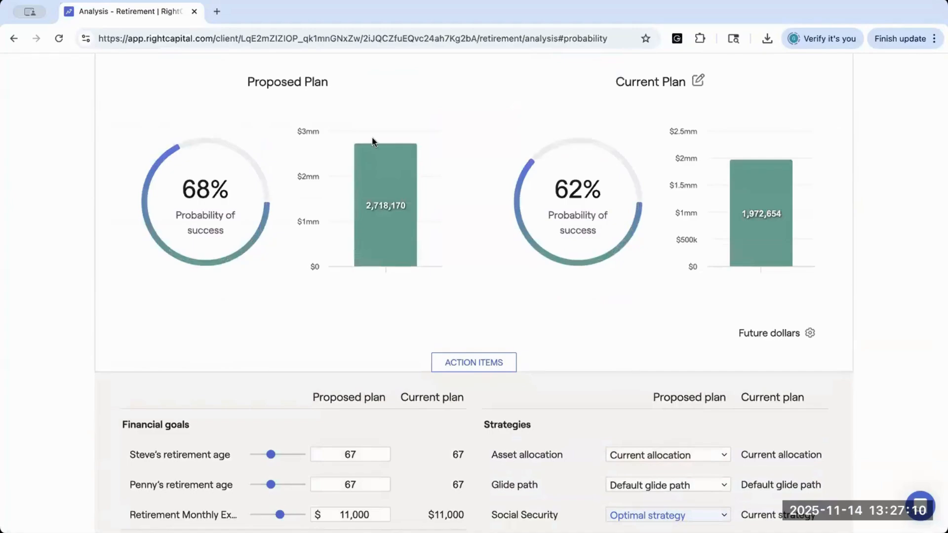
mouse_move(344, 164)
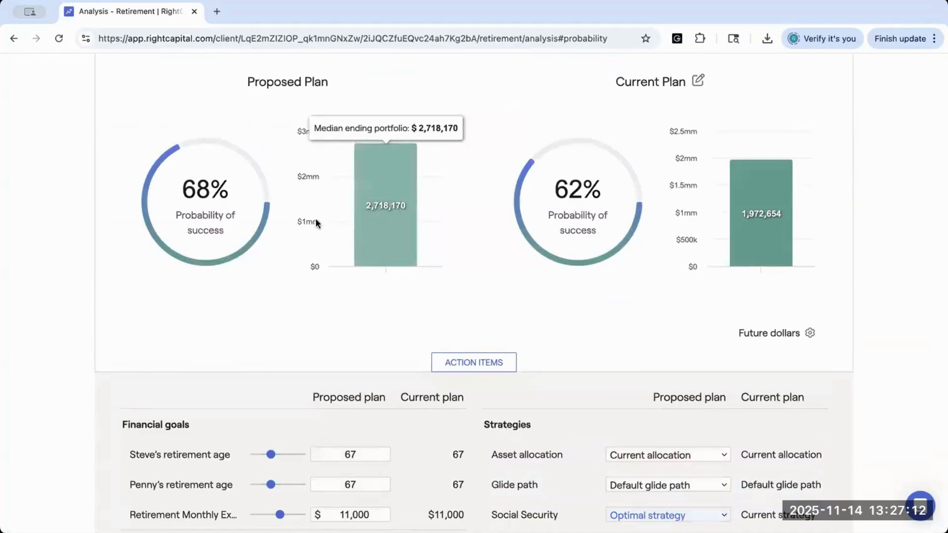
scroll(553, 352, "up", 4)
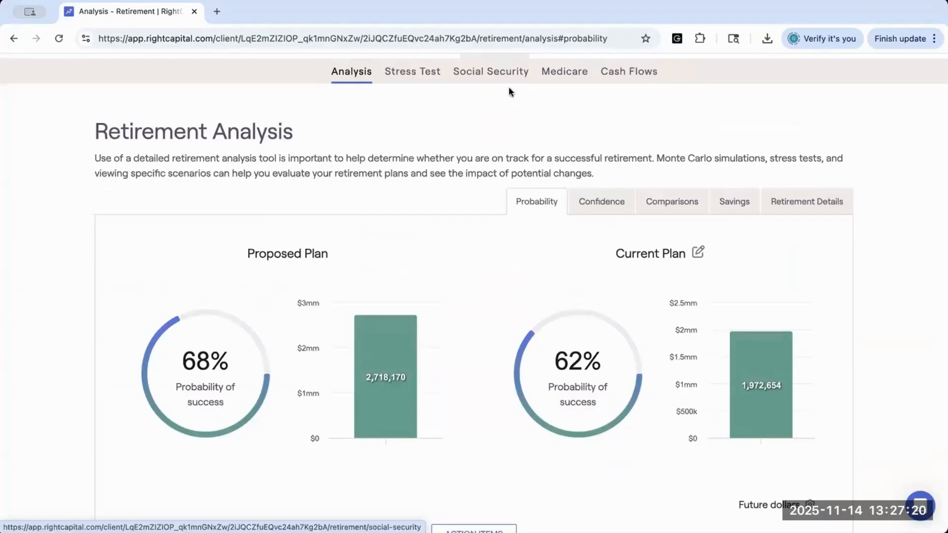
scroll(534, 330, "down", 2)
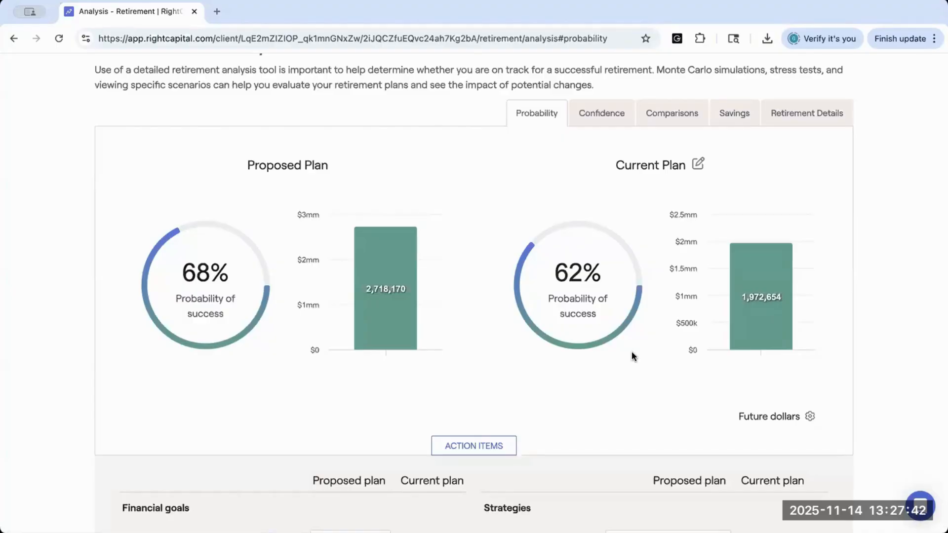
Step: Compare the proposed and current plans by invested assets, and switch the scenario analysis to net worth
left_click(661, 113)
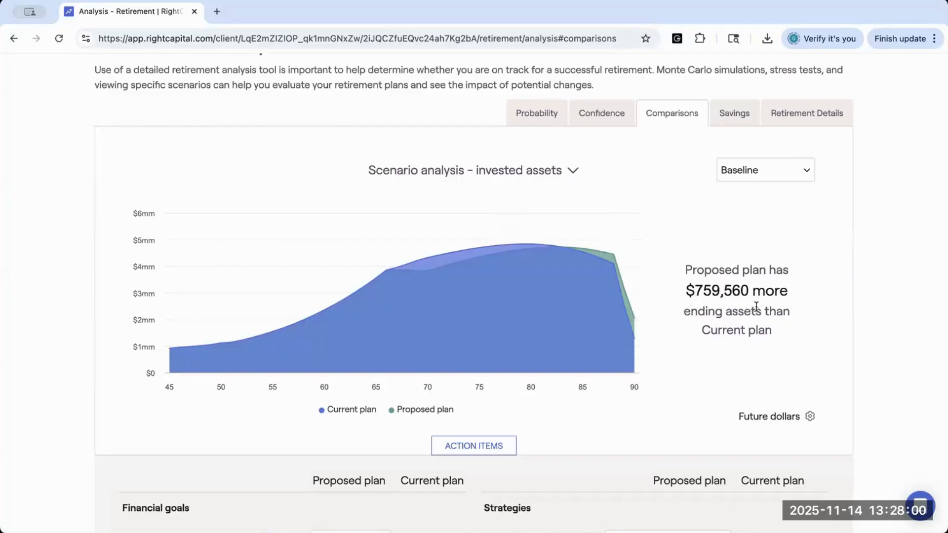
scroll(756, 306, "down", 3)
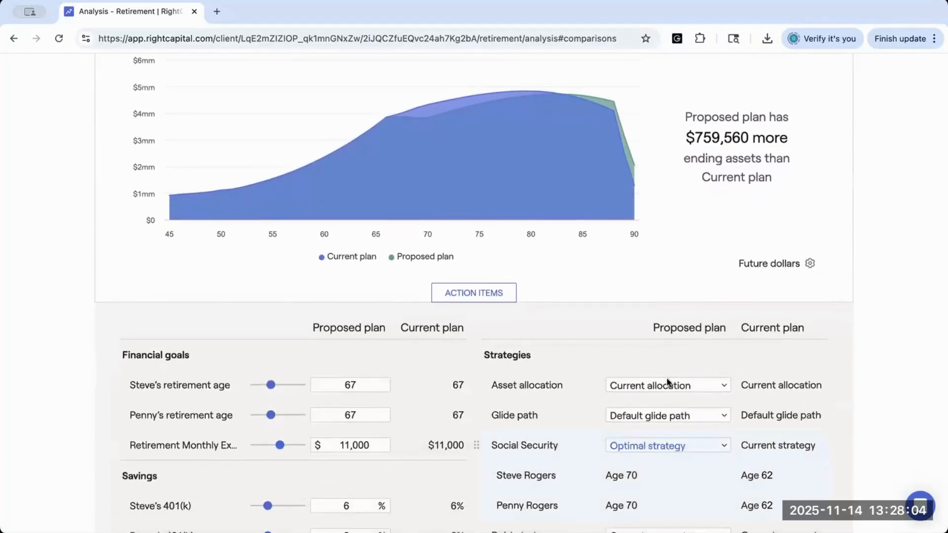
scroll(659, 291, "up", 2)
scroll(659, 291, "up", 1)
left_click(567, 147)
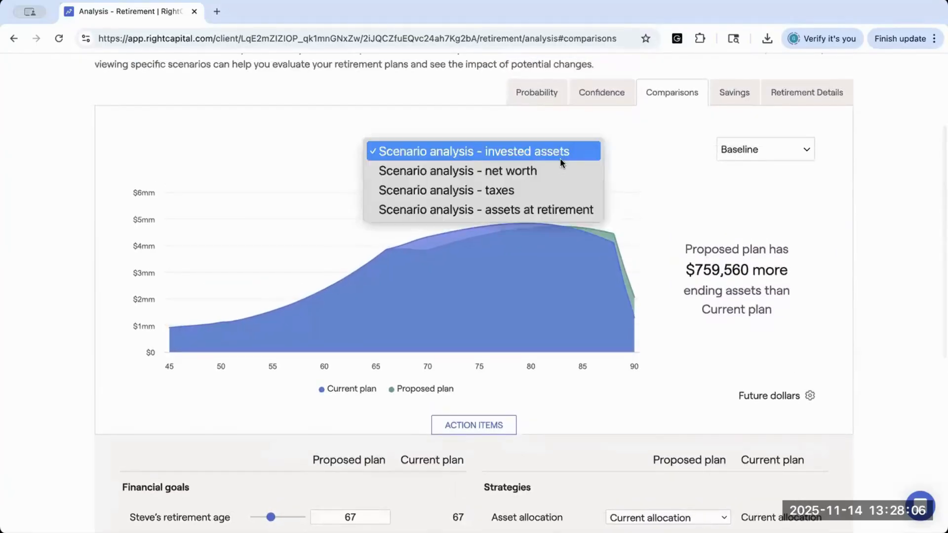
left_click(557, 166)
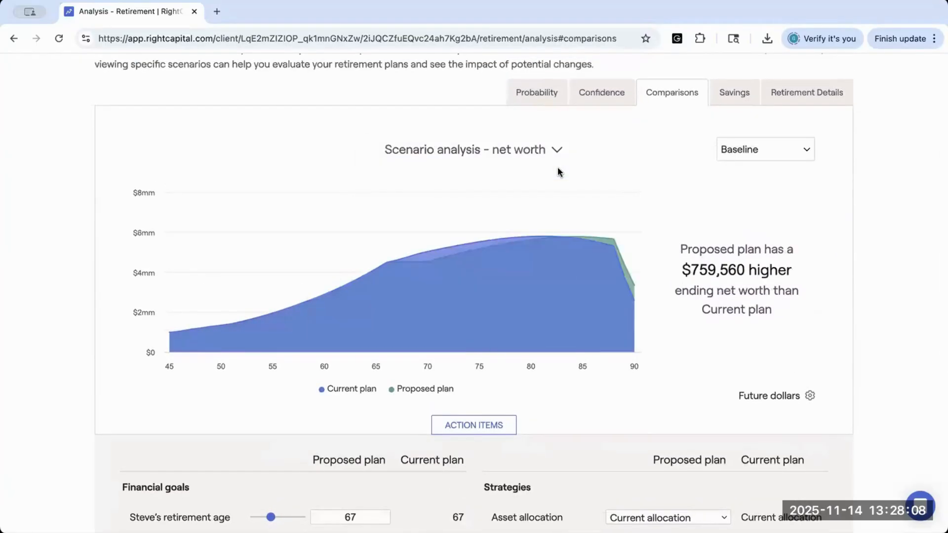
Step: Compare the two plans in the taxes and the assets at retirement scenario analyses
left_click(553, 150)
left_click(546, 171)
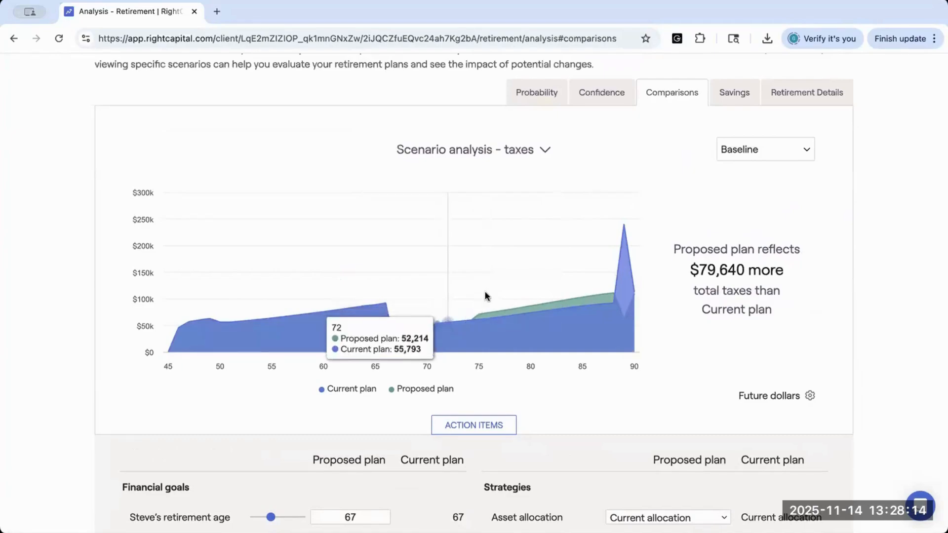
left_click(546, 151)
left_click(546, 170)
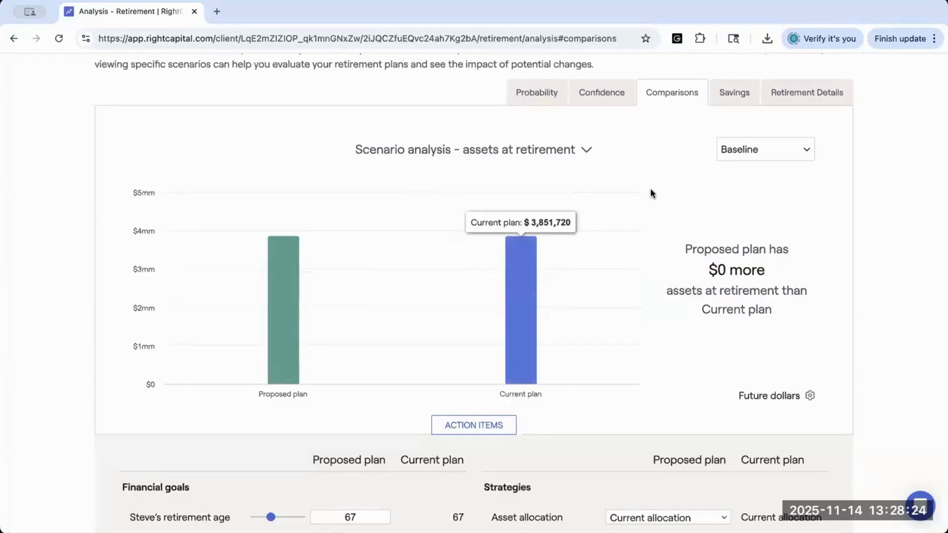
Step: Open the retirement details, examine the proposed plan's income sources, and switch the chart to Income comparison
left_click(788, 94)
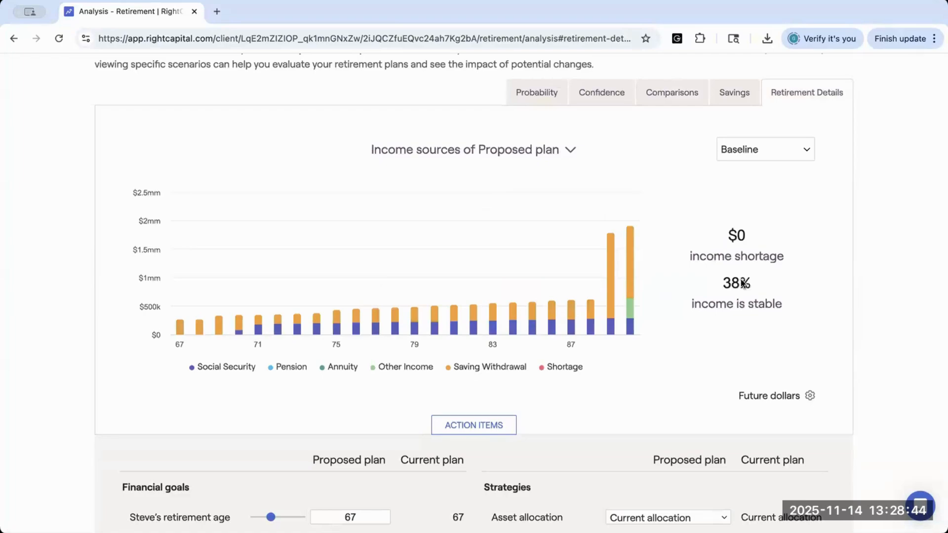
mouse_move(621, 332)
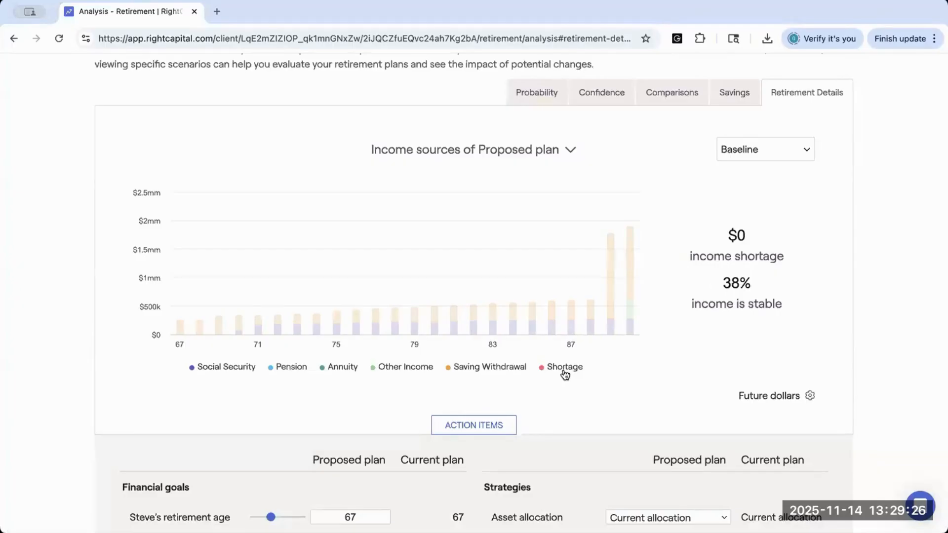
left_click(567, 150)
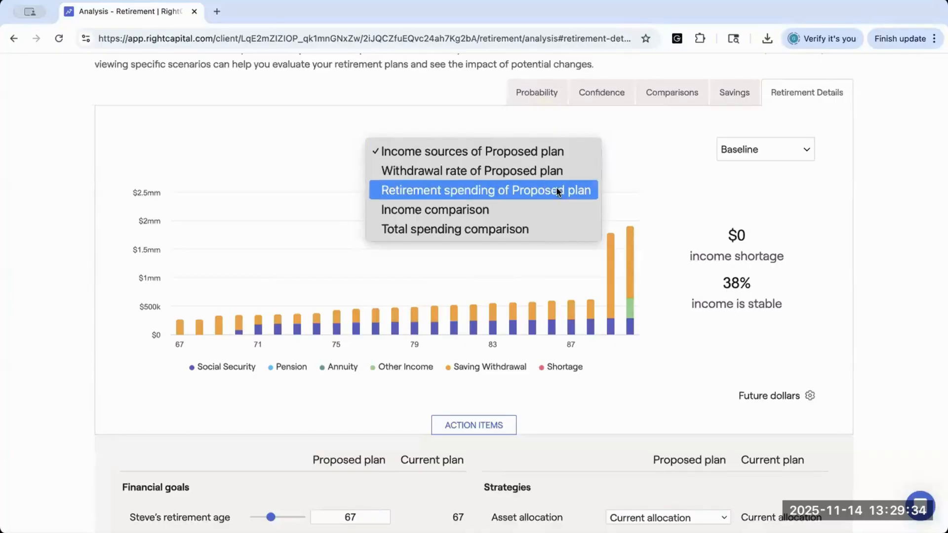
left_click(549, 213)
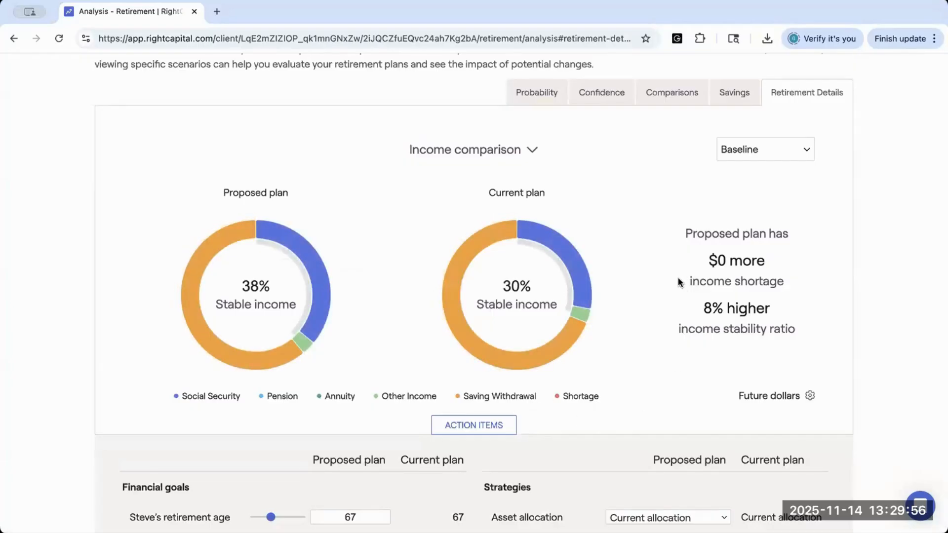
Step: Switch the retirement details chart to Total spending comparison
scroll(673, 255, "up", 1)
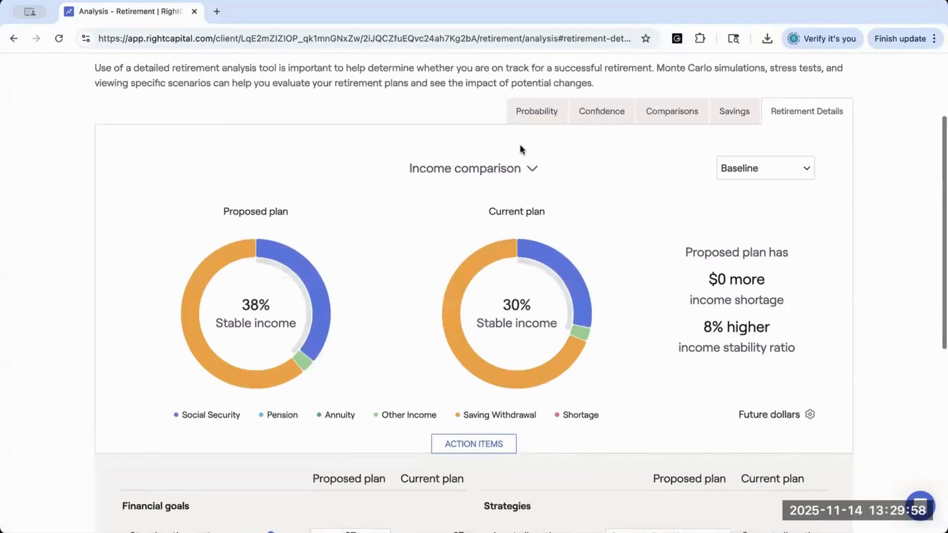
left_click(520, 166)
left_click(520, 189)
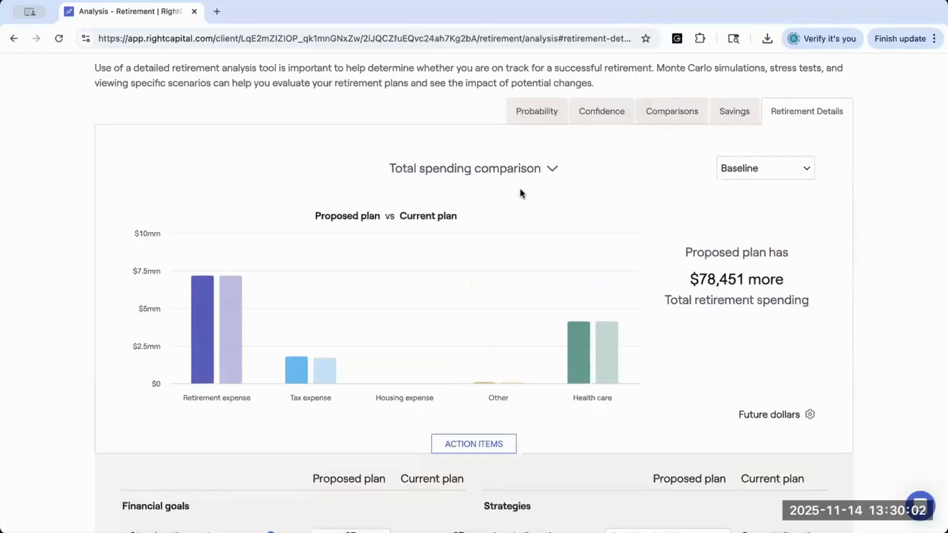
Step: Show the income sources of the proposed plan again and return the chart to Income comparison
scroll(520, 192, "up", 2)
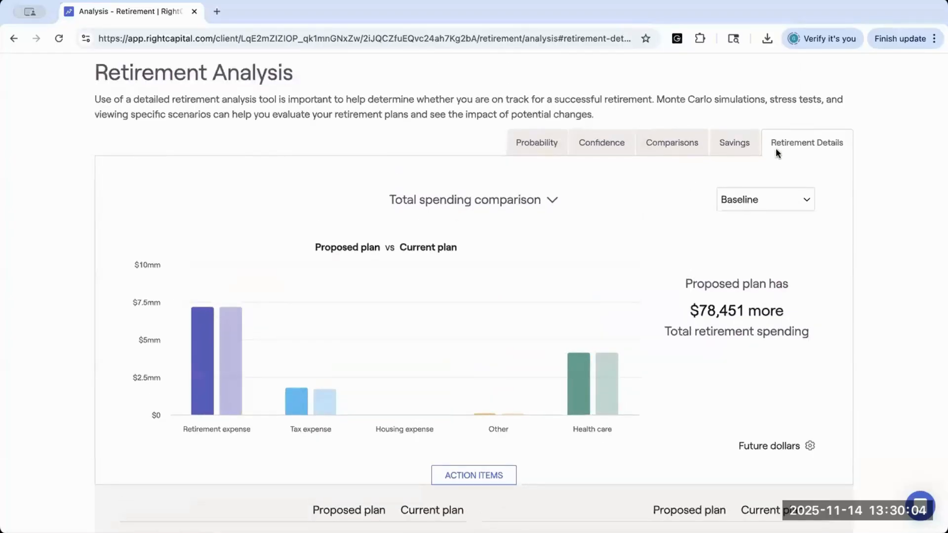
left_click(537, 200)
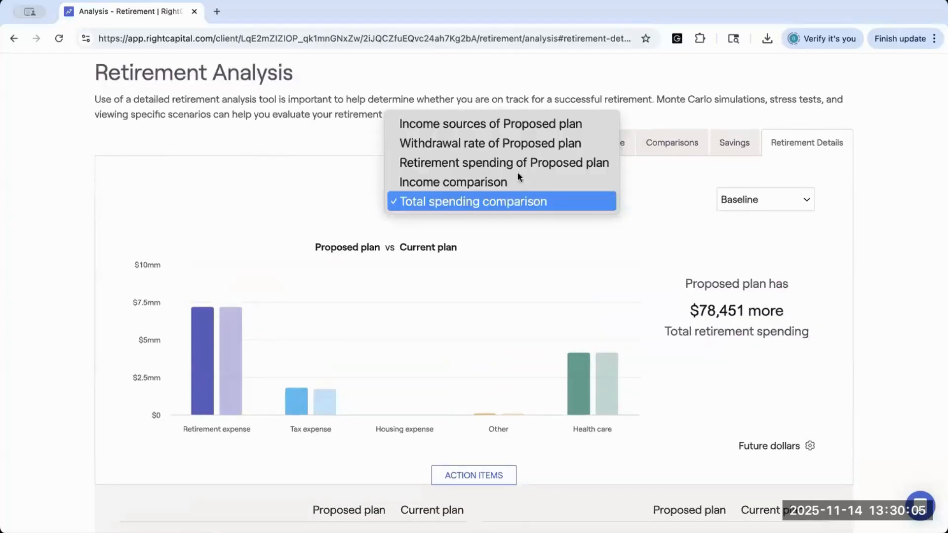
left_click(505, 123)
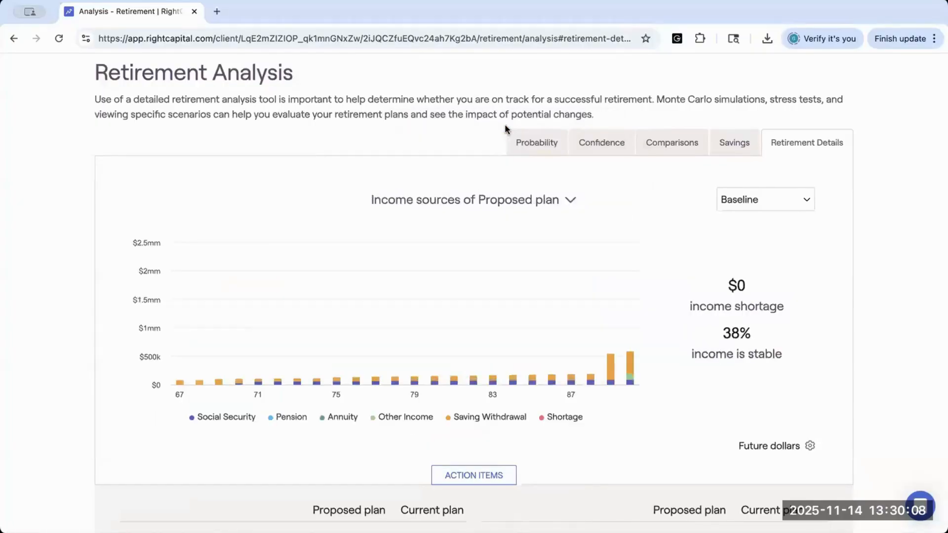
left_click(525, 201)
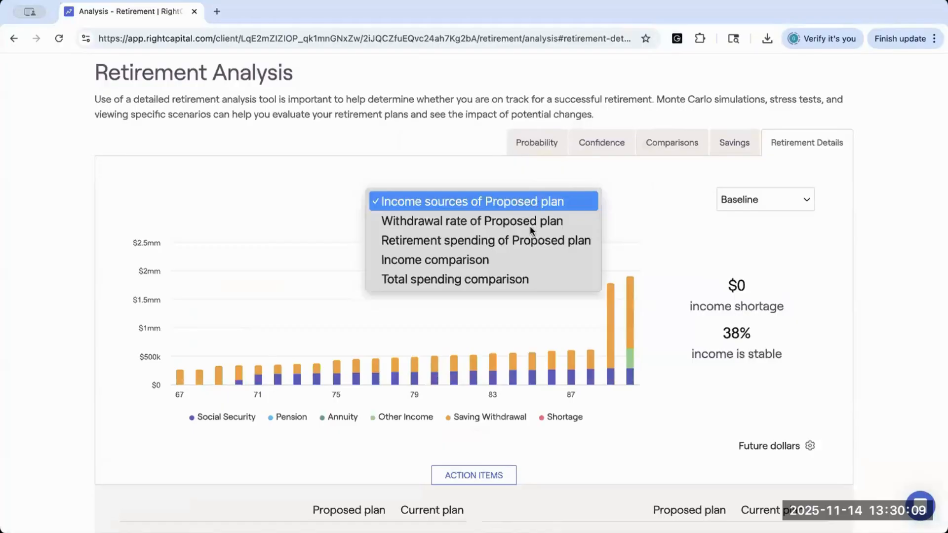
left_click(526, 260)
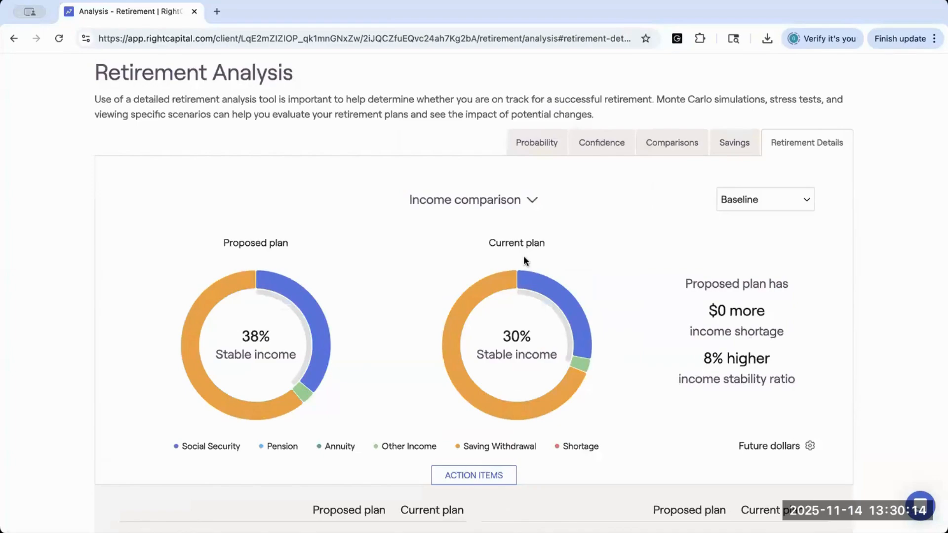
Step: Open the retirement cash flows and examine the proposed plan's waterfall map of inflows and expenses
scroll(464, 168, "up", 2)
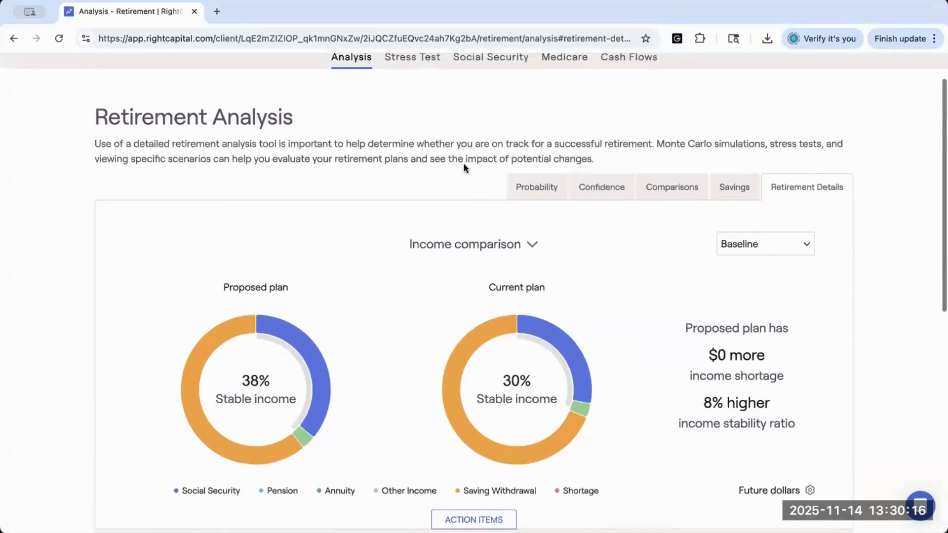
scroll(463, 167, "up", 1)
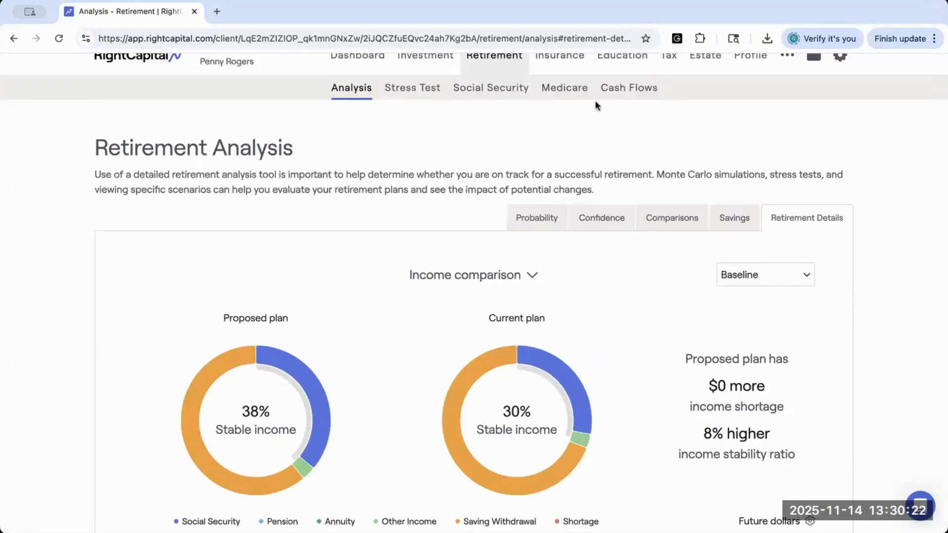
left_click(619, 98)
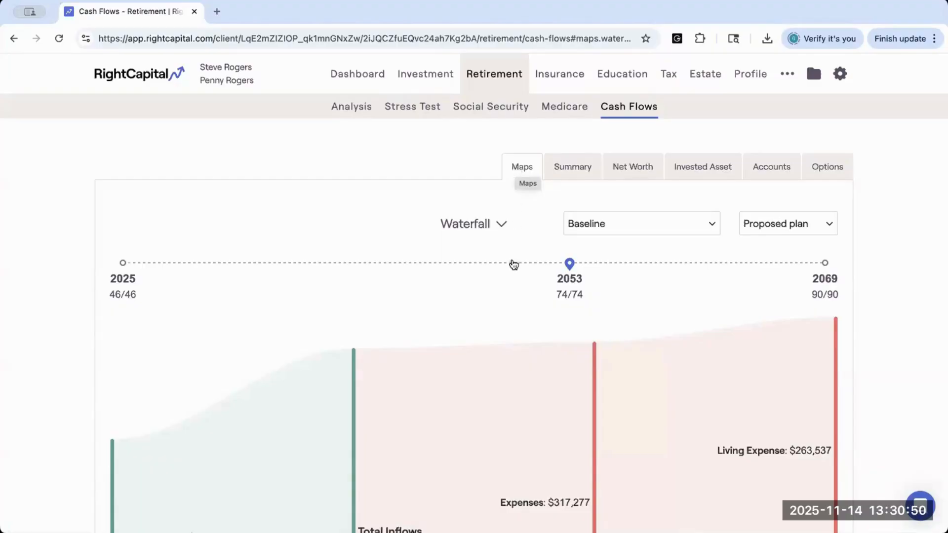
scroll(500, 307, "down", 2)
scroll(500, 304, "down", 1)
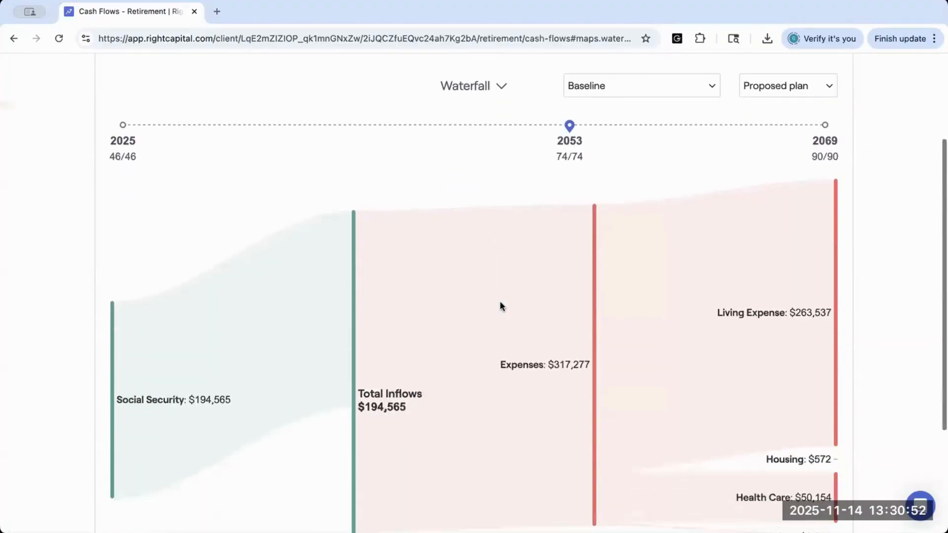
scroll(500, 303, "down", 1)
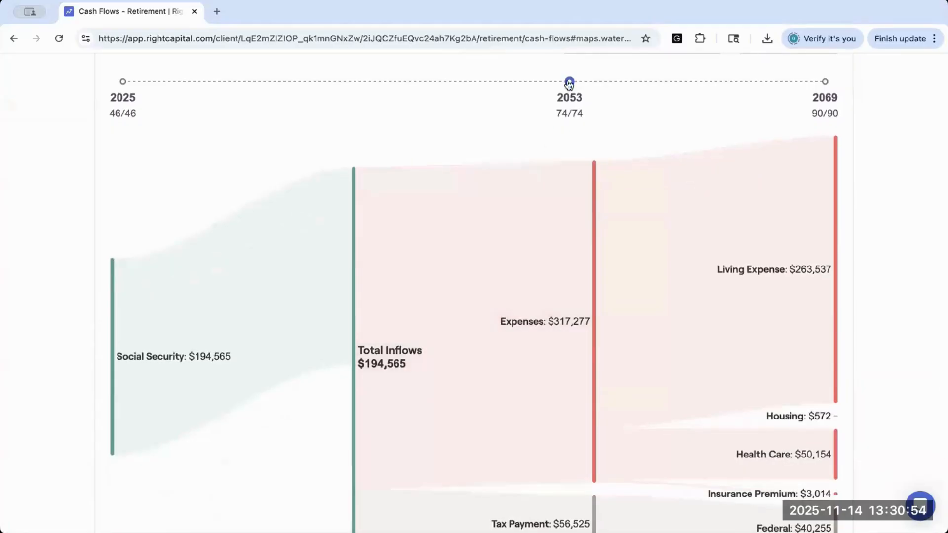
Step: Set the waterfall map's year to 2051 and expand the Social Security inflow into each spouse's retirement benefit
mouse_move(569, 82)
left_mouse_down()
mouse_move(478, 86)
mouse_move(534, 86)
left_mouse_up()
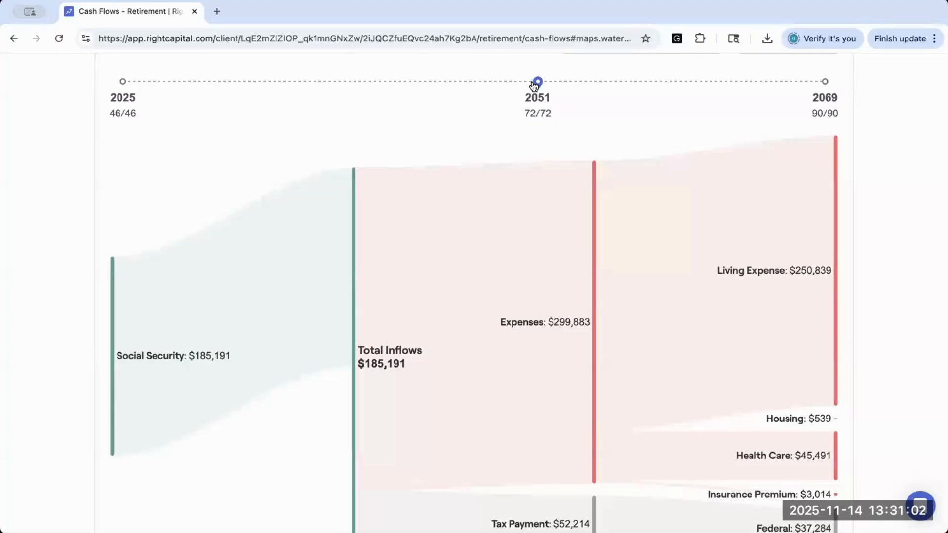
scroll(427, 138, "down", 1)
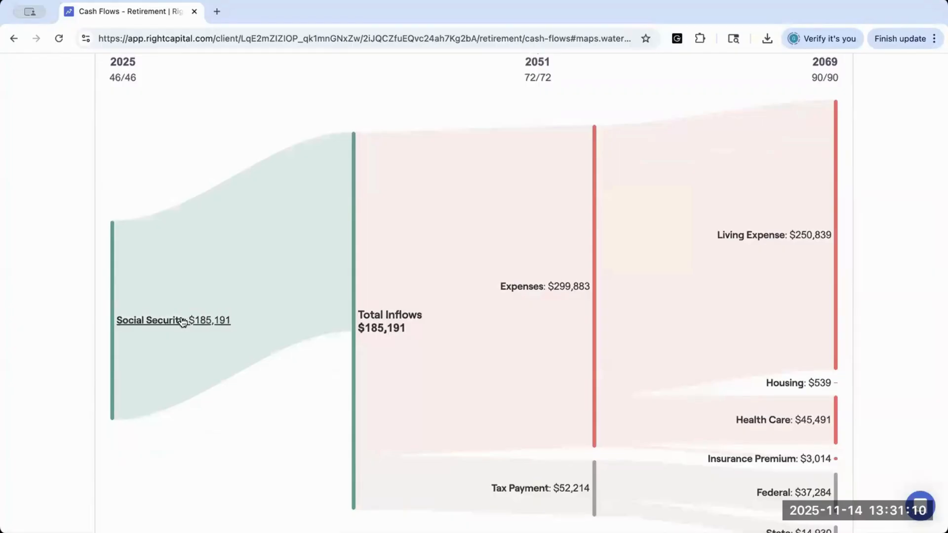
left_click(182, 320)
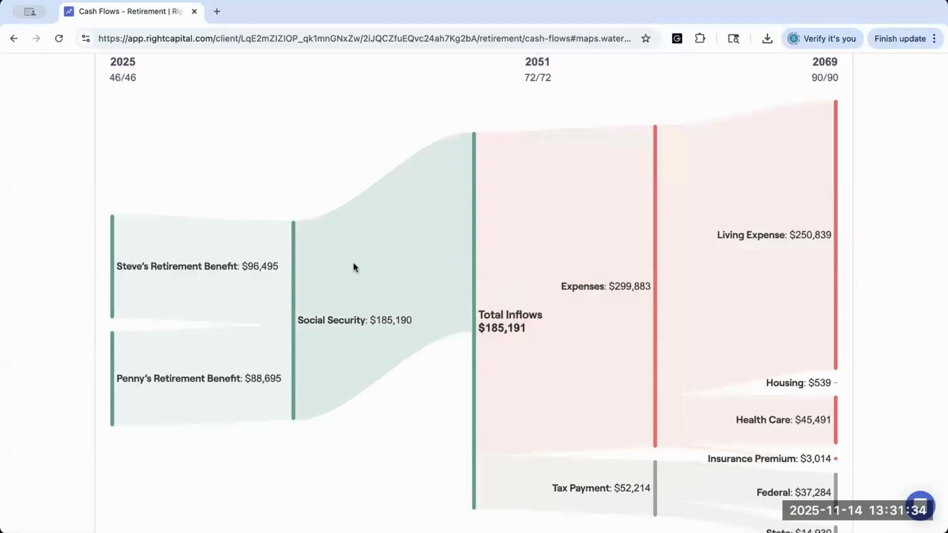
Step: Collapse the Social Security inflow, set the waterfall map's year to 2054 and examine the breakdown of the Planned Distribution inflow
left_click(373, 322)
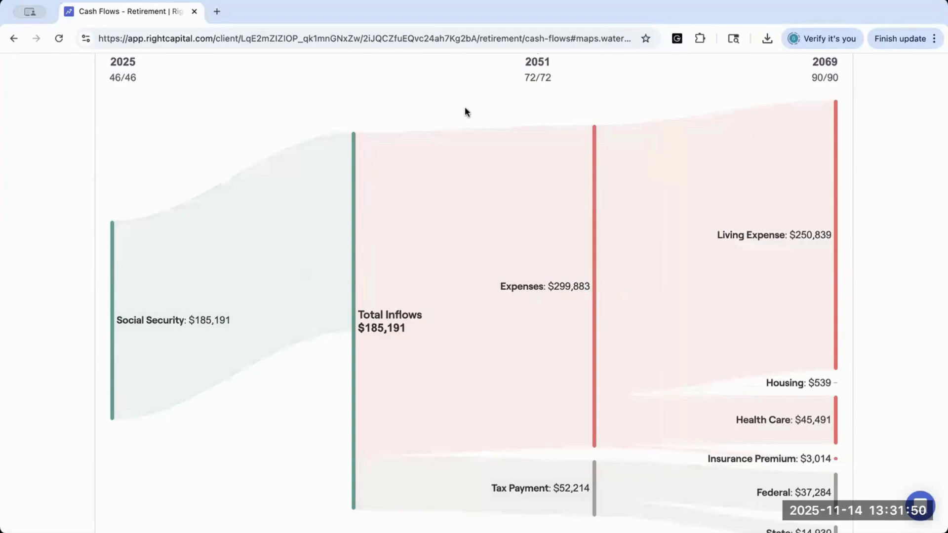
scroll(465, 111, "up", 2)
left_click(579, 143)
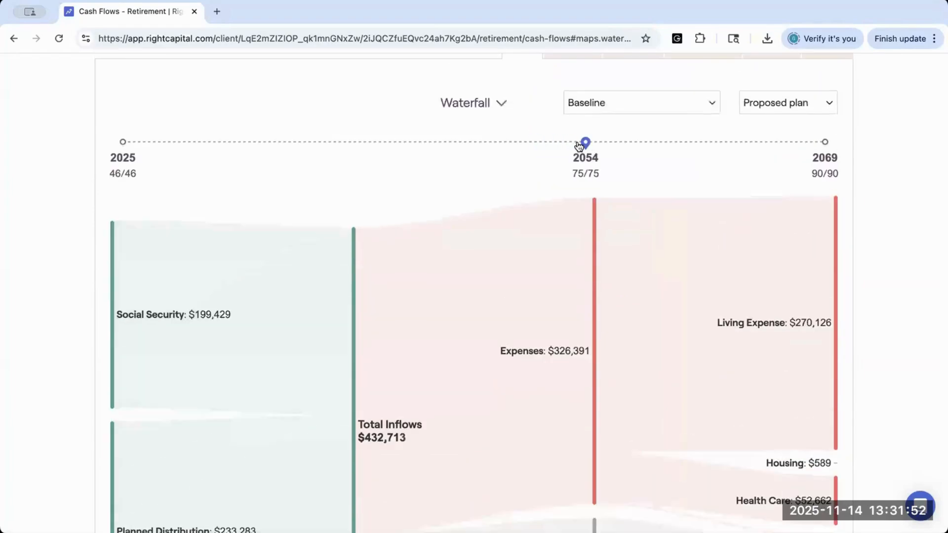
scroll(518, 242, "down", 1)
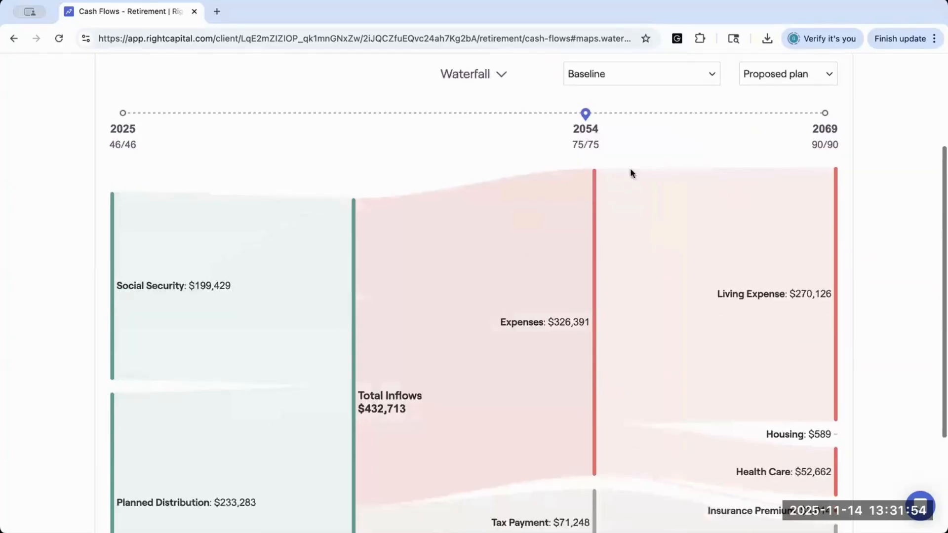
scroll(630, 173, "down", 1)
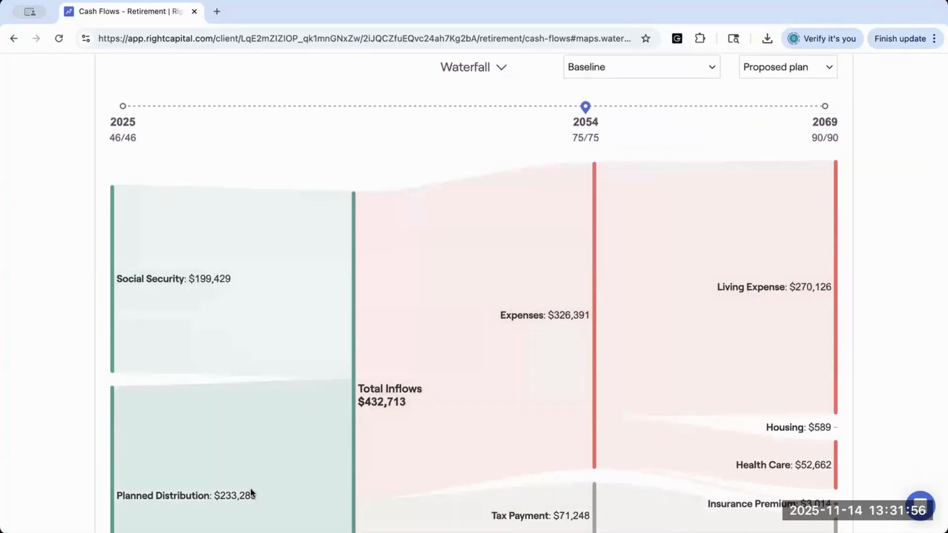
left_click(171, 496)
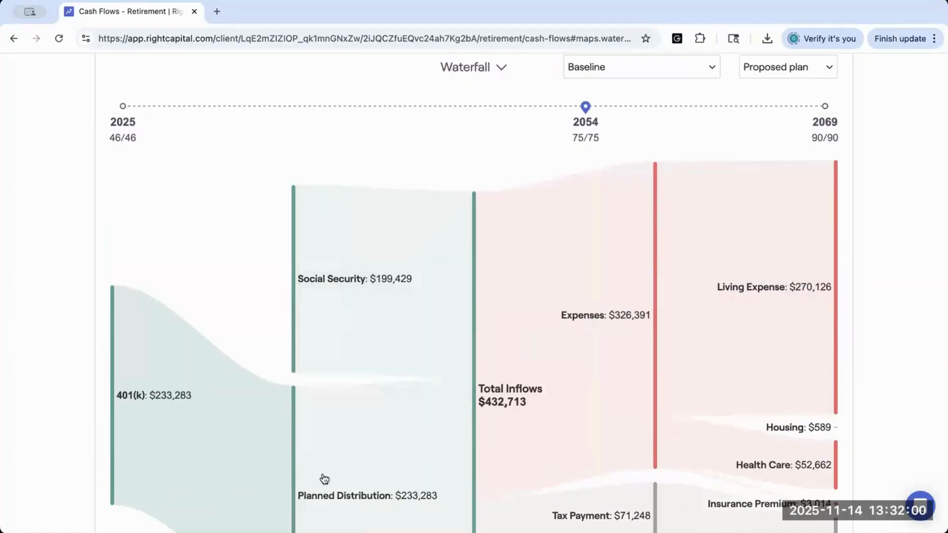
left_click(338, 495)
Step: Set the waterfall map's year to 2039 and examine that year's inflows, expenses, taxes and savings
scroll(406, 316, "up", 1)
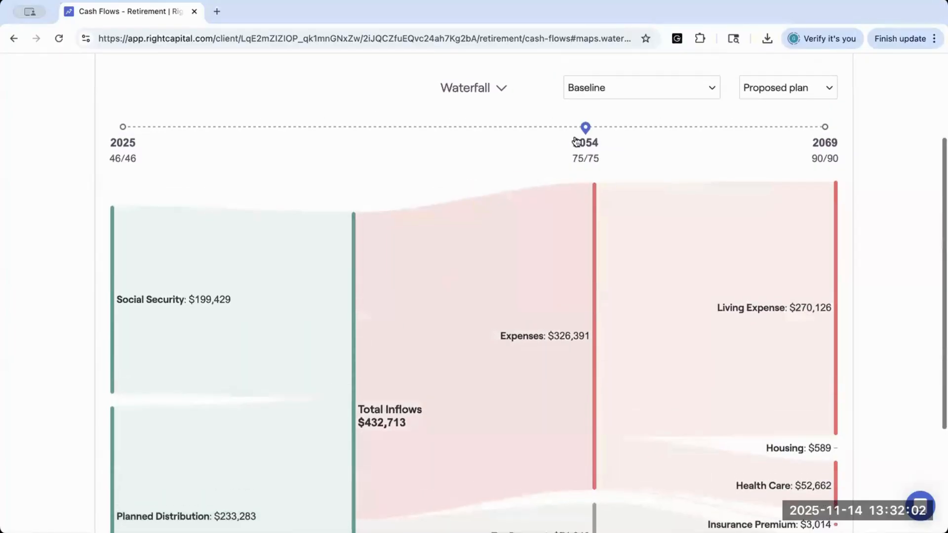
left_click_drag(586, 127, 346, 128)
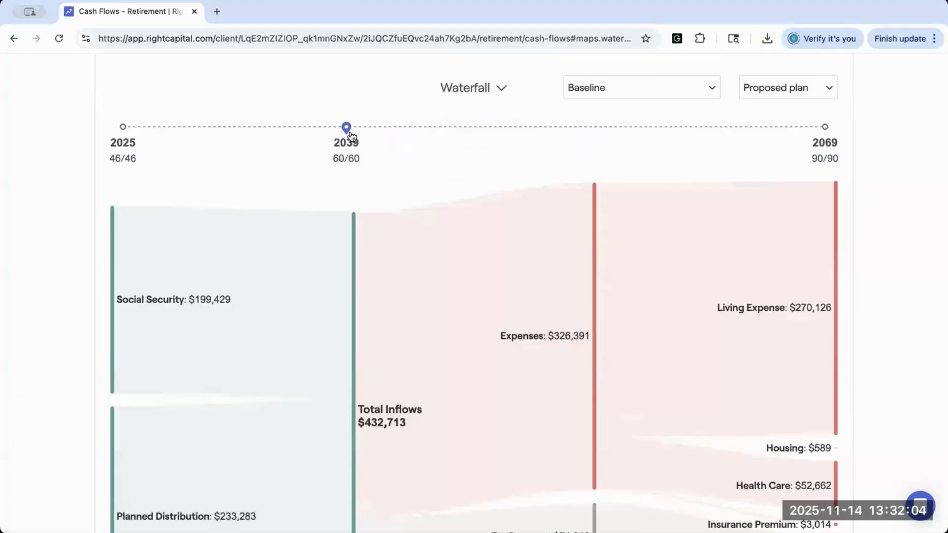
scroll(354, 323, "down", 3)
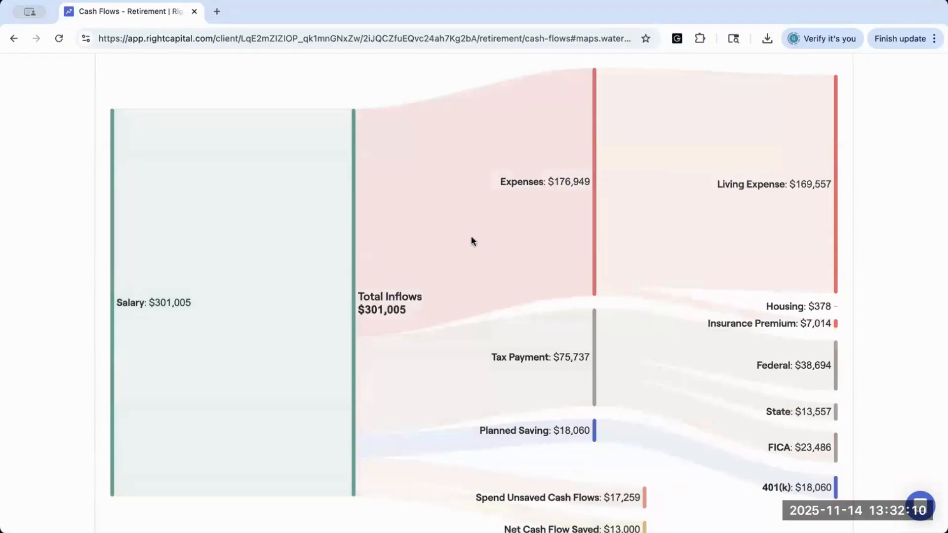
scroll(471, 238, "up", 5)
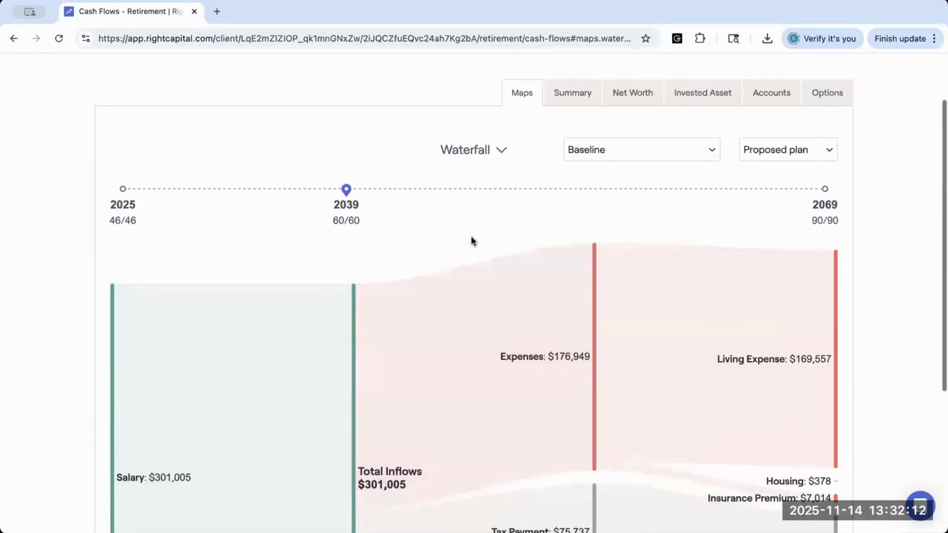
Step: Open the cash flow summary, review its Income Inflows breakdown by year through 2051, and return to the overall summary
left_click(582, 92)
scroll(427, 187, "down", 1)
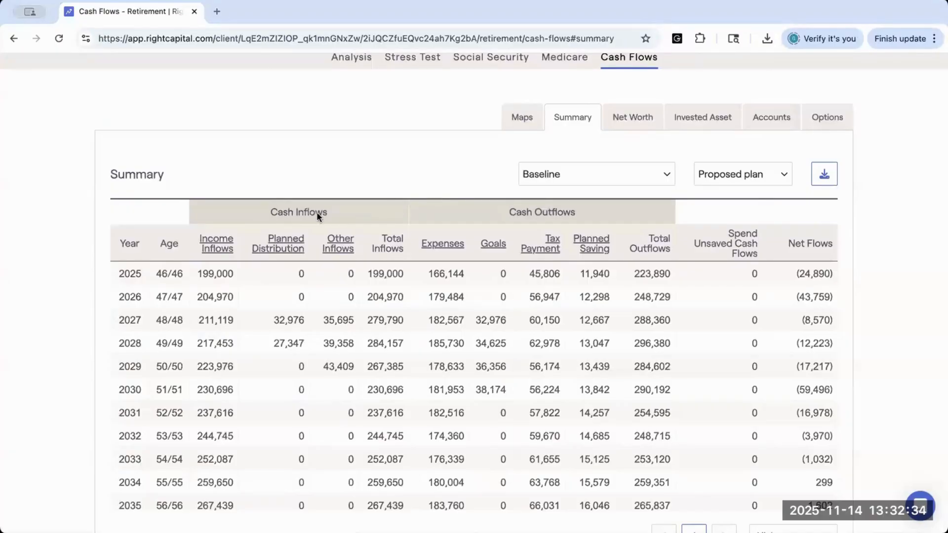
left_click(212, 249)
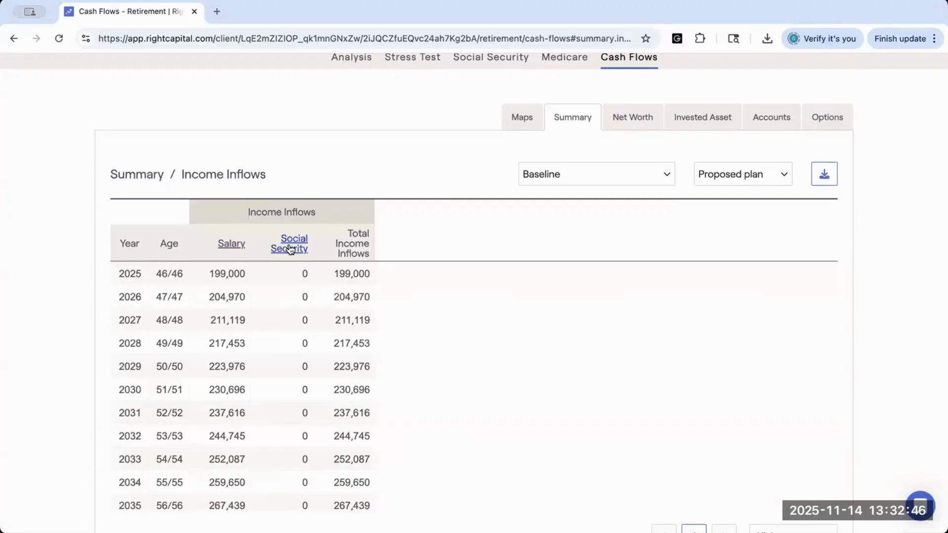
scroll(268, 389, "down", 3)
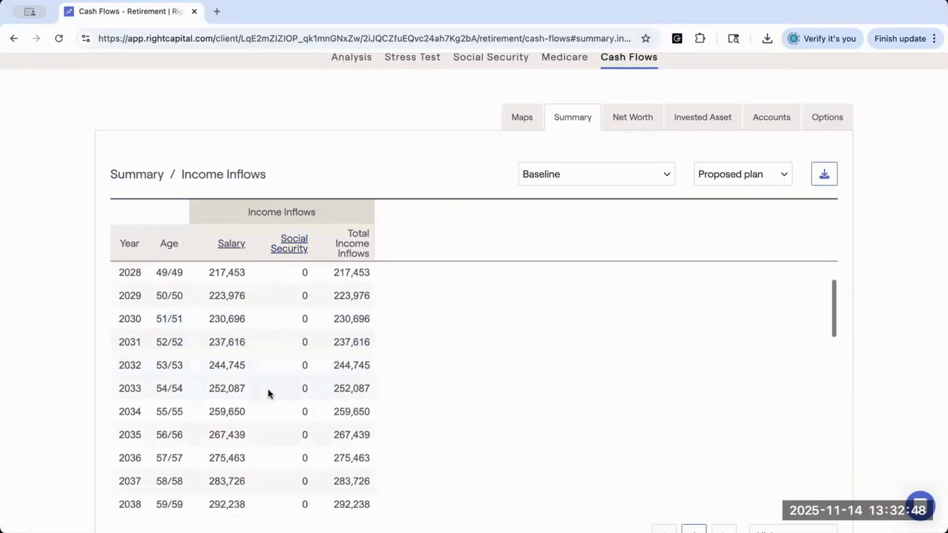
scroll(267, 389, "down", 2)
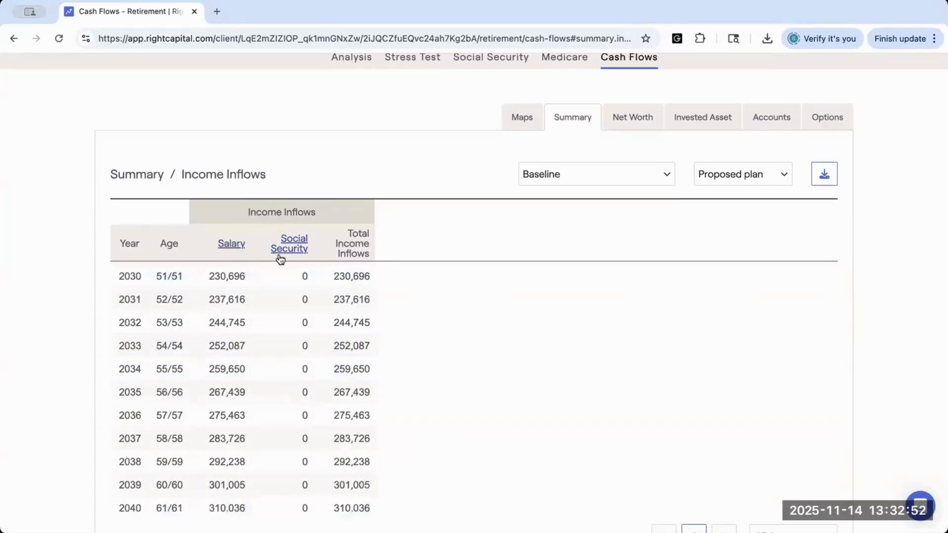
scroll(274, 349, "down", 7)
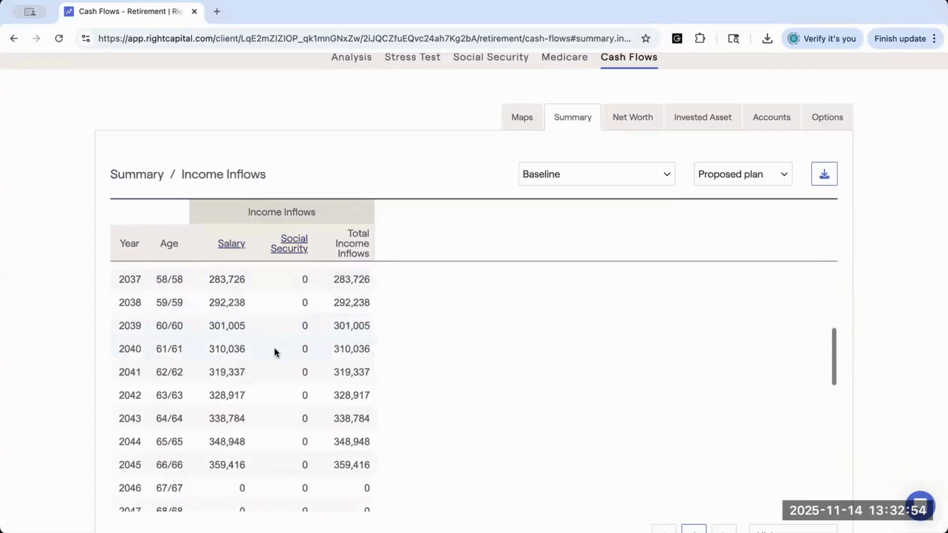
scroll(273, 347, "down", 4)
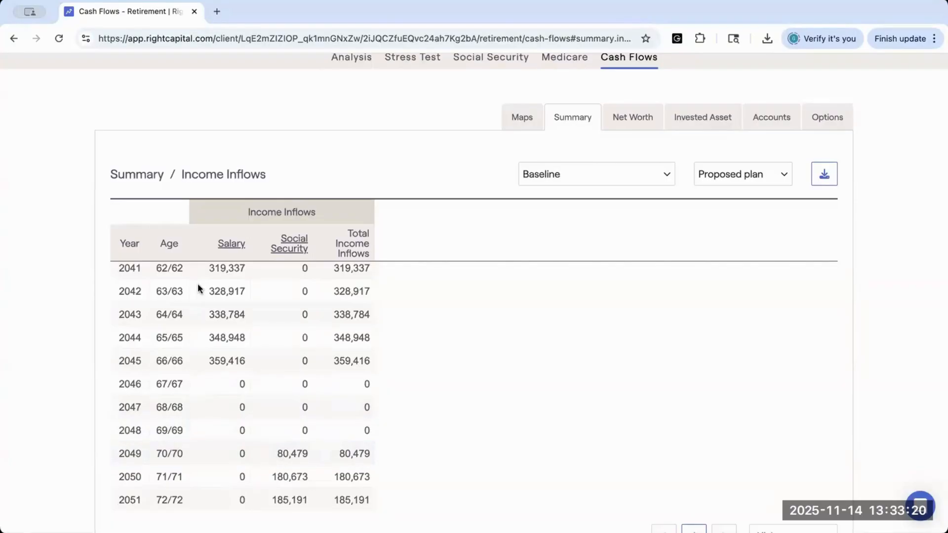
left_click(140, 176)
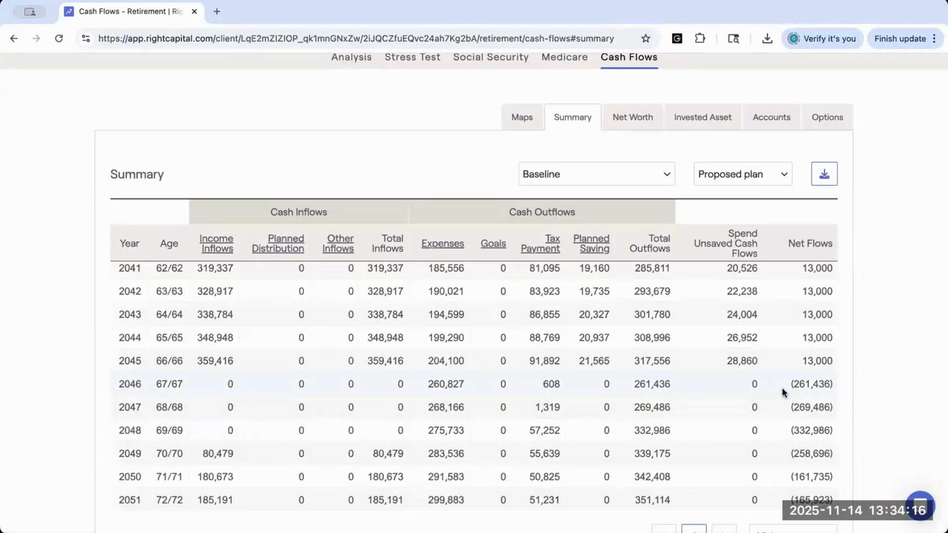
Step: Show the withdrawals from accounts by year and examine the taxable and 401(k)/403(b) withdrawals around the start of retirement
left_click(775, 124)
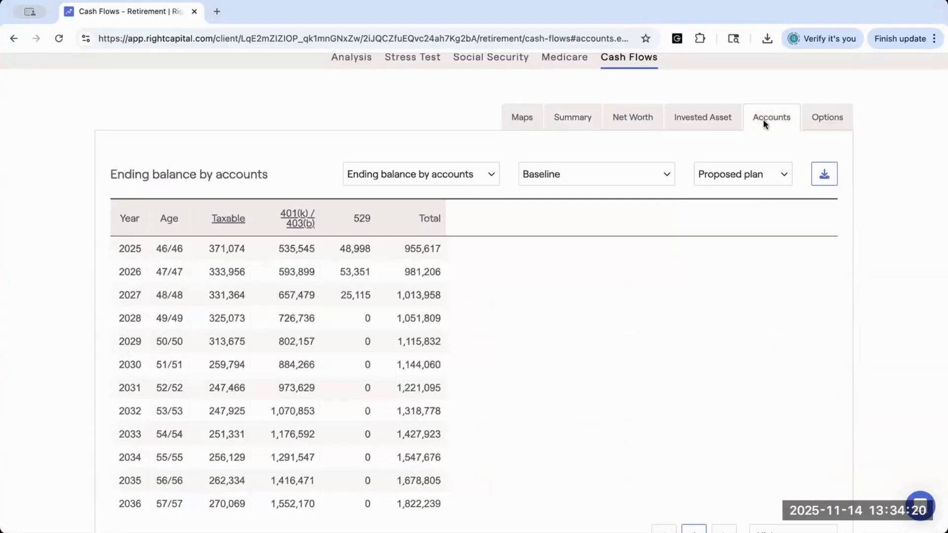
left_click(486, 172)
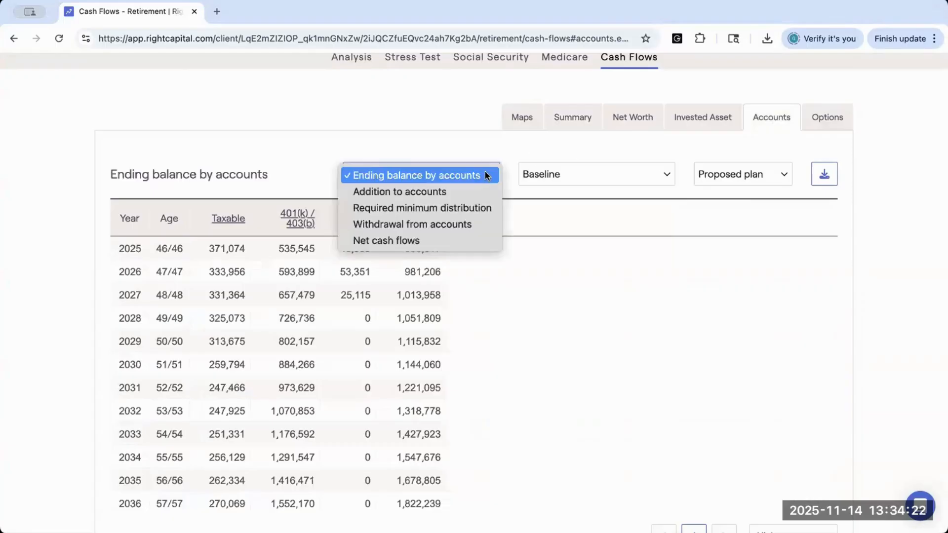
left_click(469, 224)
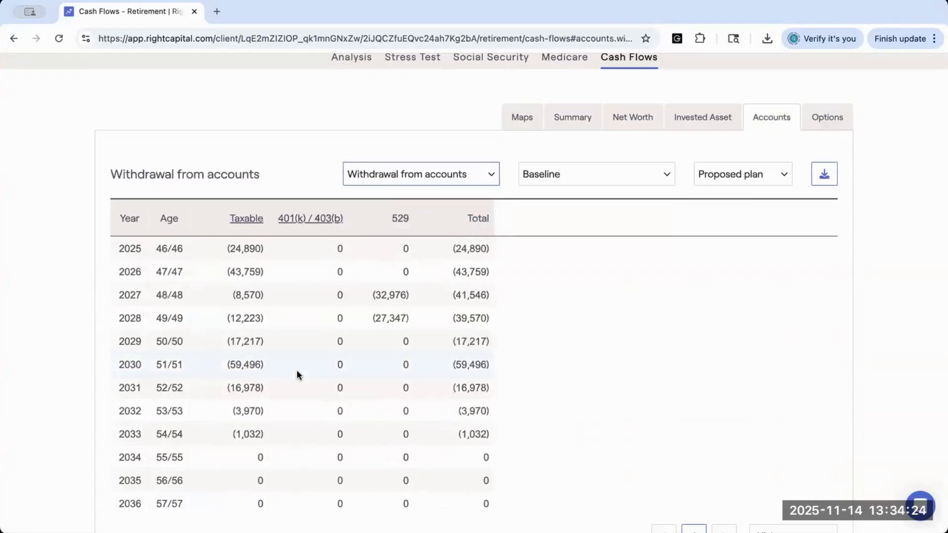
scroll(297, 374, "down", 7)
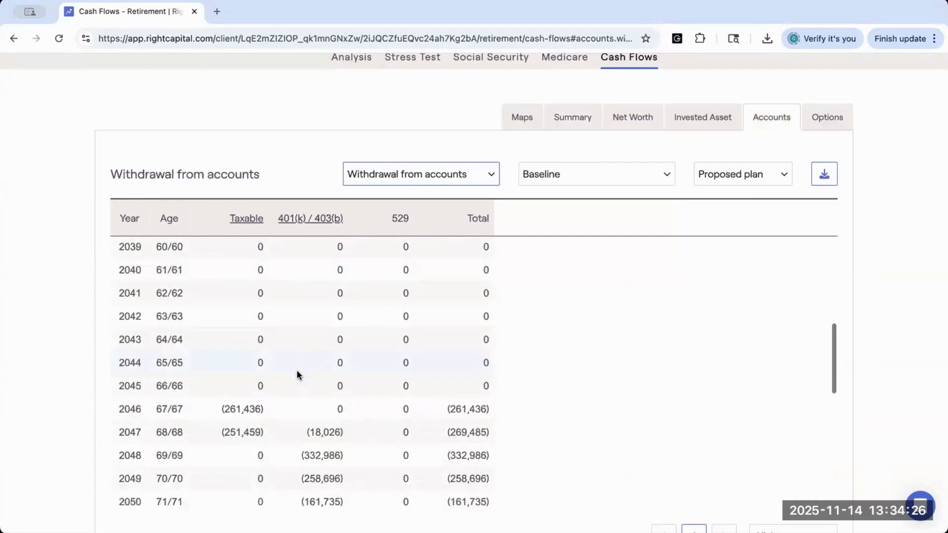
scroll(297, 374, "down", 1)
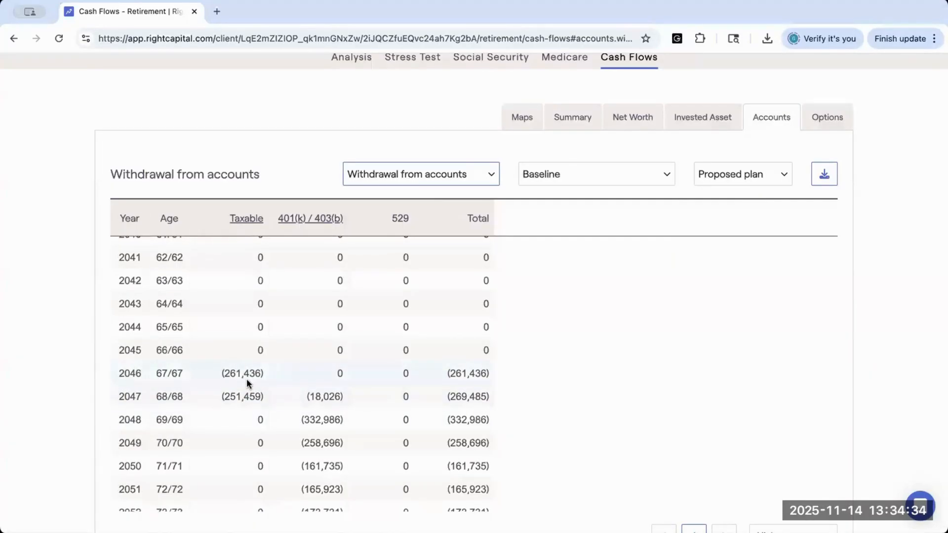
scroll(266, 371, "down", 1)
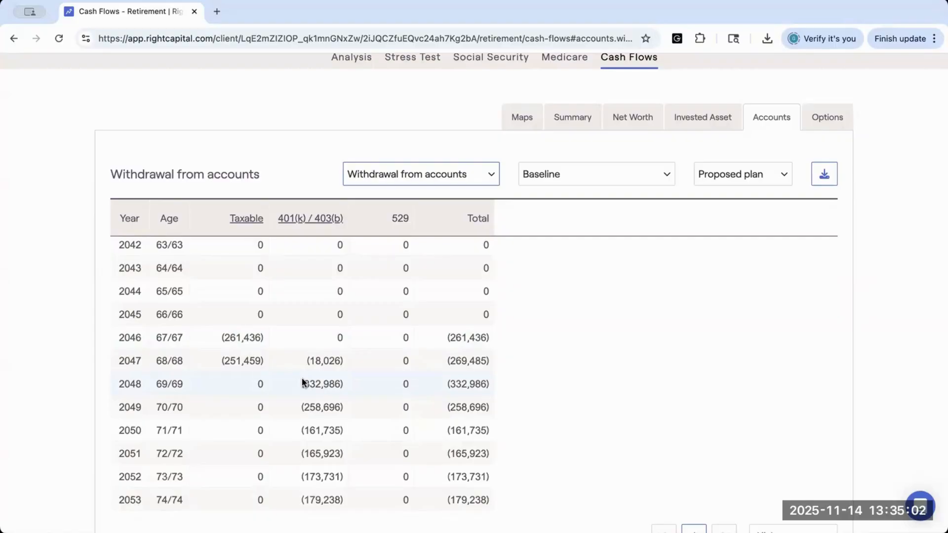
scroll(450, 296, "up", 5)
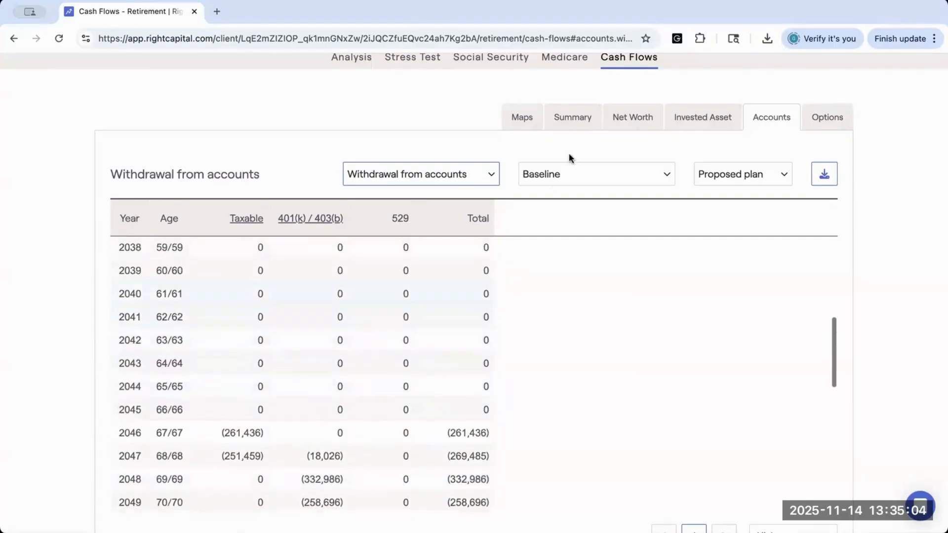
Step: Open the client's methodology settings and view the available withdrawal sequence options, keeping Taxable, tax-deferred, tax-free
mouse_move(843, 74)
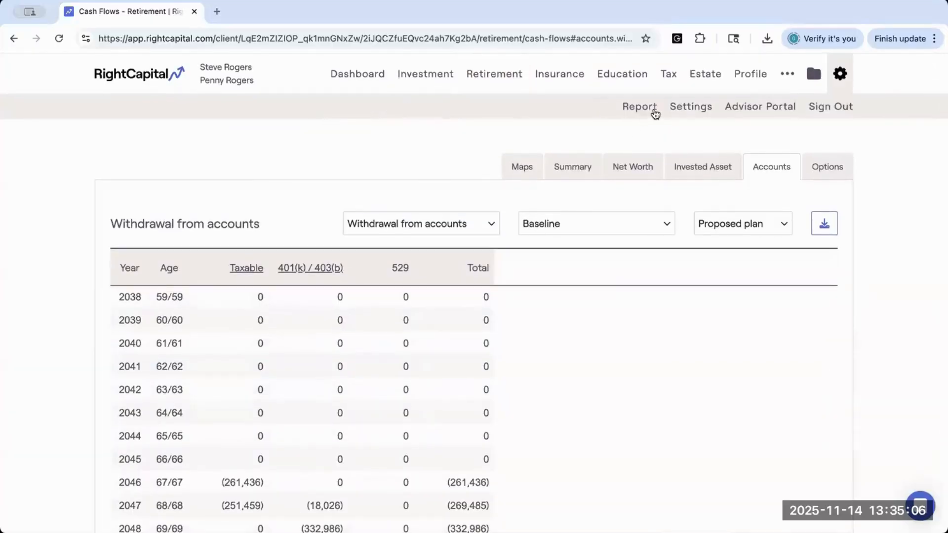
left_click(682, 111)
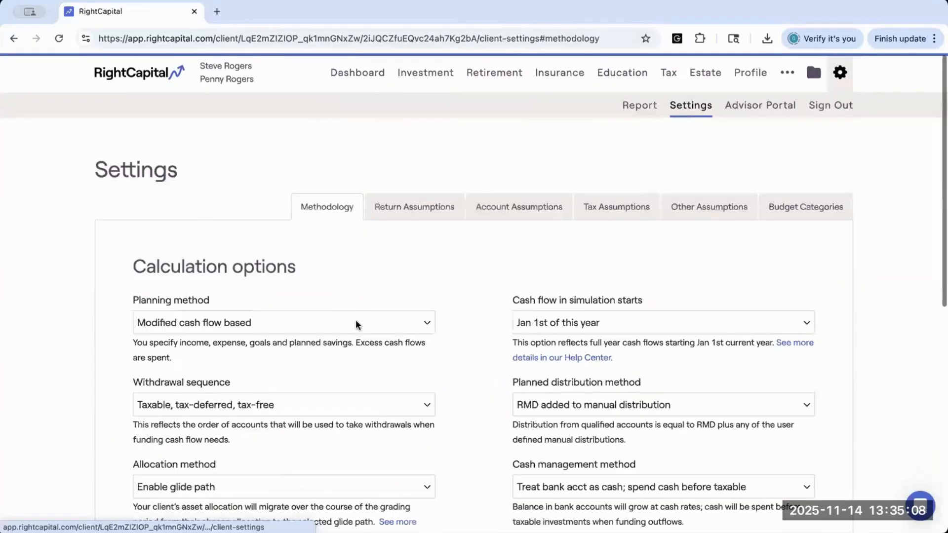
scroll(152, 364, "down", 1)
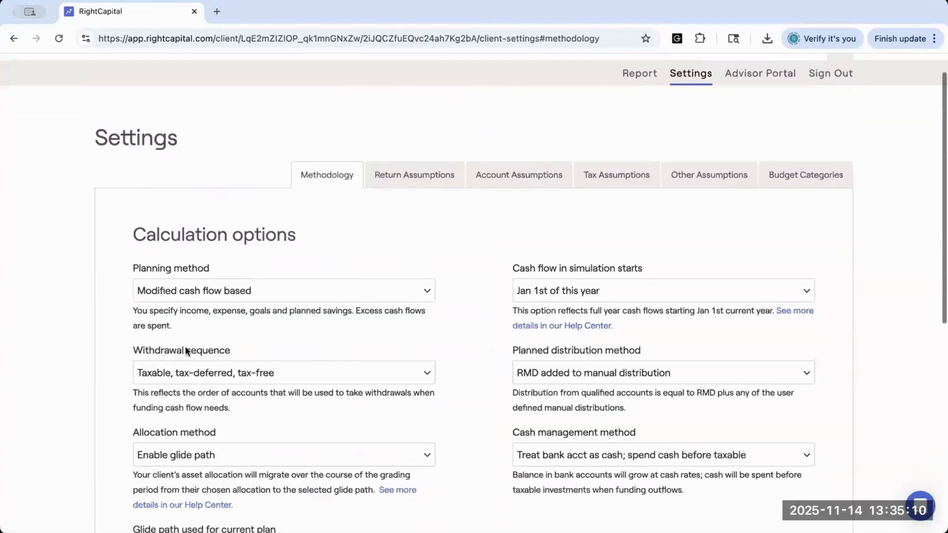
scroll(178, 350, "down", 1)
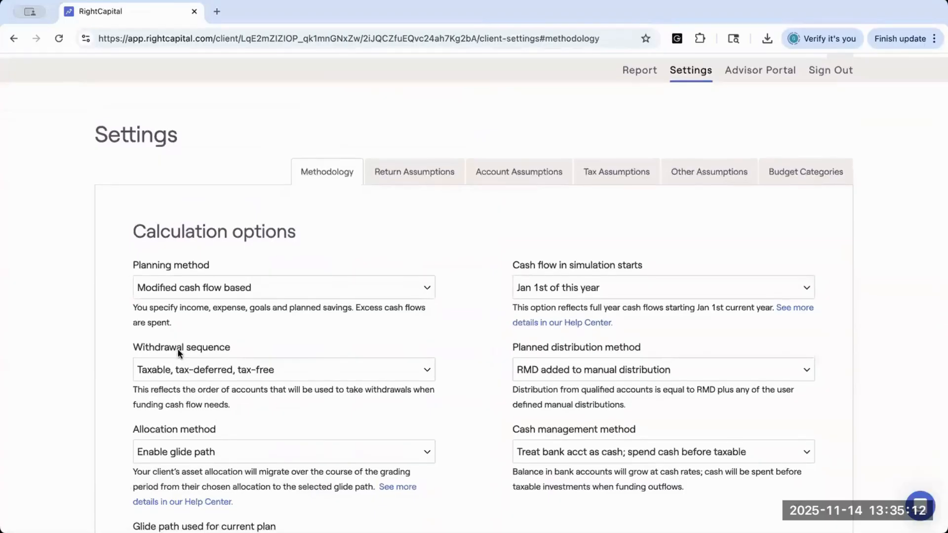
left_click(250, 369)
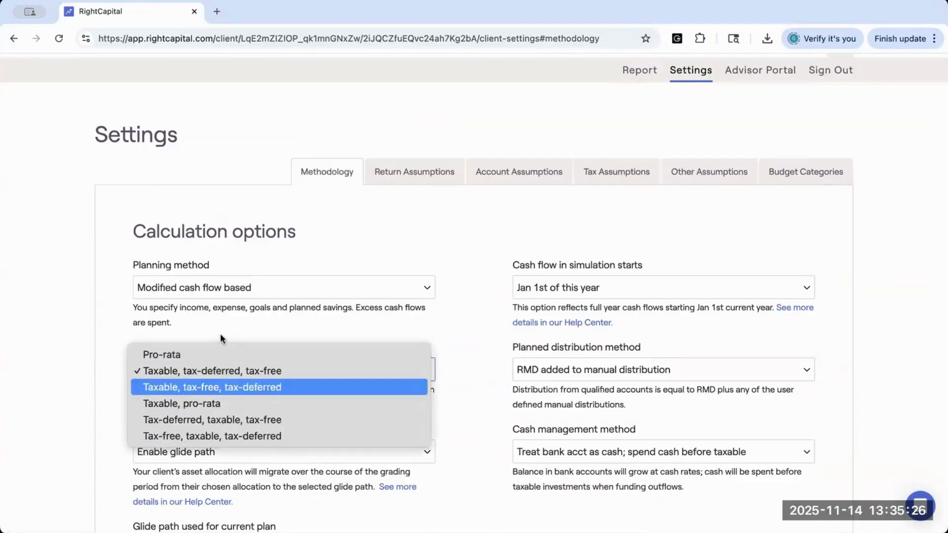
left_click(328, 339)
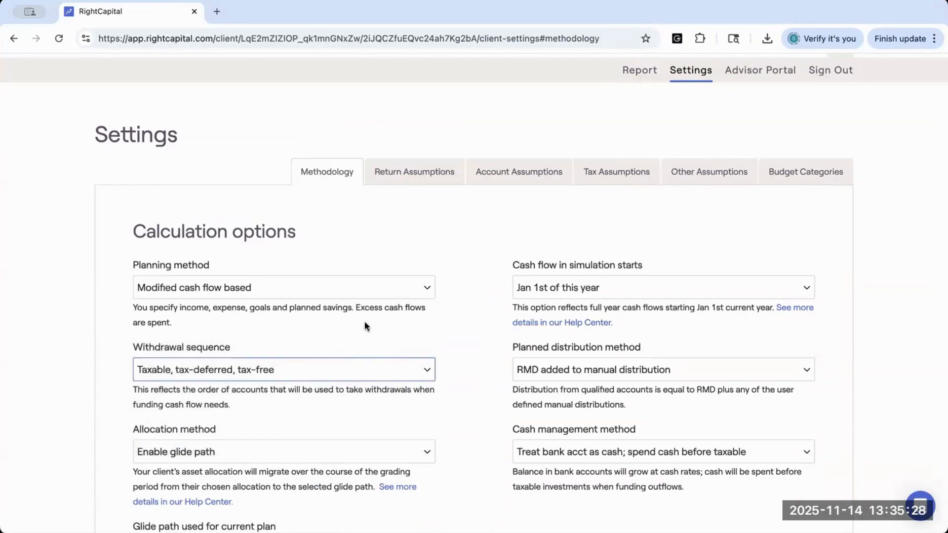
Step: Return to the retirement cash flow summary and break the income inflows down to each spouse's Social Security retirement benefit
scroll(387, 229, "up", 2)
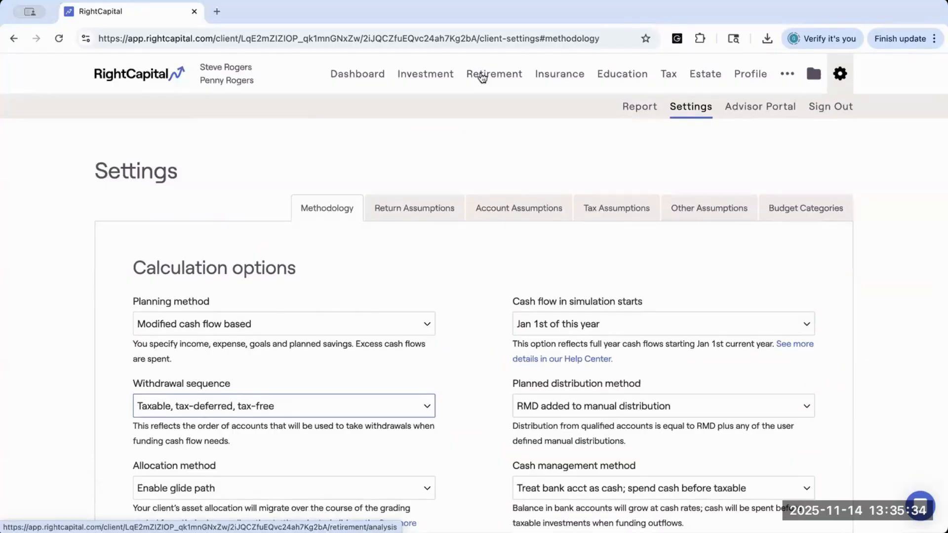
left_click(506, 72)
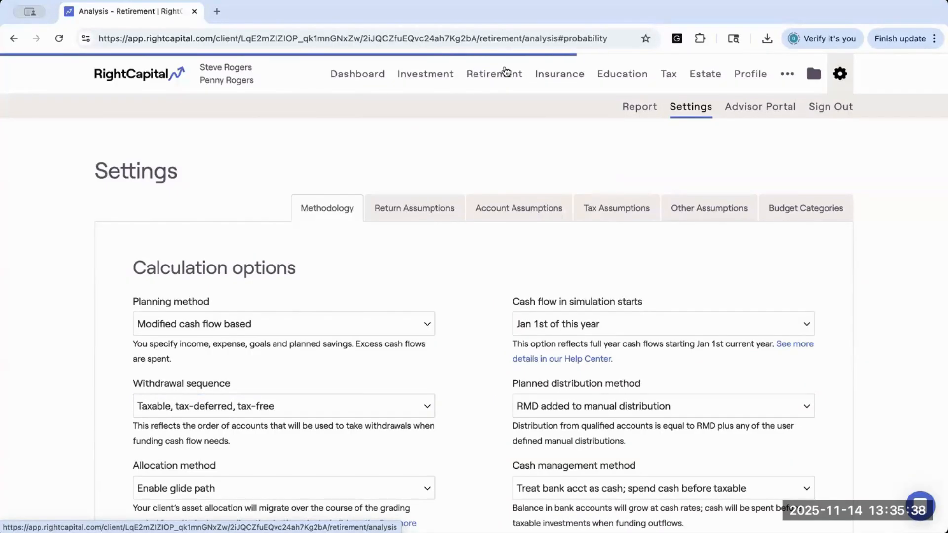
left_click(634, 89)
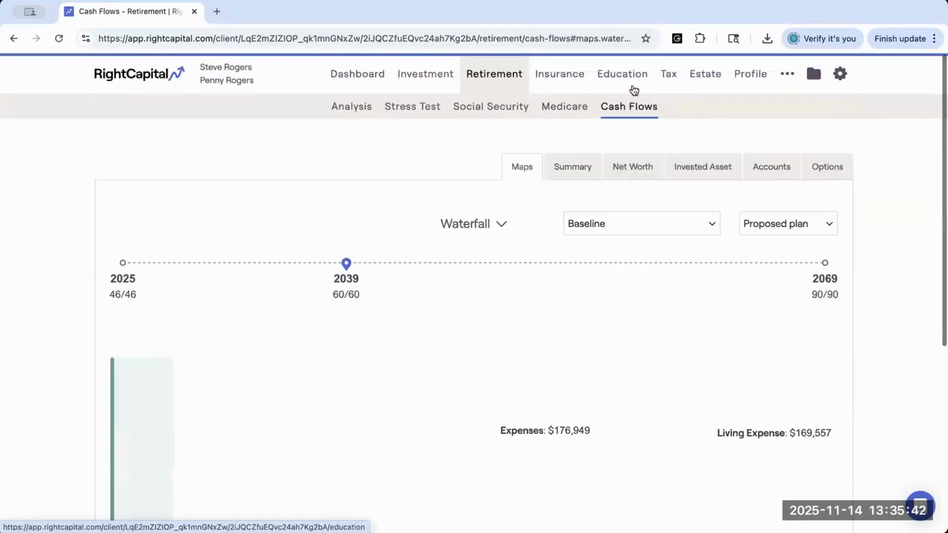
left_click(569, 165)
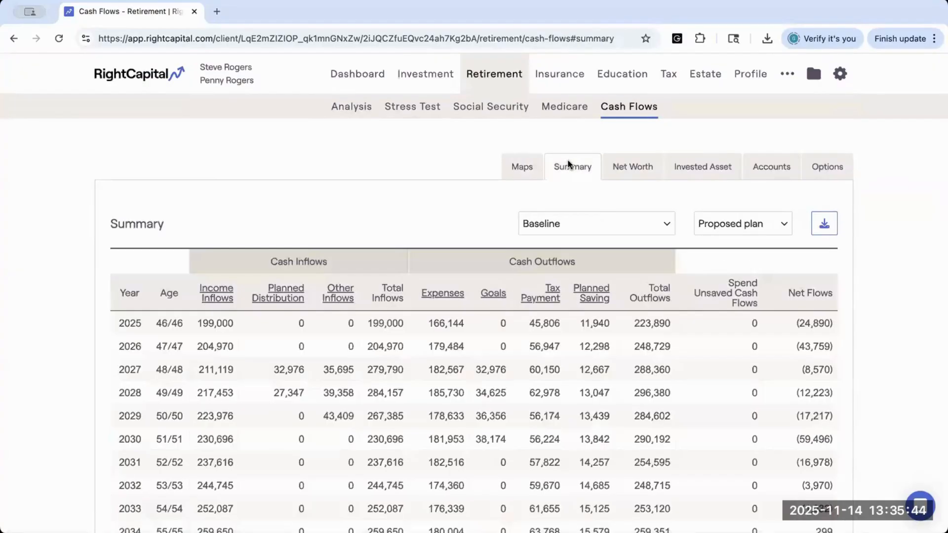
left_click(210, 296)
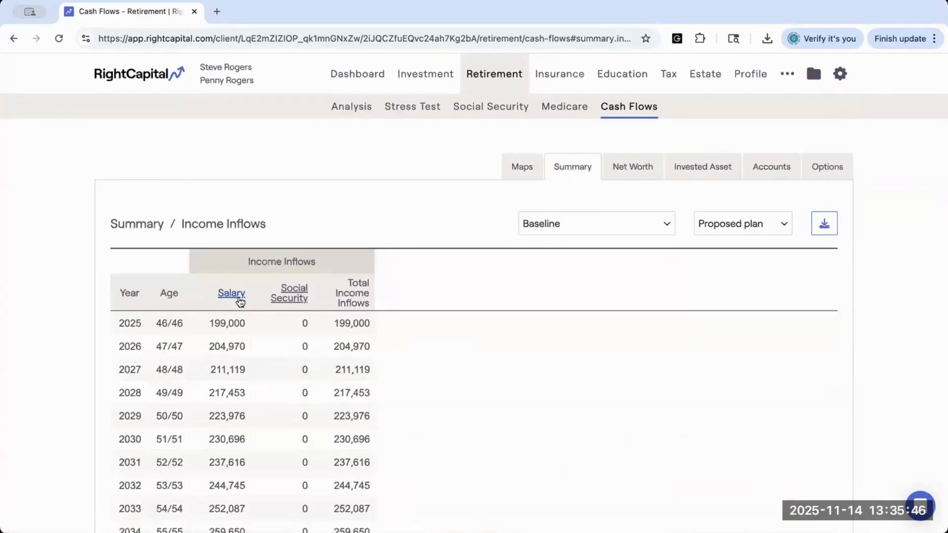
left_click(289, 299)
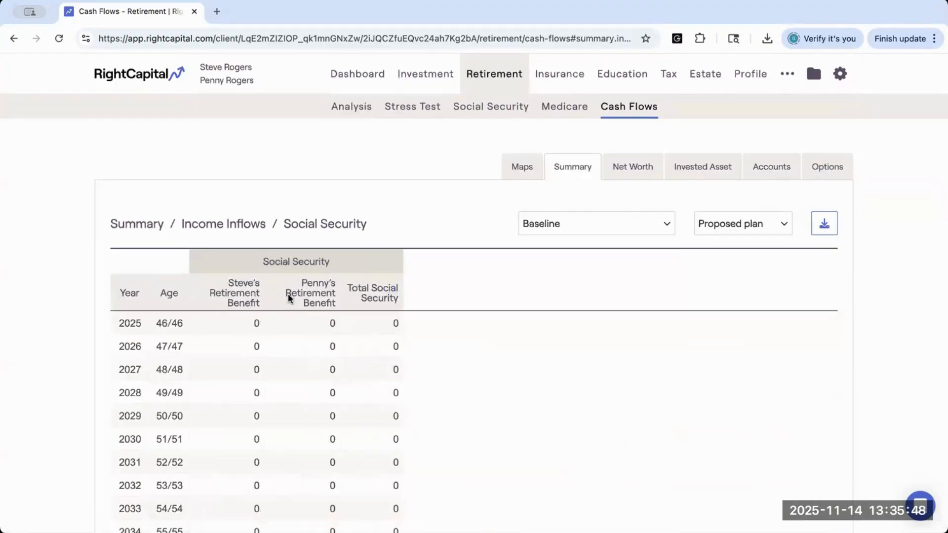
Step: Examine each spouse's yearly Social Security retirement benefit around age 70 and in the years that follow
scroll(286, 437, "down", 1)
scroll(283, 422, "down", 9)
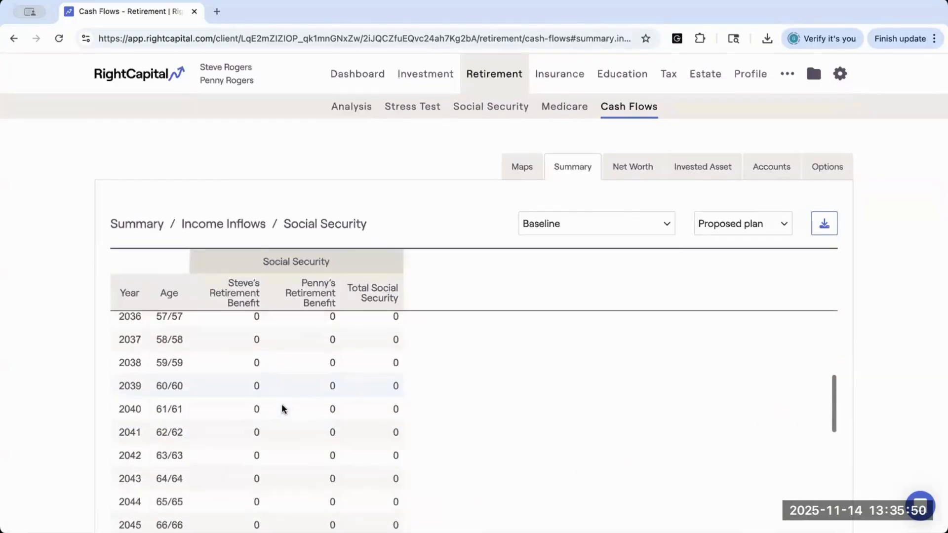
scroll(281, 409, "down", 2)
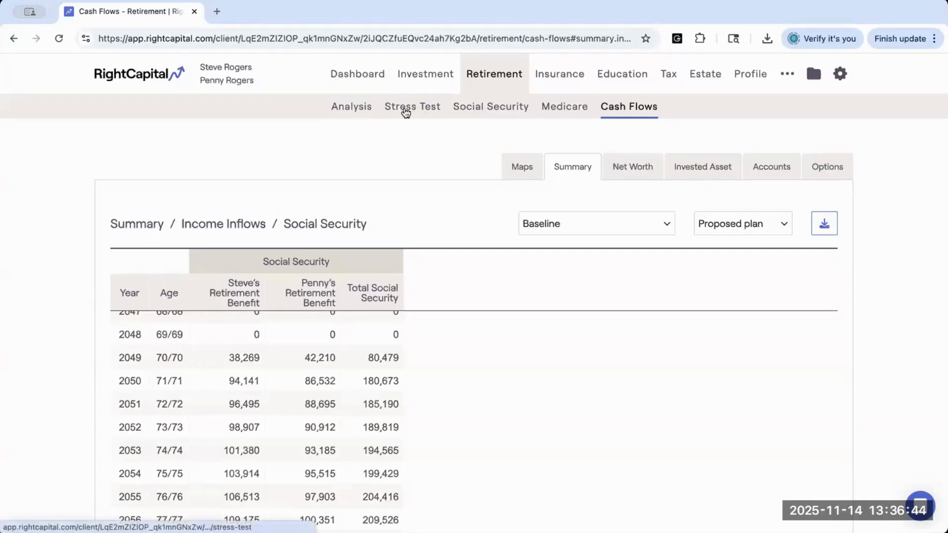
Step: Open the retirement stress test and review the probability of success for each risk along with the adjustable assumptions
left_click(406, 113)
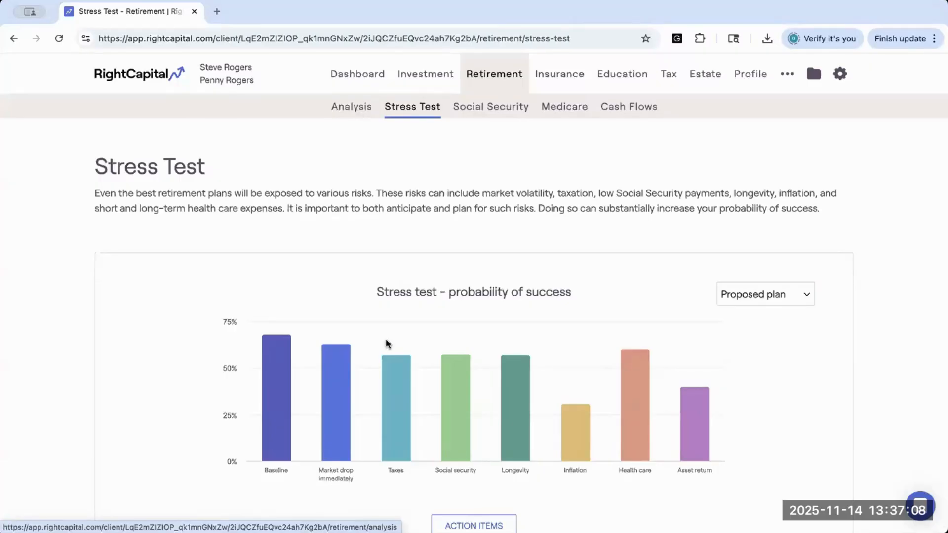
scroll(387, 342, "down", 3)
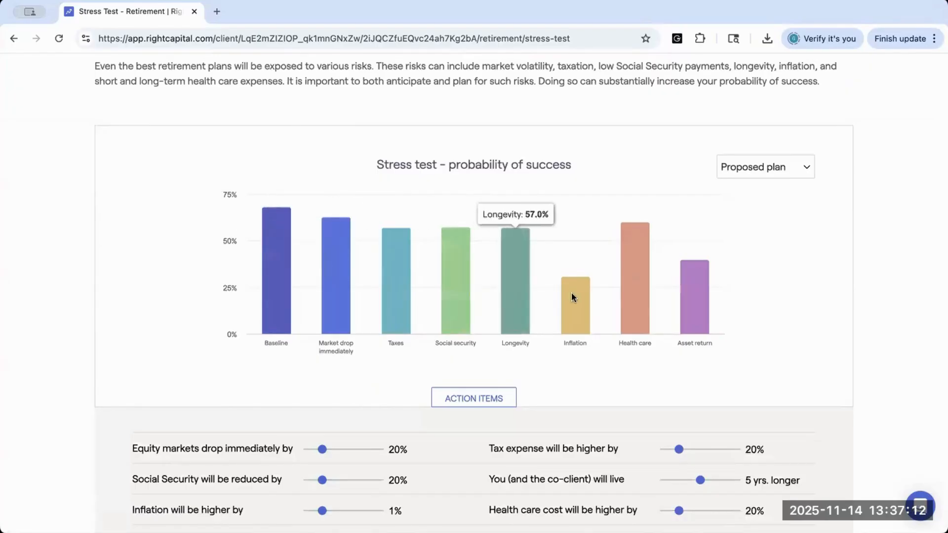
mouse_move(695, 280)
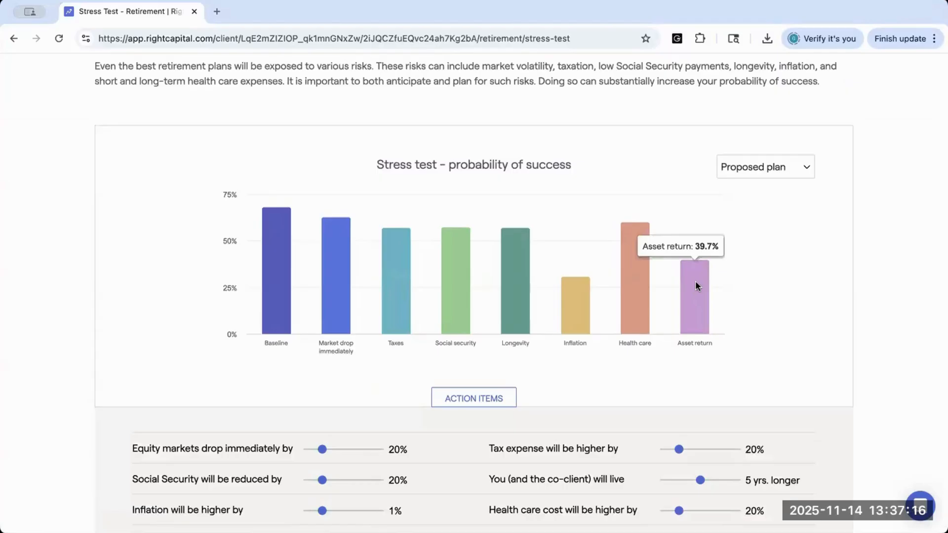
scroll(240, 422, "down", 1)
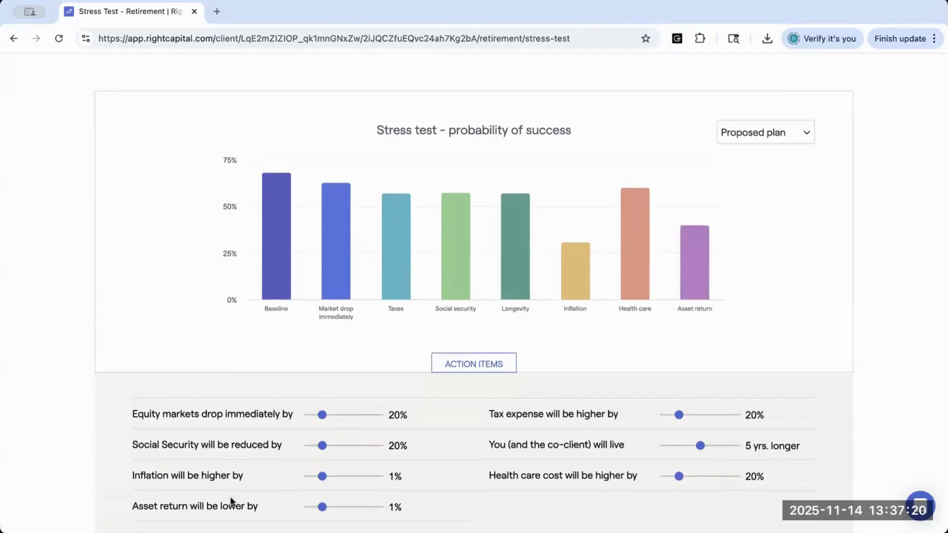
scroll(230, 501, "down", 1)
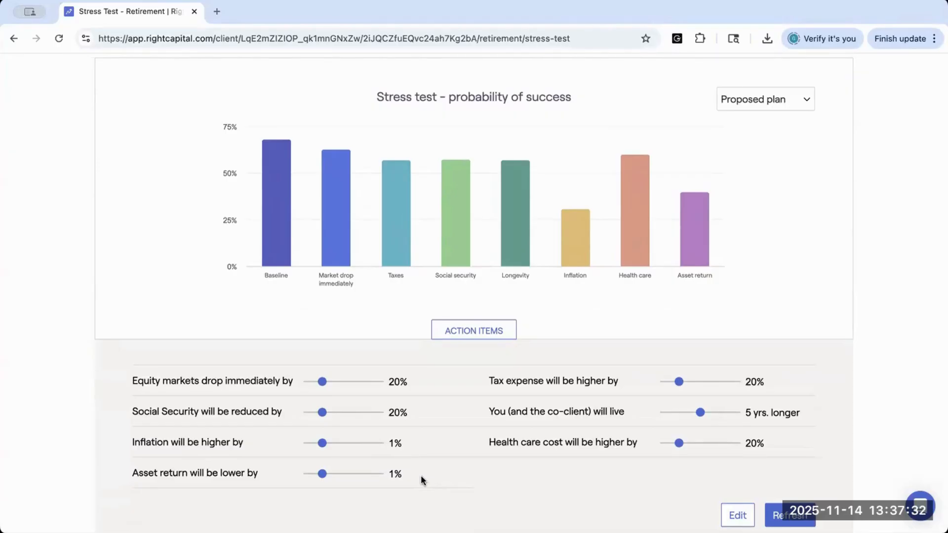
Step: Set the stress test's Social Security reduction to 30% and refresh the probability of success chart
mouse_move(289, 227)
mouse_move(320, 414)
left_mouse_down()
mouse_move(313, 414)
mouse_move(332, 414)
left_mouse_up()
left_click(779, 516)
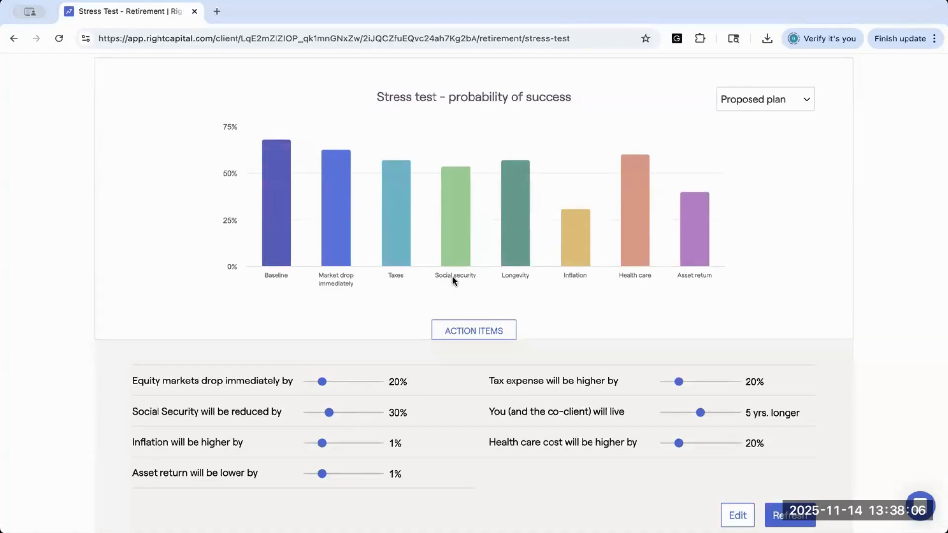
mouse_move(455, 254)
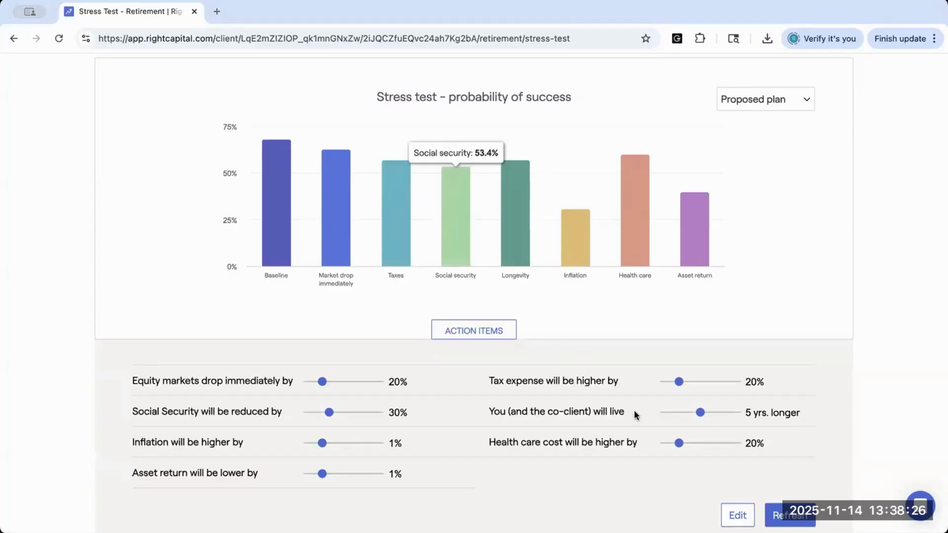
Step: Limit the stress test to Reduced Social Security by removing the market drop, tax, longevity, inflation, health care and asset return tests, and save
left_click(726, 510)
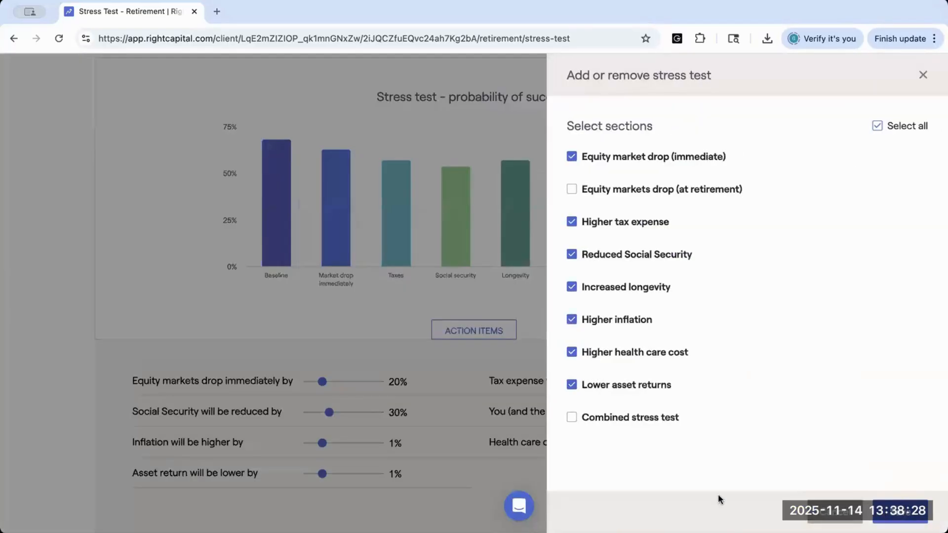
left_click(571, 156)
left_click(572, 224)
left_click(571, 287)
left_click(571, 319)
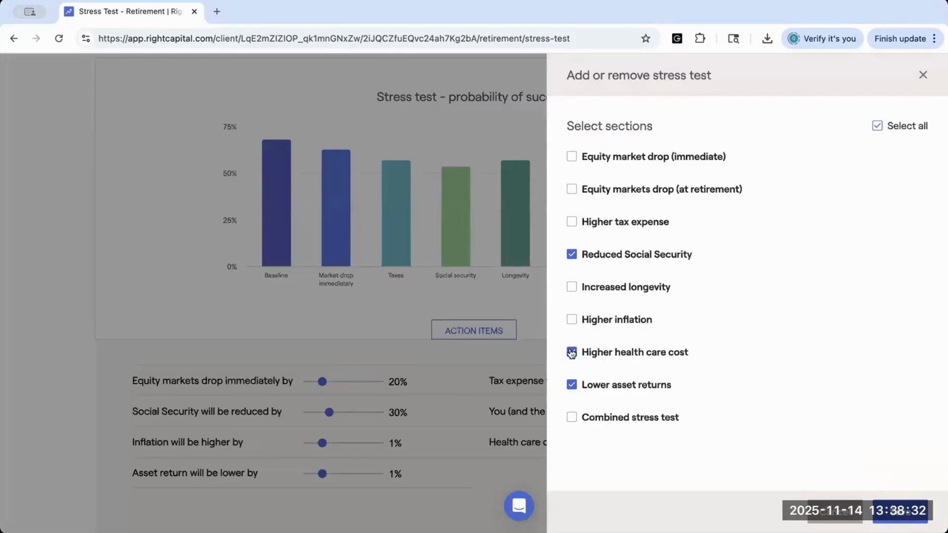
left_click(572, 385)
left_click(899, 512)
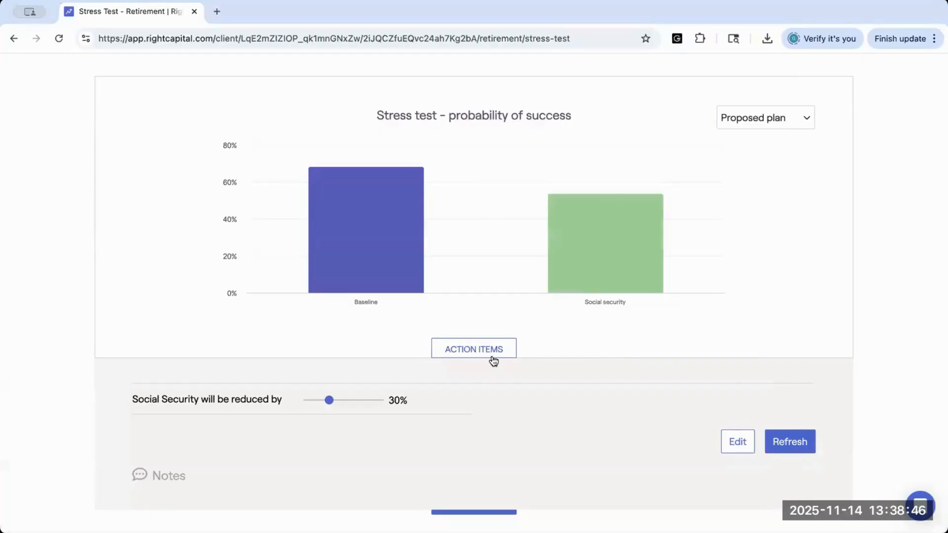
Step: Set the Social Security reduction to 90%, refresh the stress test and compare its probability of success with the baseline
mouse_move(373, 273)
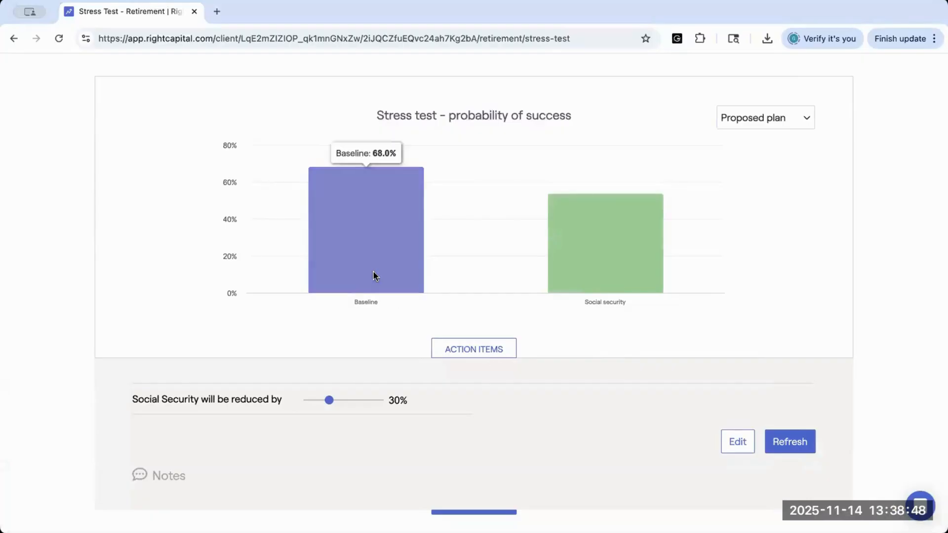
mouse_move(609, 263)
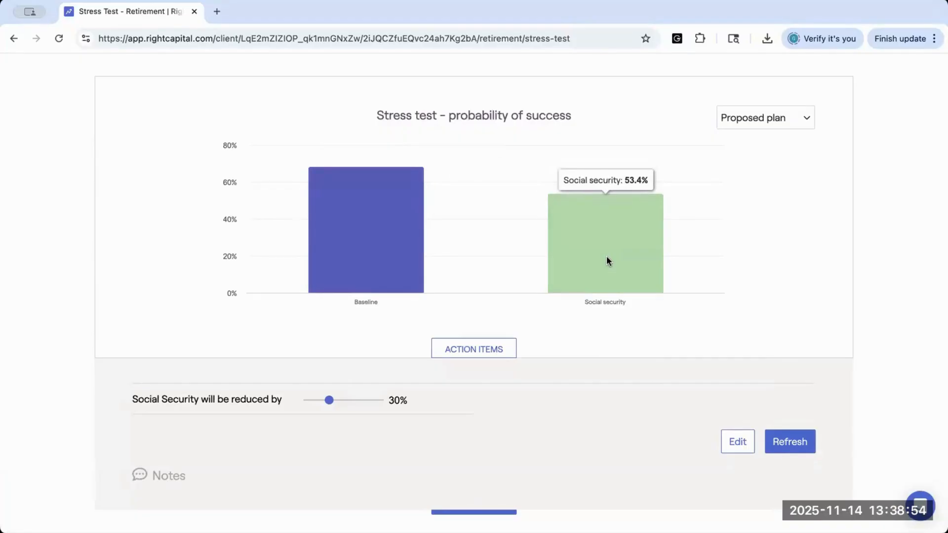
left_click(371, 400)
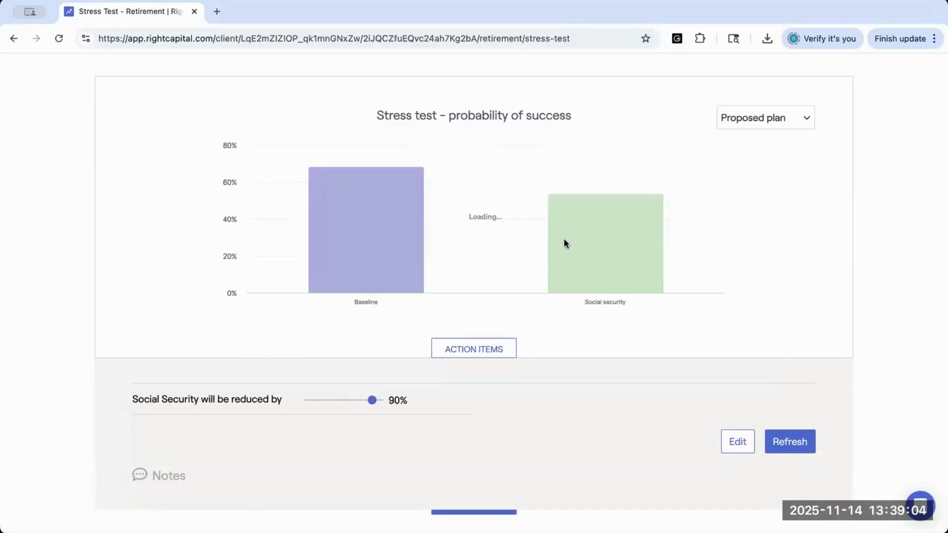
mouse_move(574, 269)
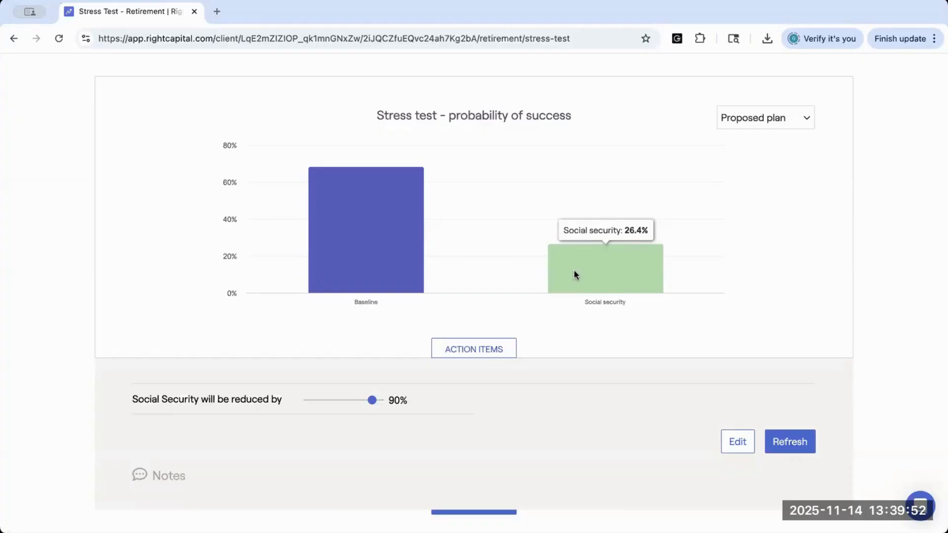
Step: Leave the couple's plan, return to the advisor's client list and open the single client's plan used for former-spouse benefits
scroll(513, 227, "up", 4)
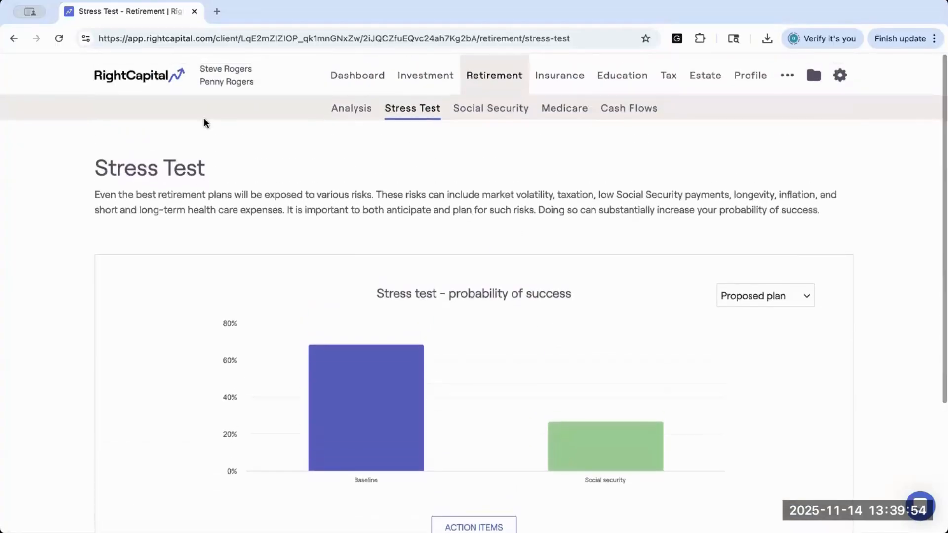
mouse_move(233, 72)
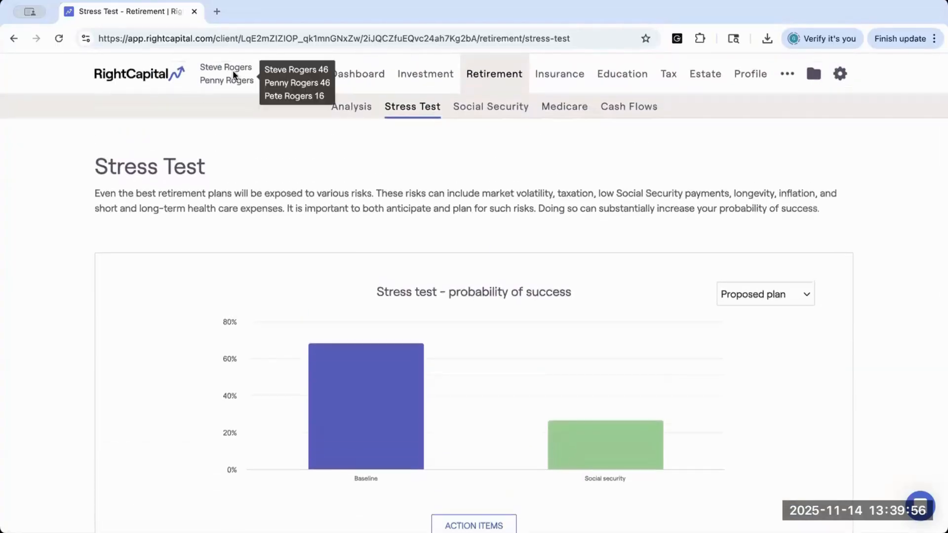
left_click(123, 77)
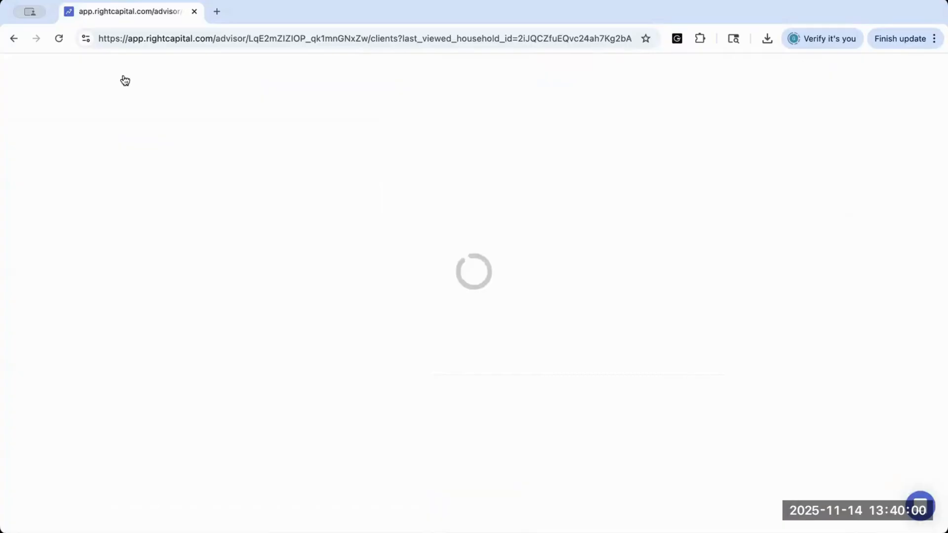
scroll(165, 378, "down", 3)
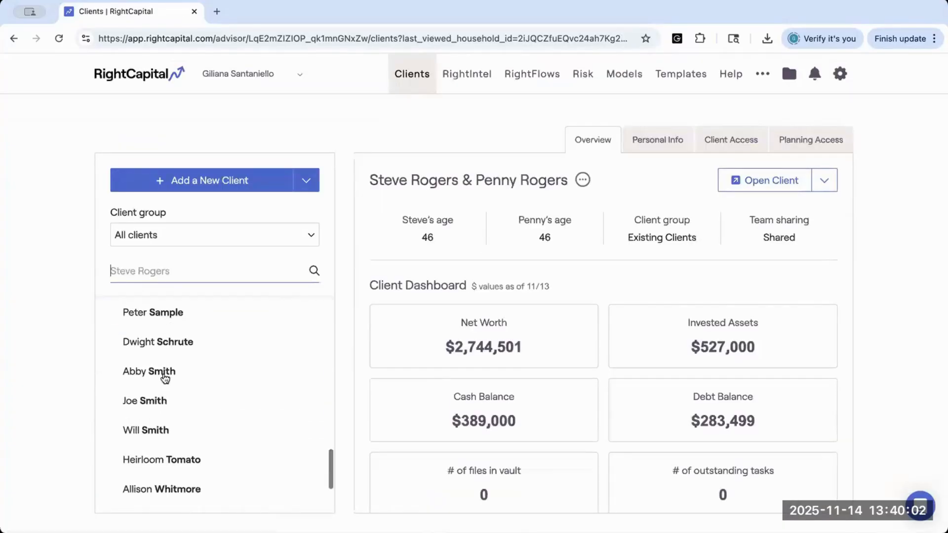
left_click(311, 401)
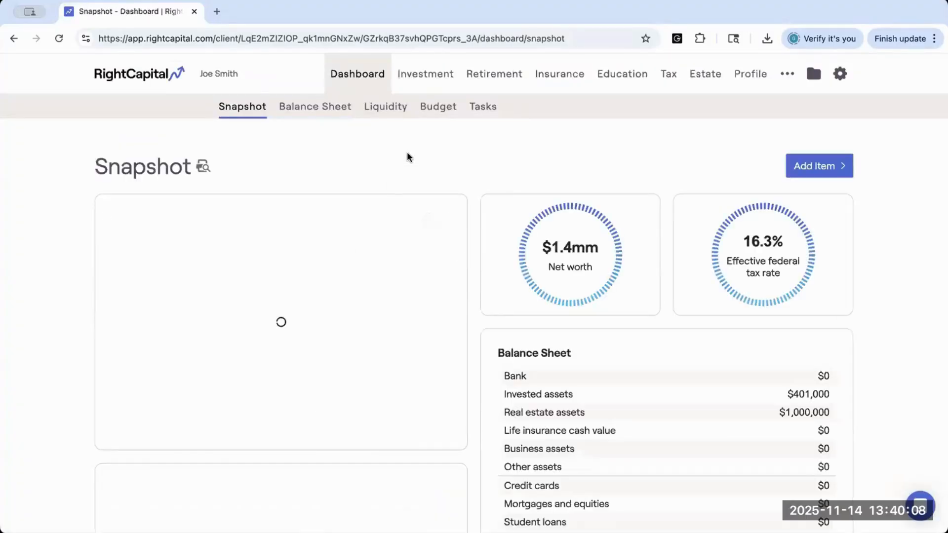
Step: Open the income section of the client's profile and delete the Former Spouse Social Security entry
left_click(750, 74)
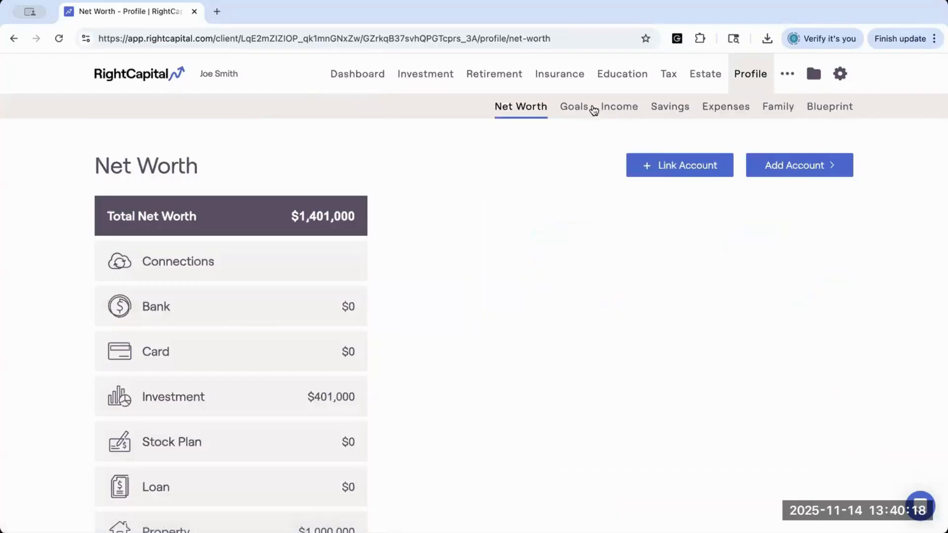
left_click(620, 108)
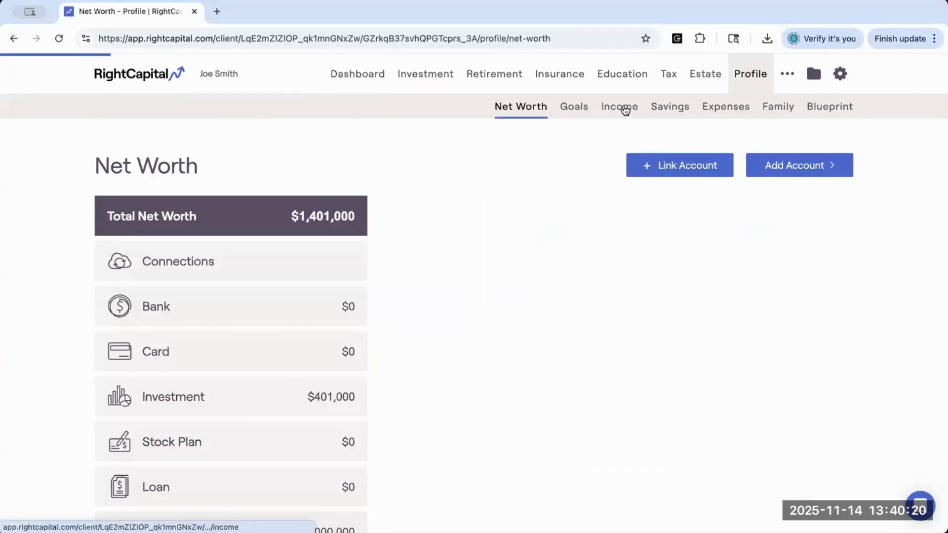
left_click(656, 194)
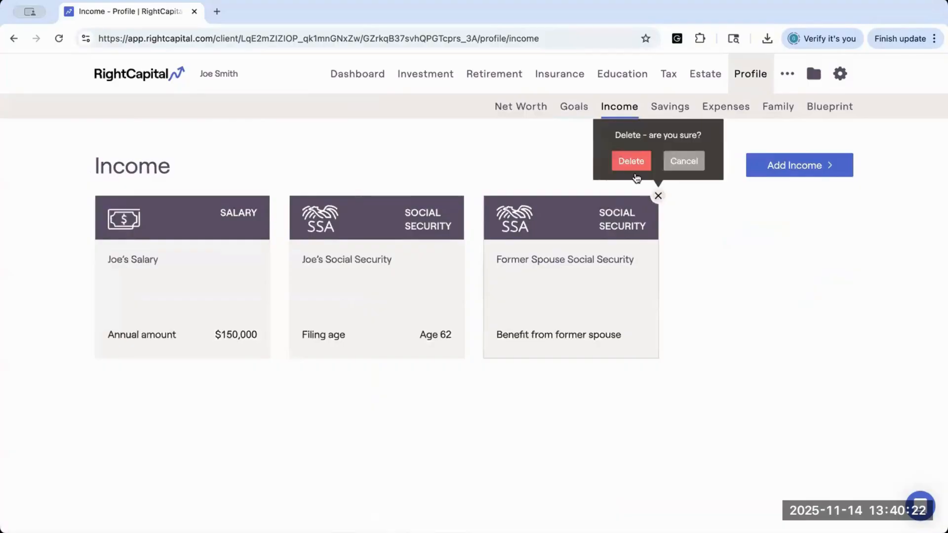
left_click(631, 165)
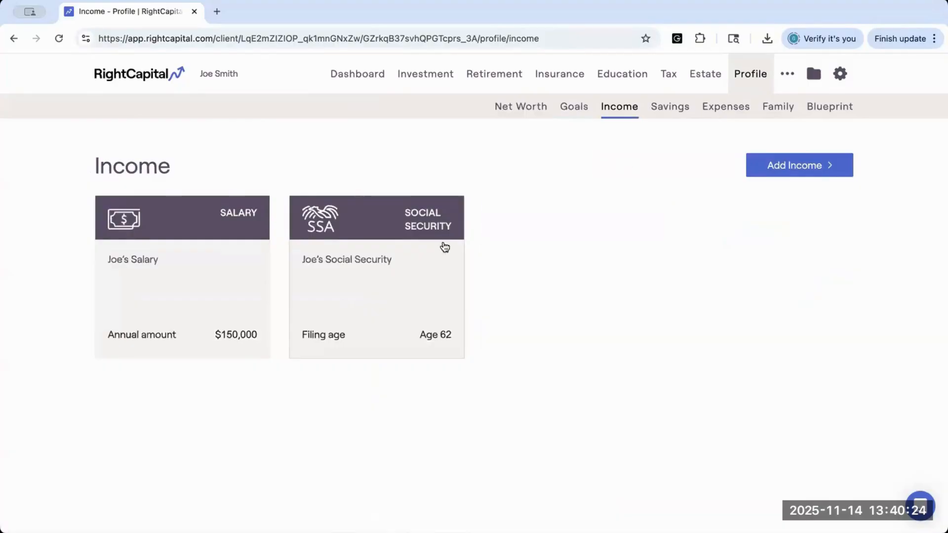
Step: Add a Spouse Social Security income from the other income types
left_click(781, 171)
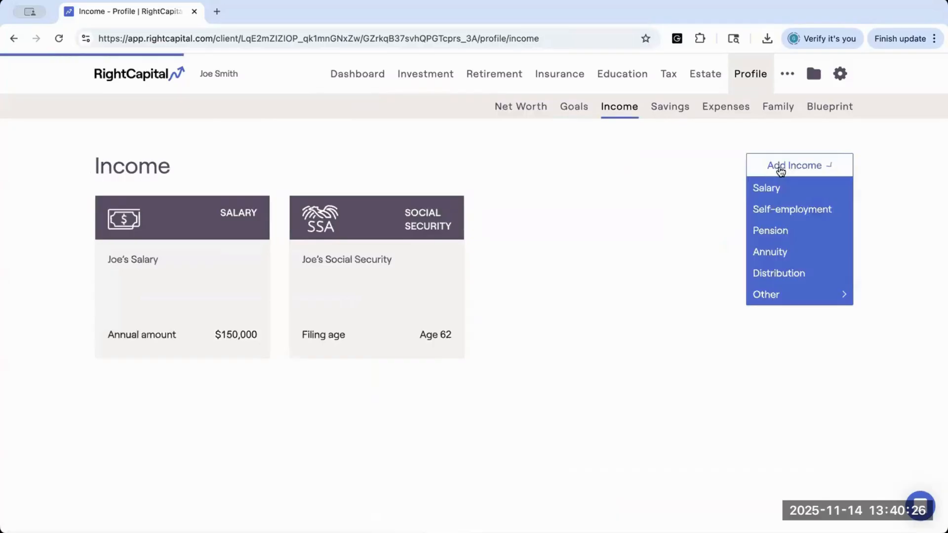
mouse_move(798, 298)
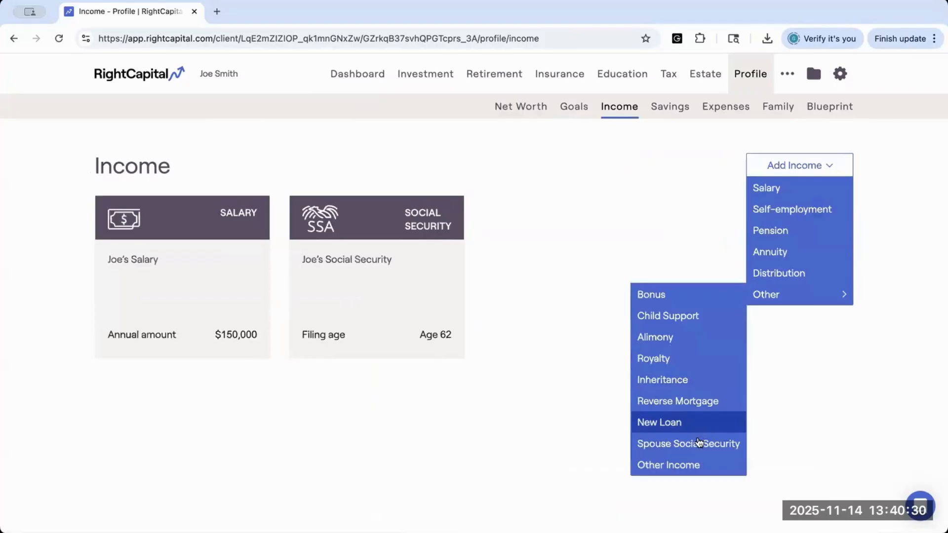
left_click(698, 444)
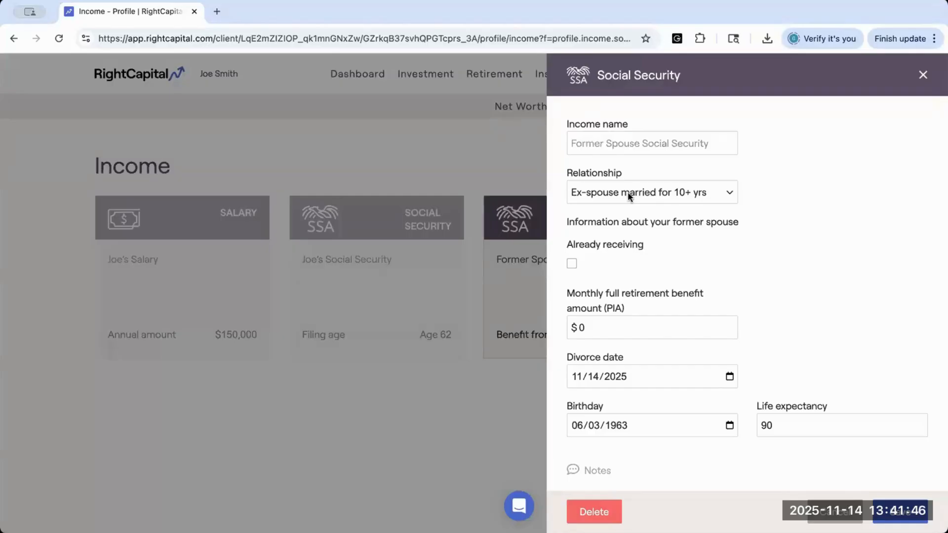
Step: Show the fields for the Deceased spouse relationship and return the relationship to Ex-spouse married for 10+ yrs
left_click(601, 192)
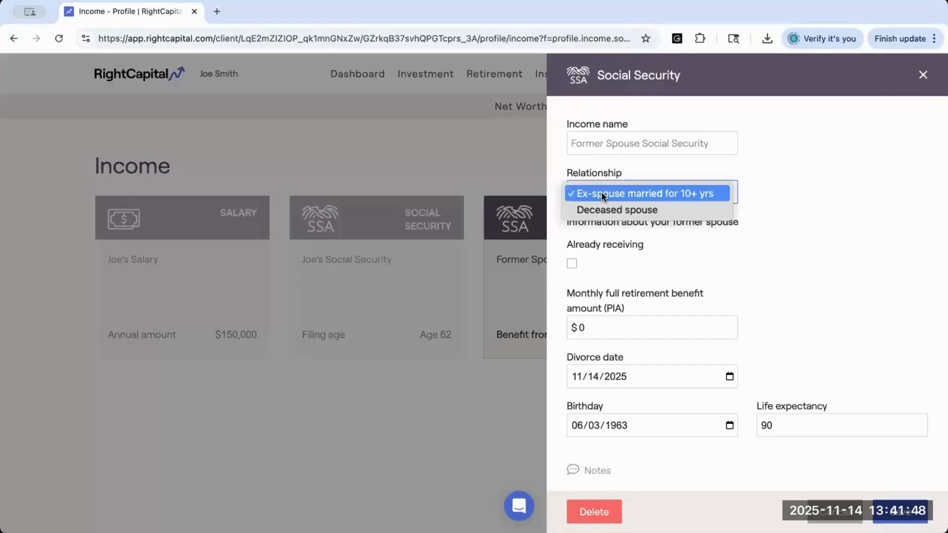
left_click(576, 210)
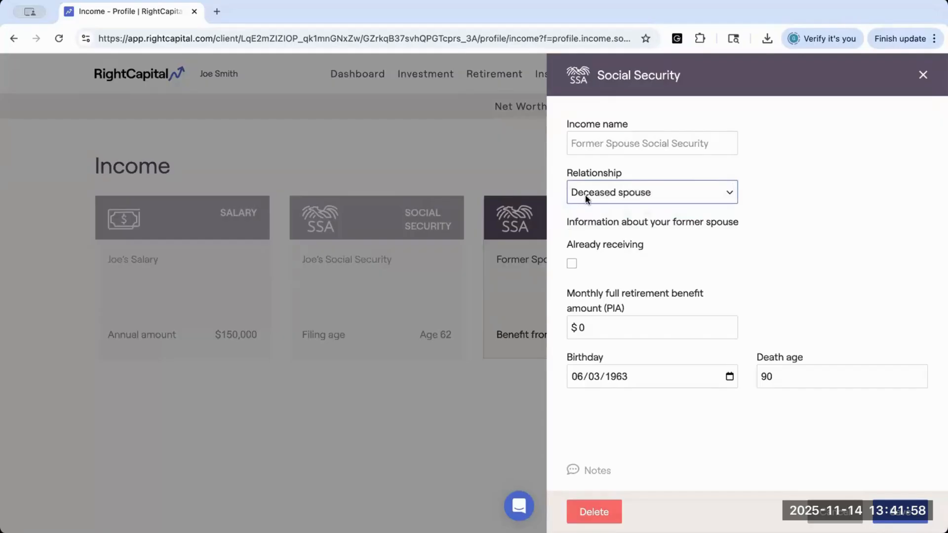
left_click(585, 195)
key("Escape")
key("Up")
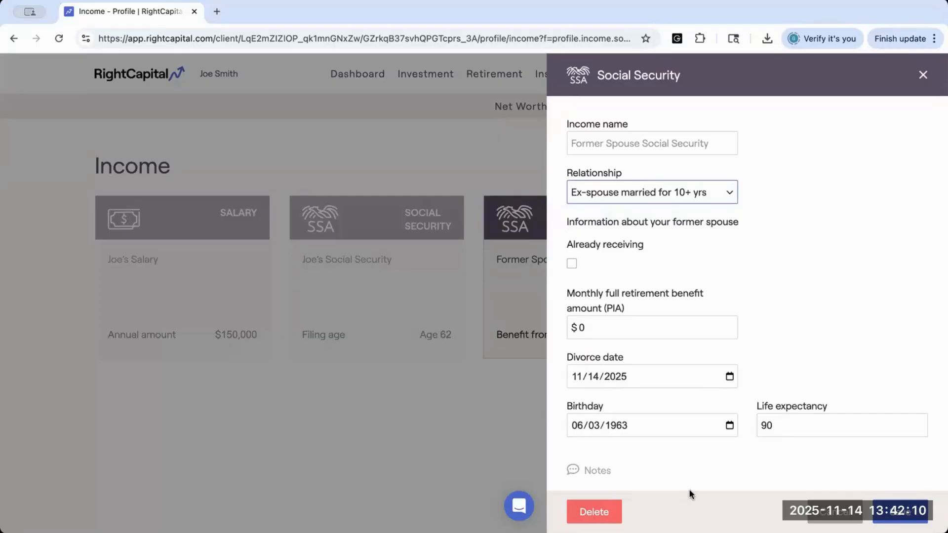
Step: Show the former spouse fields with Already receiving turned on, and turn the option back off
left_click_drag(567, 222, 740, 223)
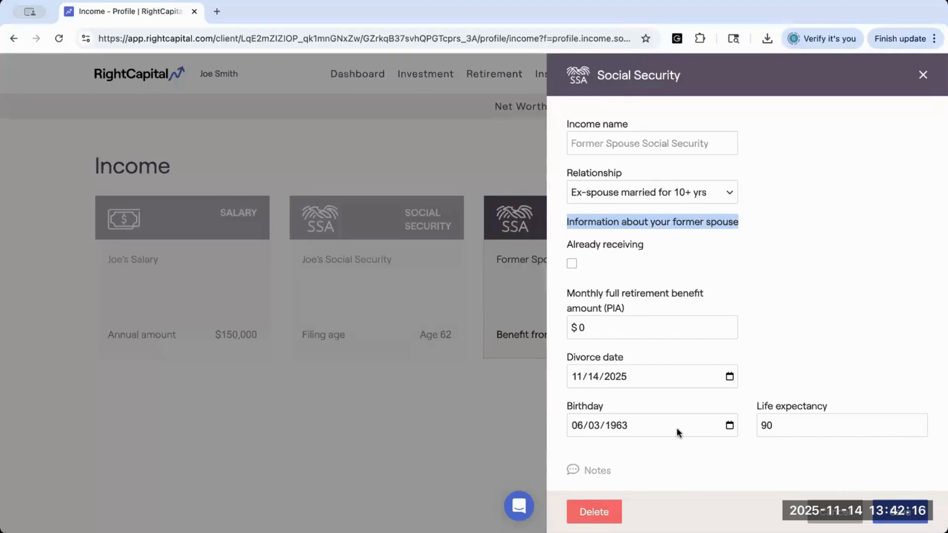
left_click(573, 264)
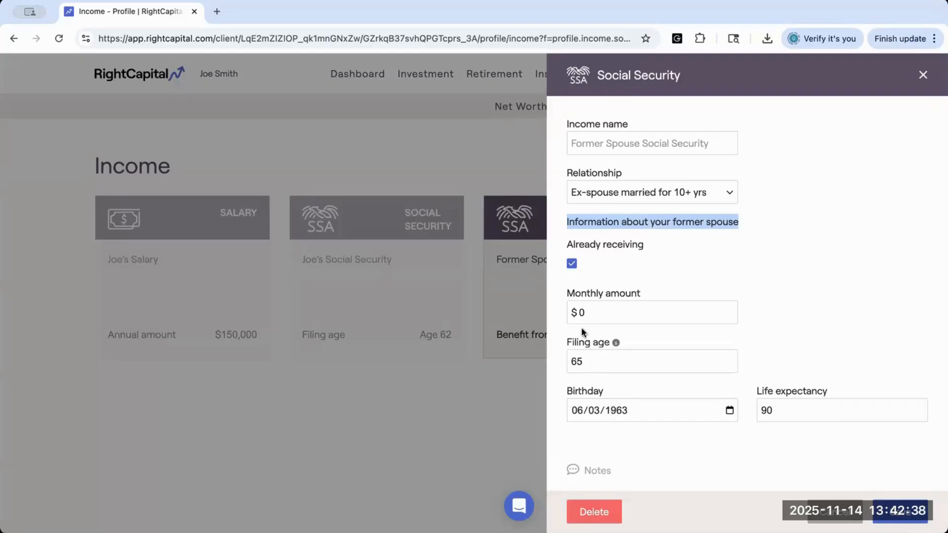
left_click(571, 264)
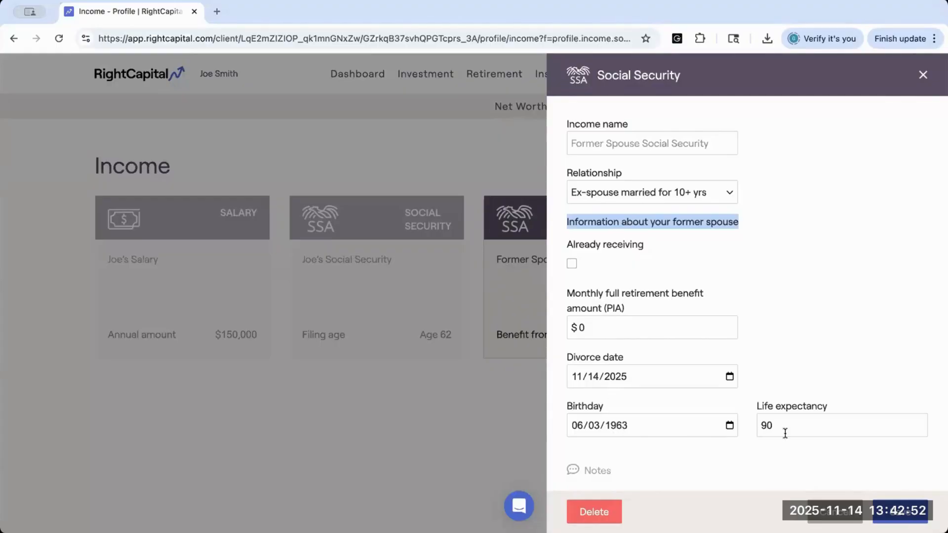
left_click(697, 314)
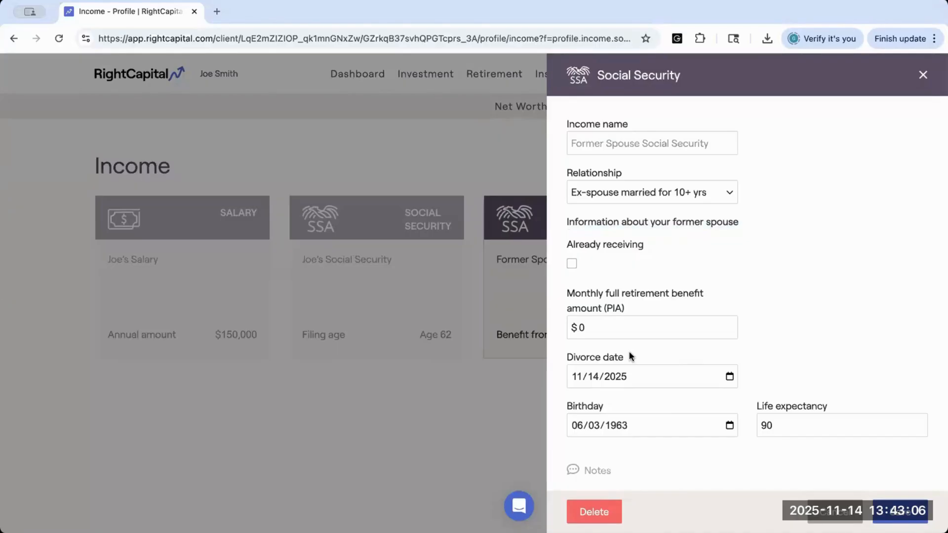
Step: Set the relationship to Deceased spouse, show its fields with Already receiving turned on, and turn the option back off
left_click(599, 197)
left_click(599, 208)
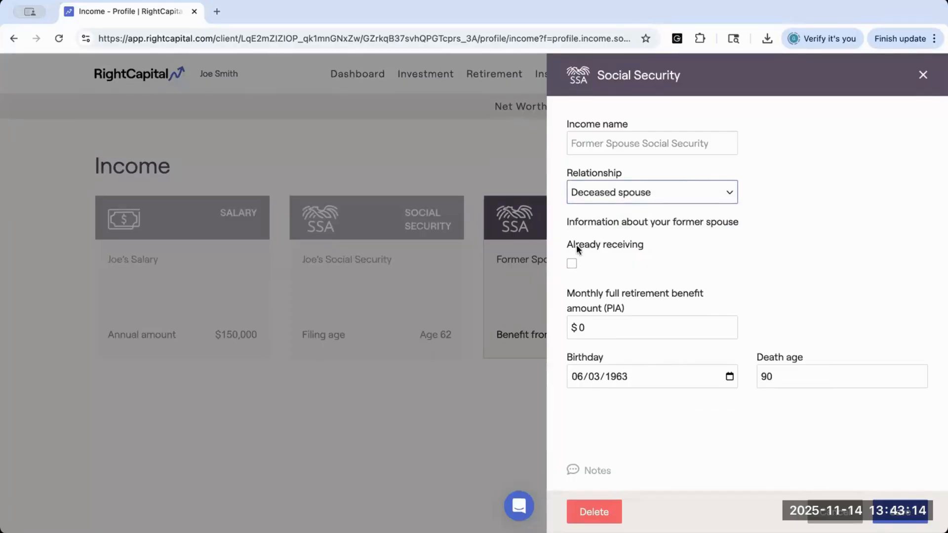
left_click(571, 263)
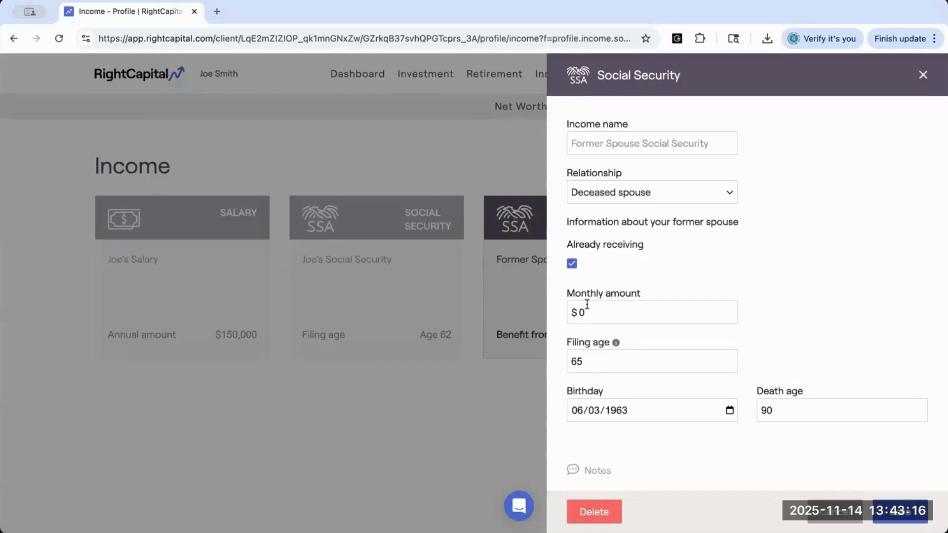
left_click(571, 264)
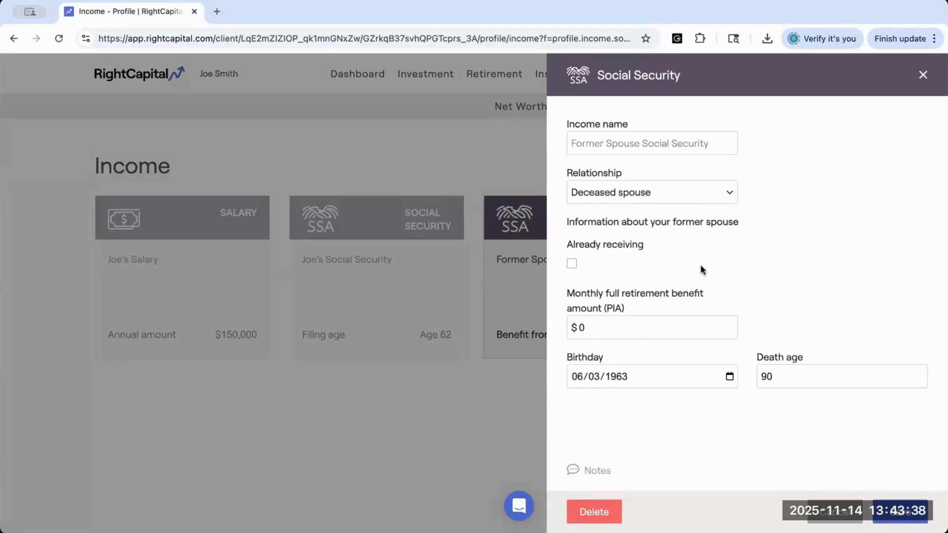
Step: Delete the Former Spouse Social Security income and open the goals section of the client's profile
left_click(586, 514)
left_click(568, 474)
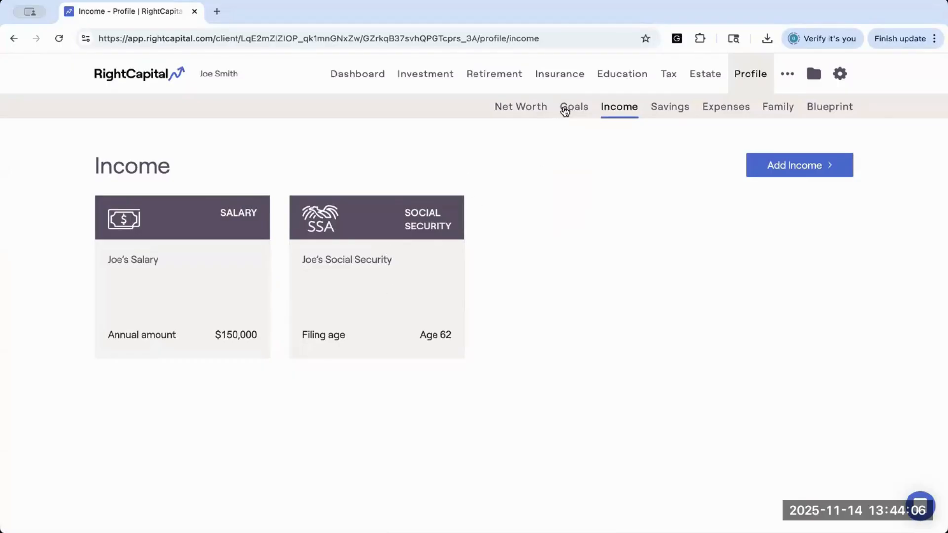
left_click(565, 111)
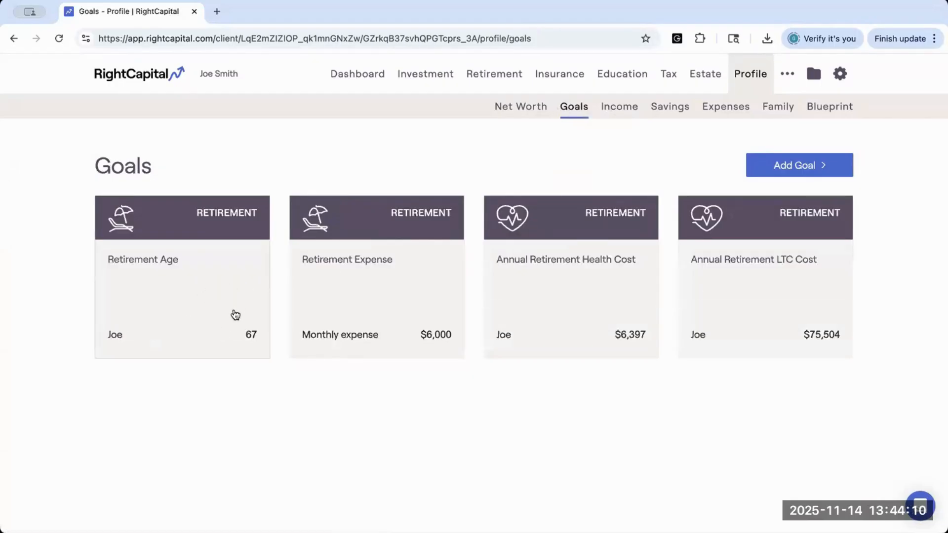
Step: Open the Social Security detail of the income inflows in the retirement cash flow summary and examine the yearly earning test adjustments
left_click(483, 75)
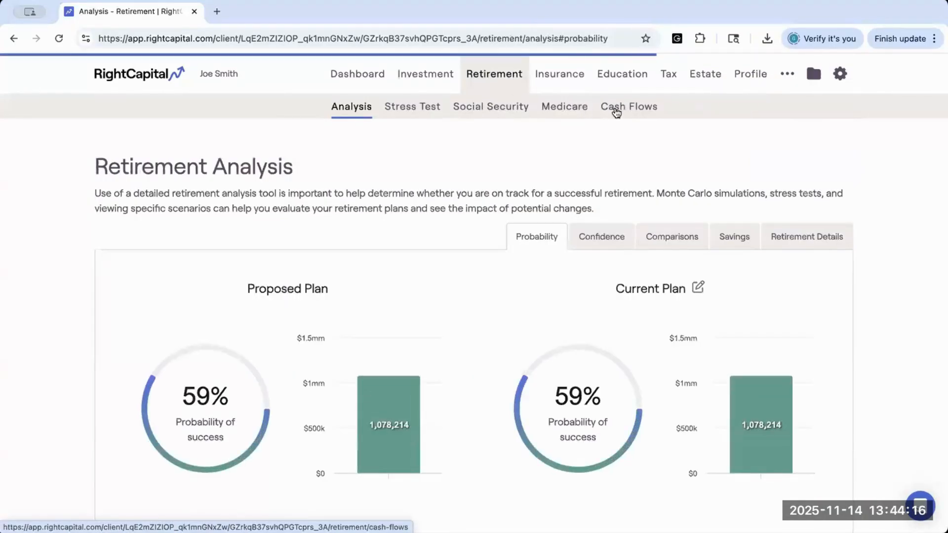
left_click(616, 107)
left_click(614, 168)
left_click(220, 288)
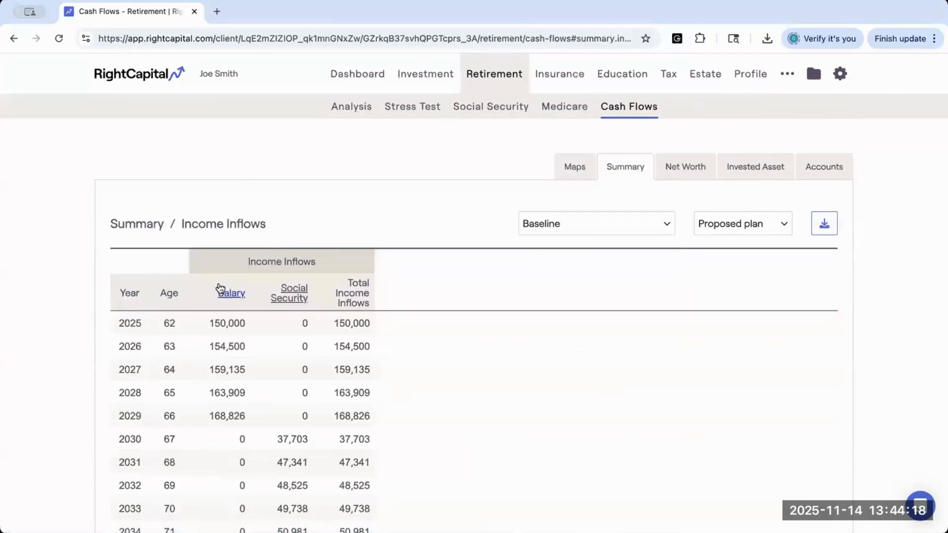
left_click(295, 287)
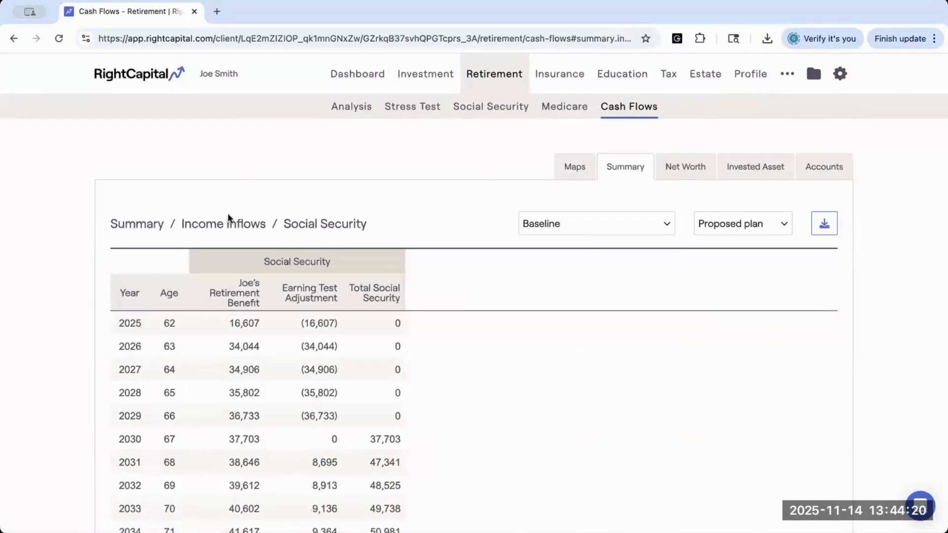
scroll(228, 217, "down", 3)
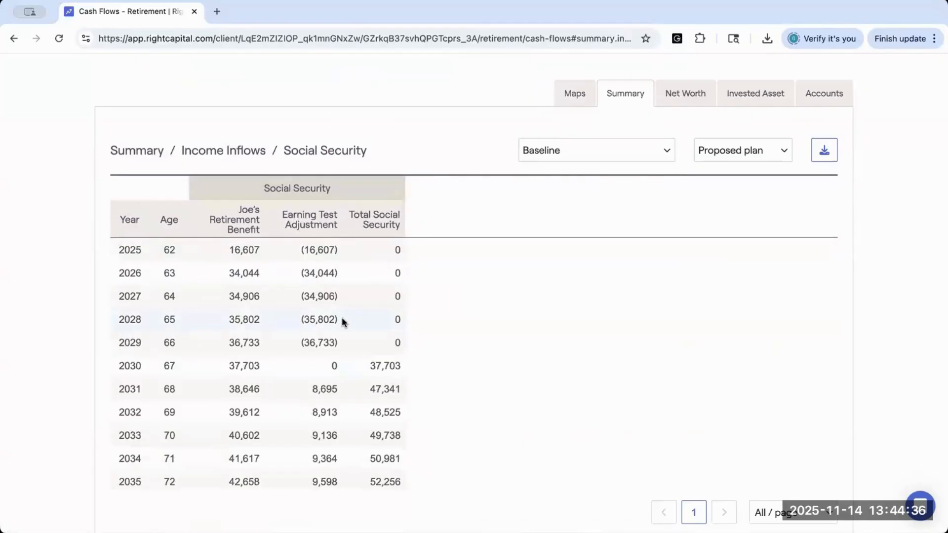
scroll(356, 258, "up", 2)
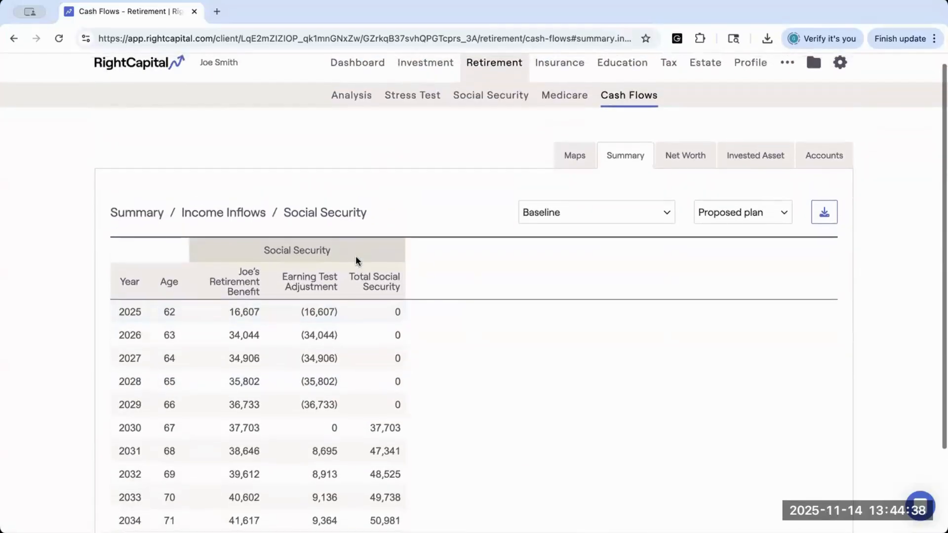
scroll(355, 257, "up", 1)
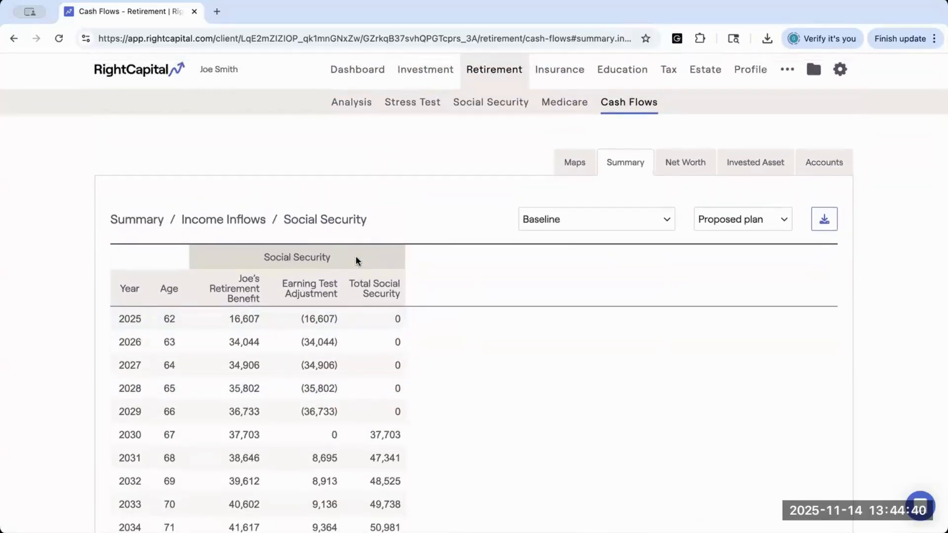